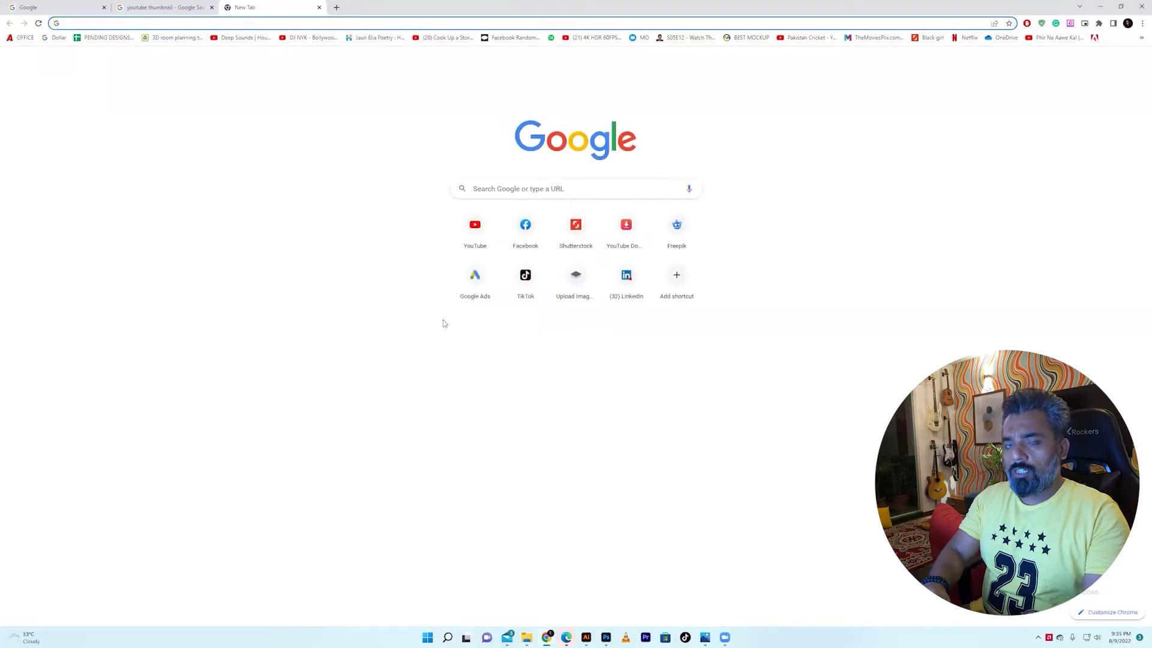
Step: Search Google for "youtube thumbnail size" and check the recommended pixel dimensions
text(you)
key(Down)
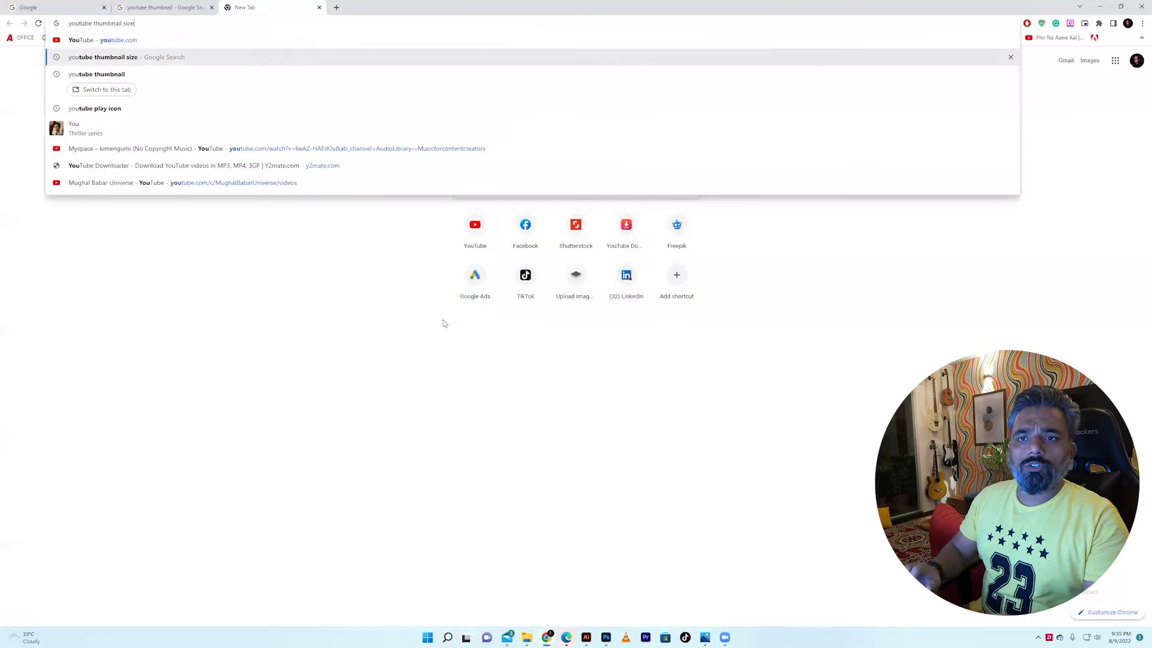
key(Return)
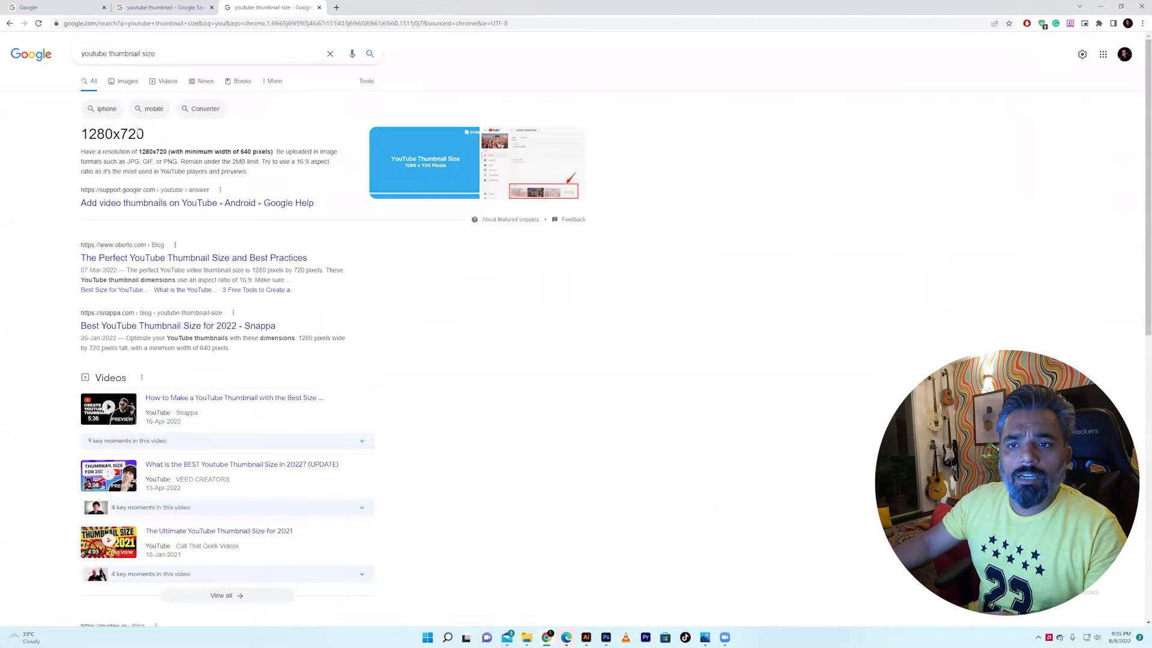
drag(137, 134, 59, 136)
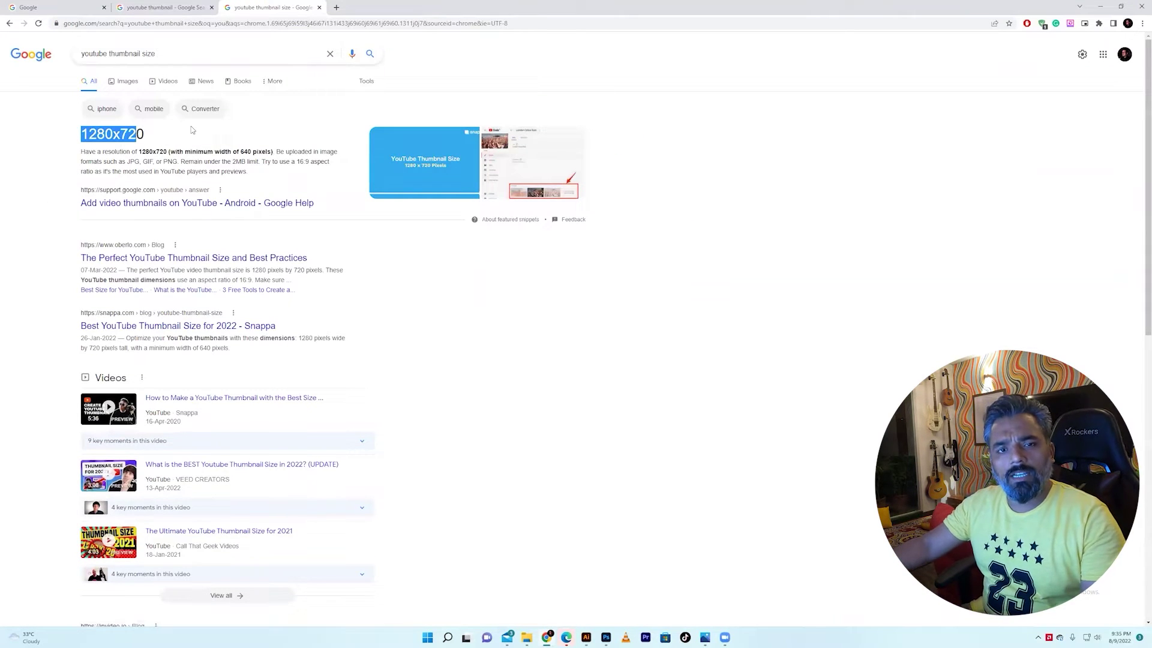
click(221, 135)
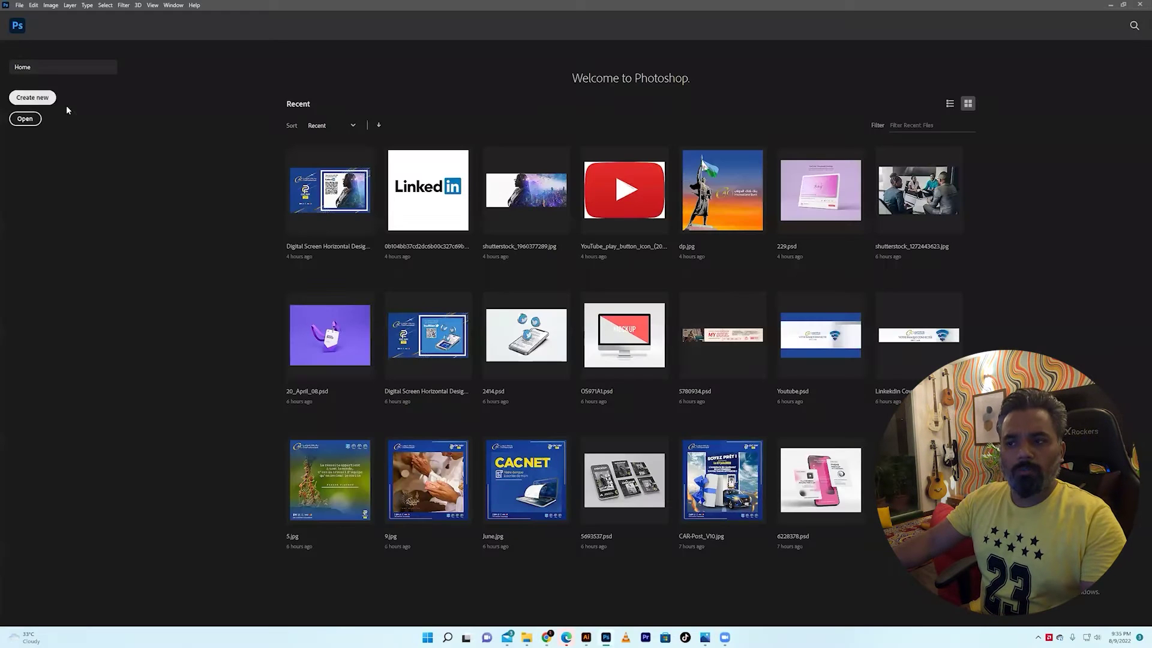
Step: Switch to Photoshop and create a new document 1280 pixels wide and 720 pixels high
click(66, 107)
double_click(706, 236)
text(152)
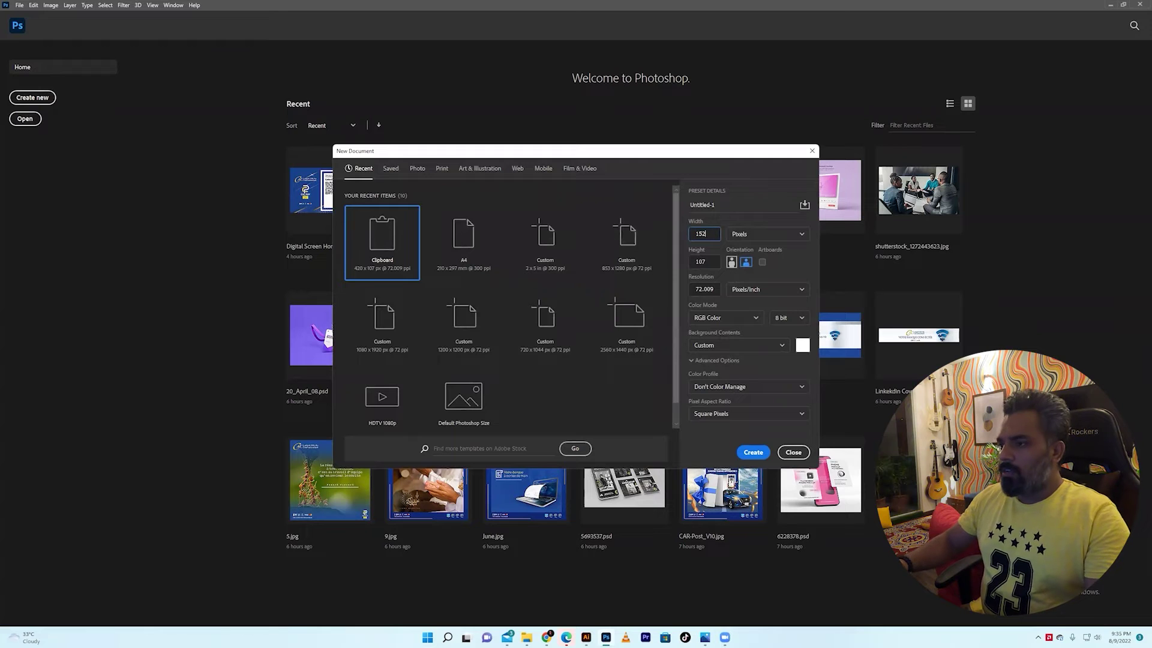
key(BackSpace)
key(BackSpace)
text(280)
key(Tab)
text(720)
key(Return)
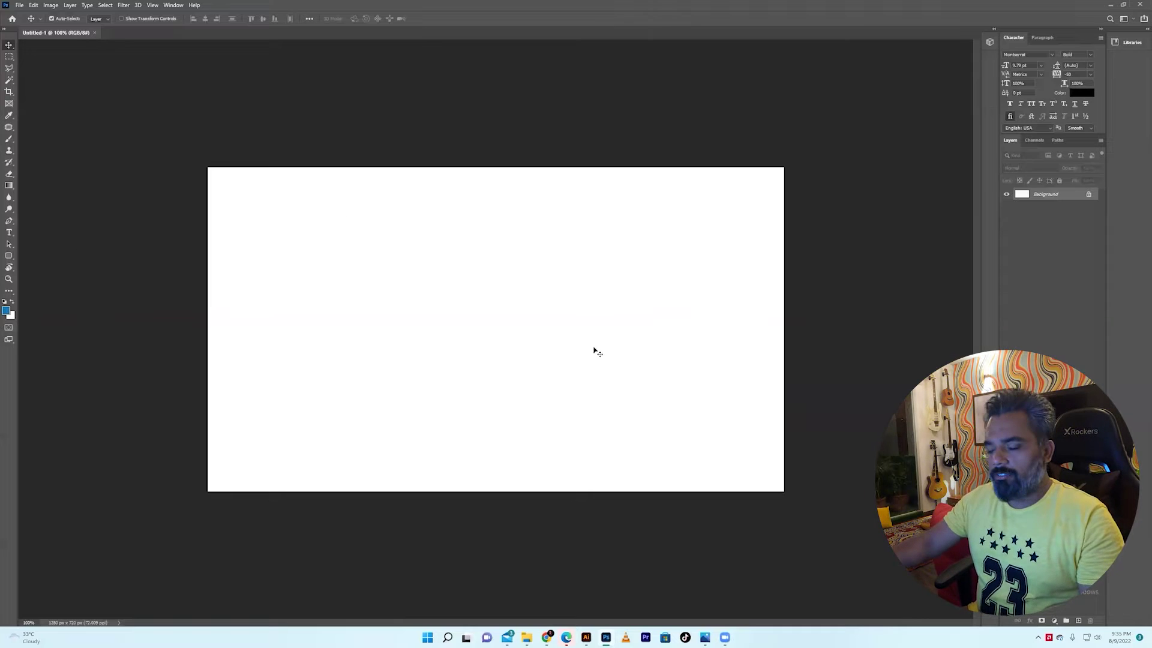
Step: Switch back to Chrome and search Google for "food wallpaper" in a new tab
click(542, 637)
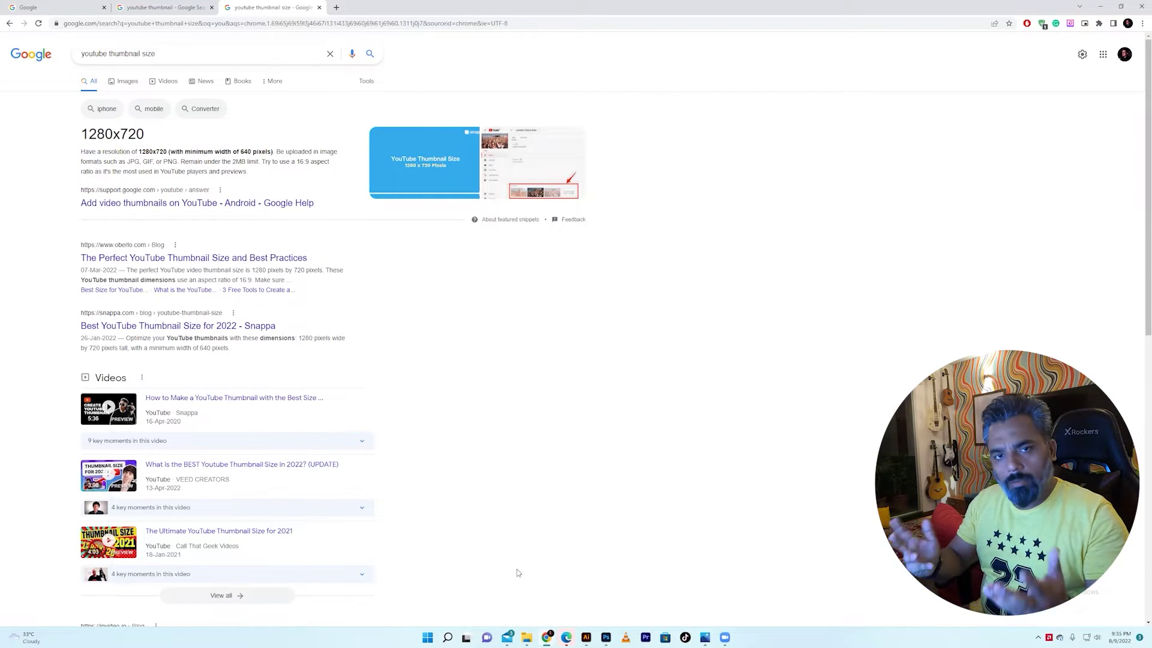
key(ctrl+t)
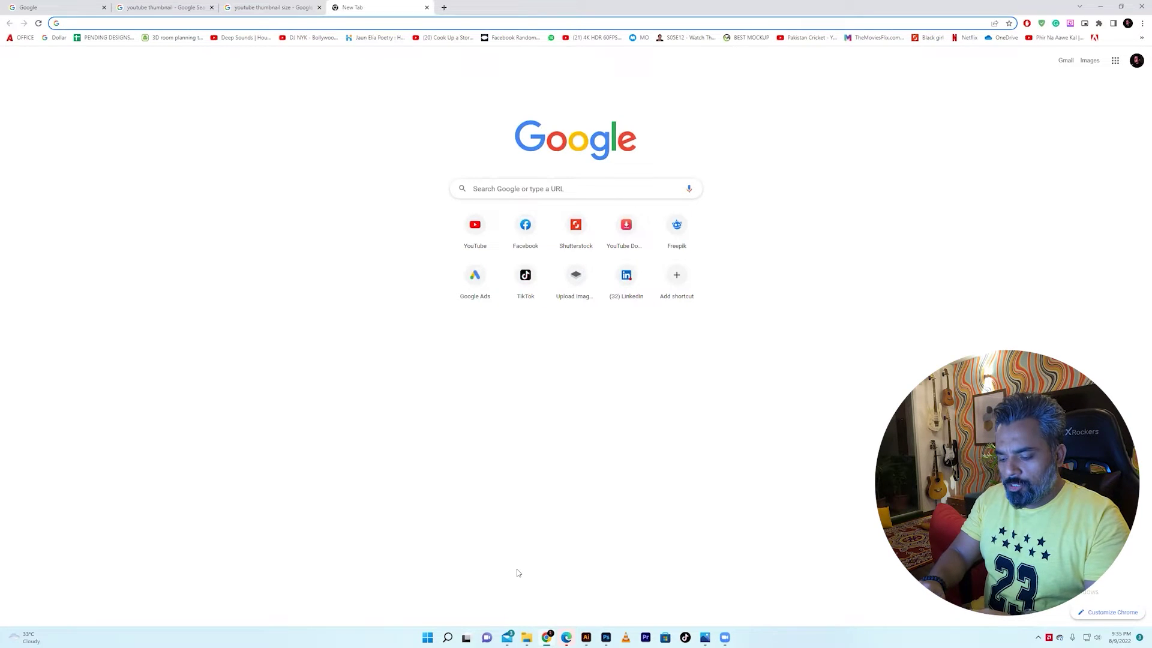
text(food)
key(BackSpace)
key(BackSpace)
key(BackSpace)
key(BackSpace)
key(BackSpace)
text(food wallpaper)
key(Return)
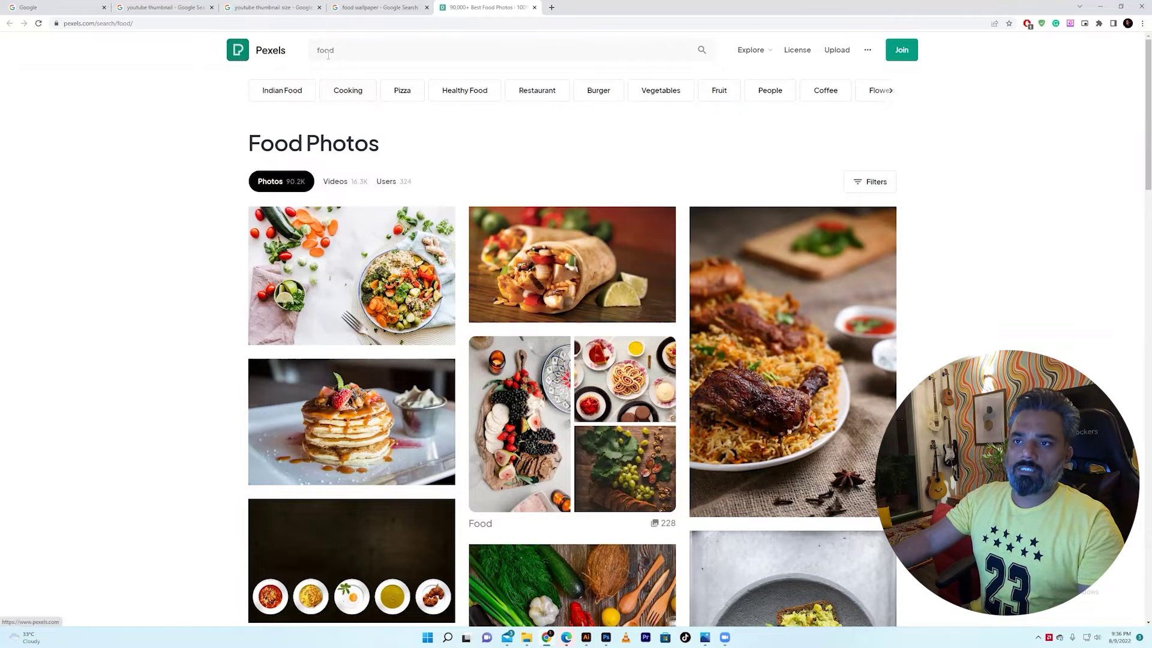
Step: Open the Freepik site in a new tab and limit its image search to free photos
key(ctrl+t)
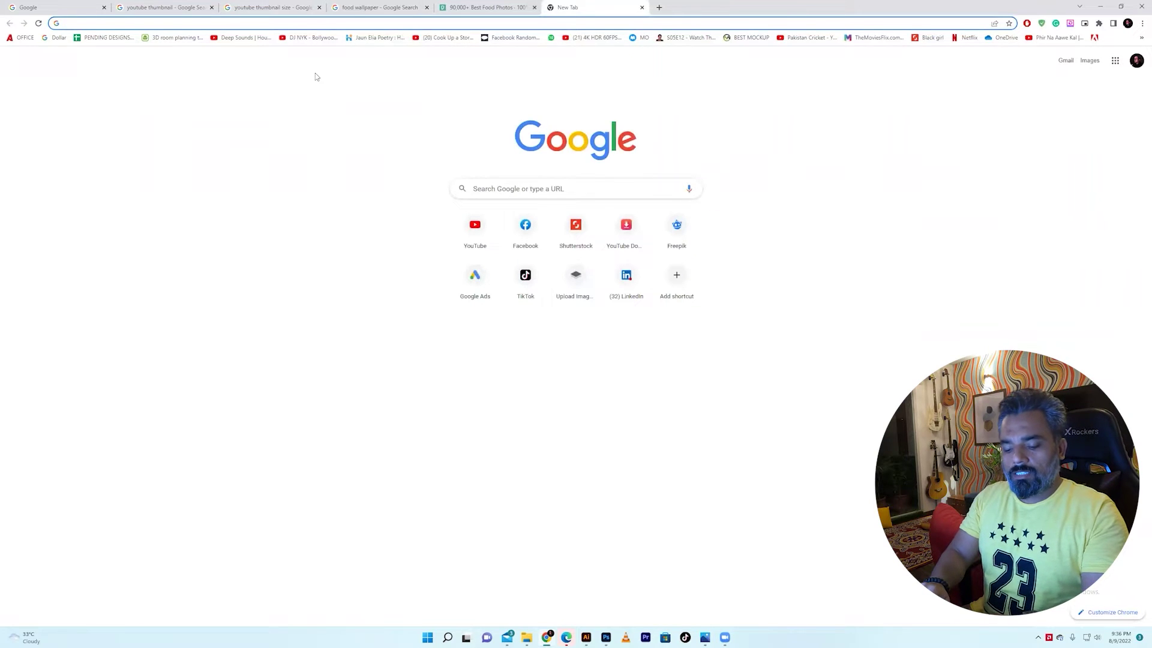
text(freepik)
key(Return)
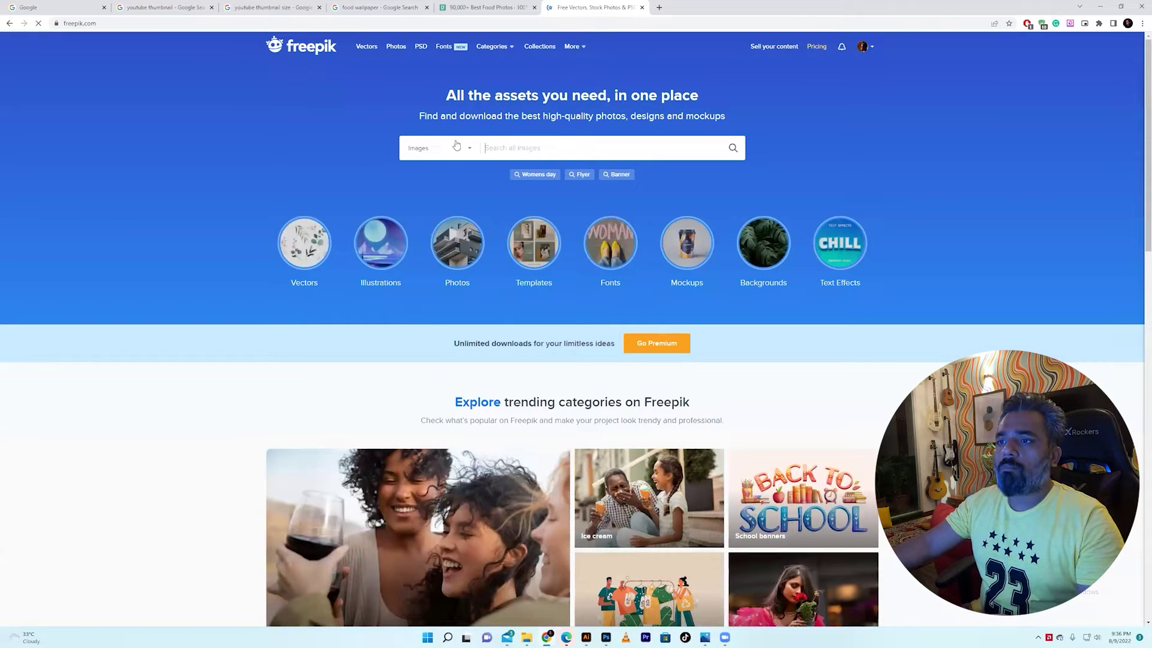
click(454, 147)
click(408, 205)
click(409, 251)
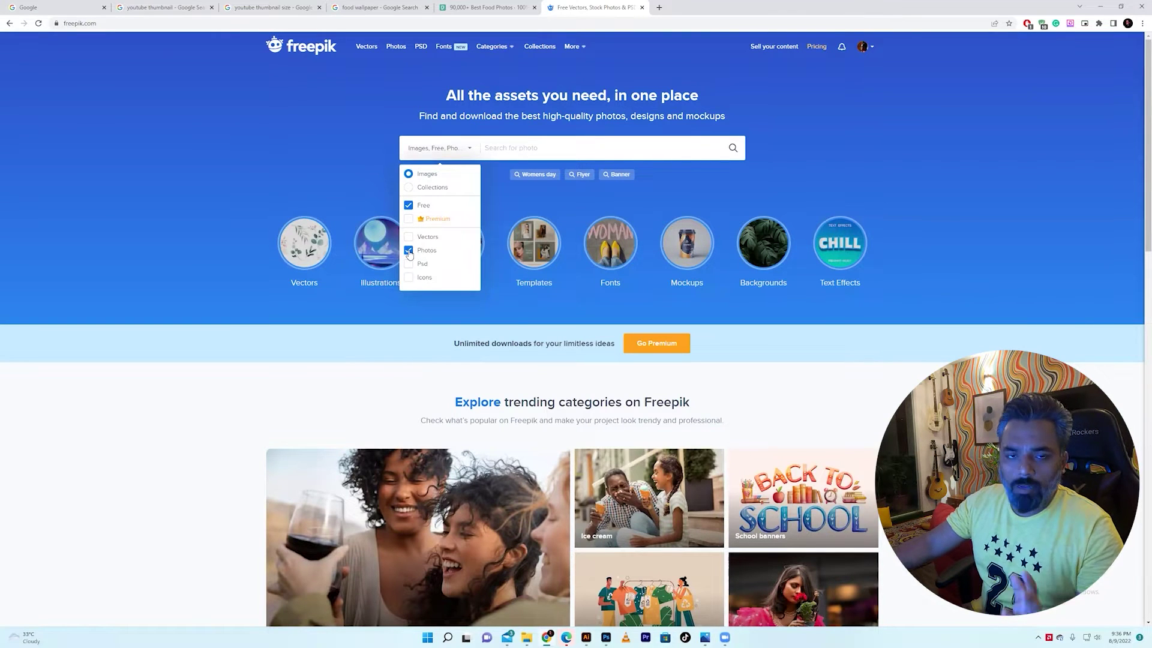
Step: Search Freepik for "food" and browse the photo results for a suitable background
click(520, 150)
text(food)
key(Return)
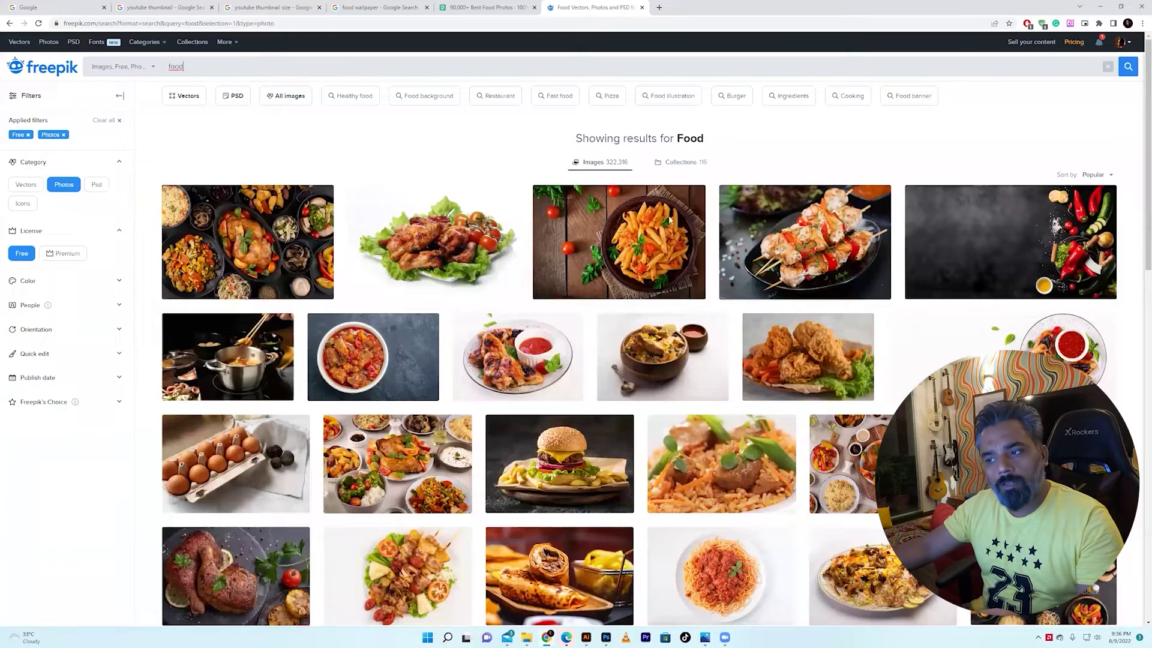
scroll(596, 265, down, 3)
scroll(595, 265, down, 5)
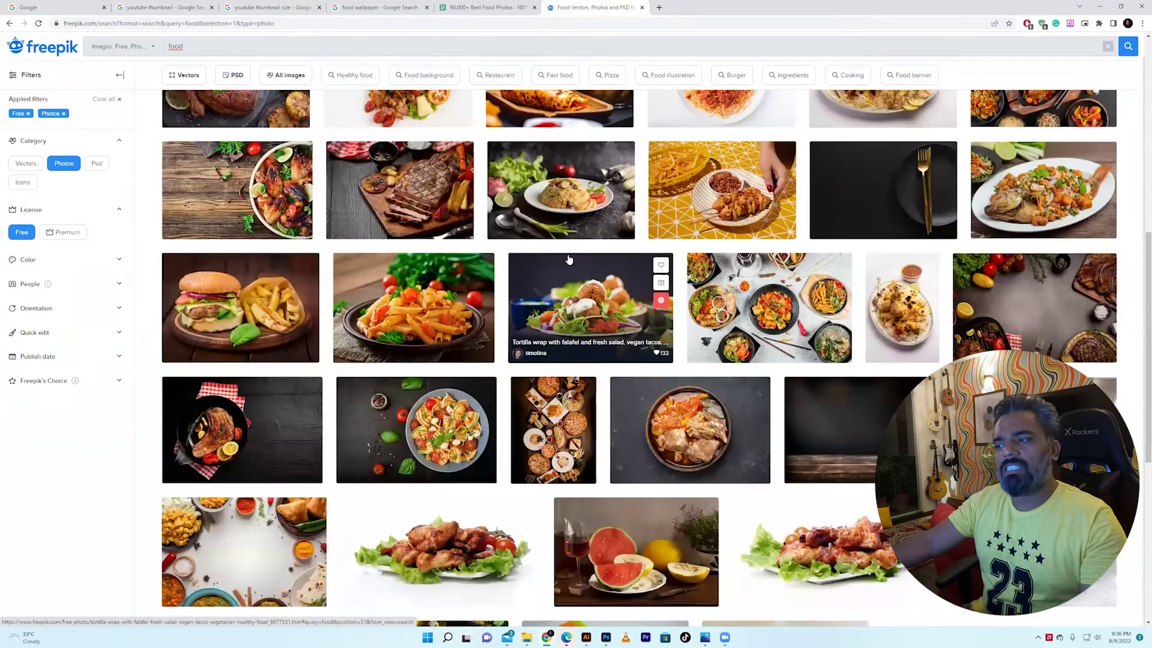
scroll(150, 96, up, 4)
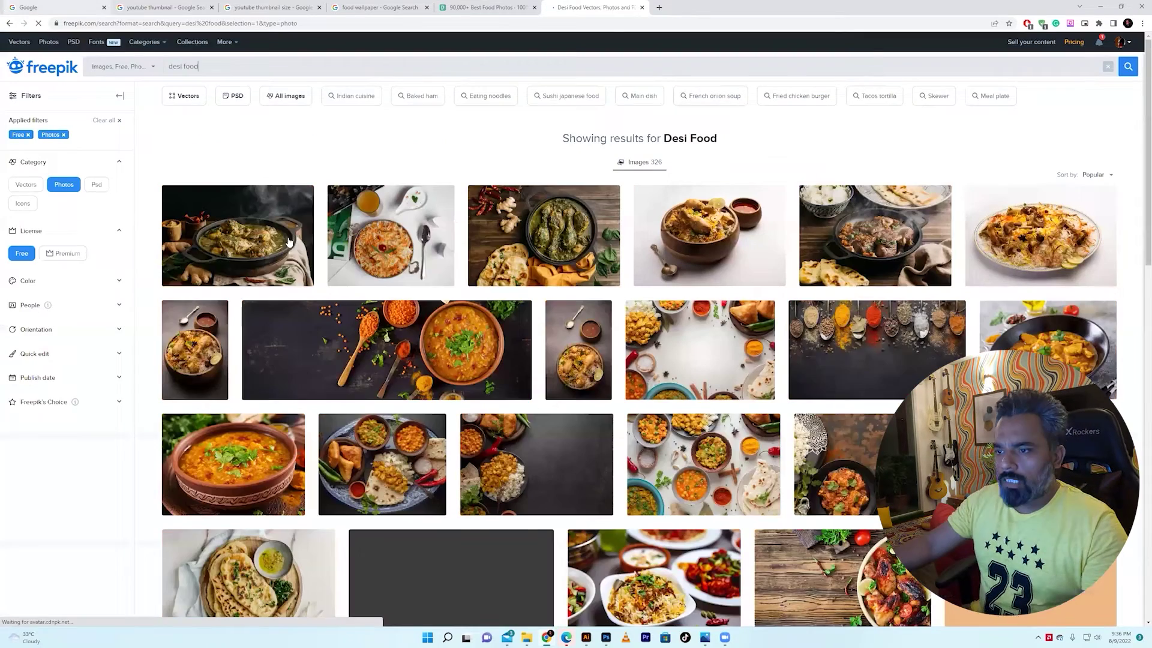
Step: From the desi food results, open the Indian condiments, top-view food frame and mutton biryani photos in separate tabs and inspect them
right_click(807, 308)
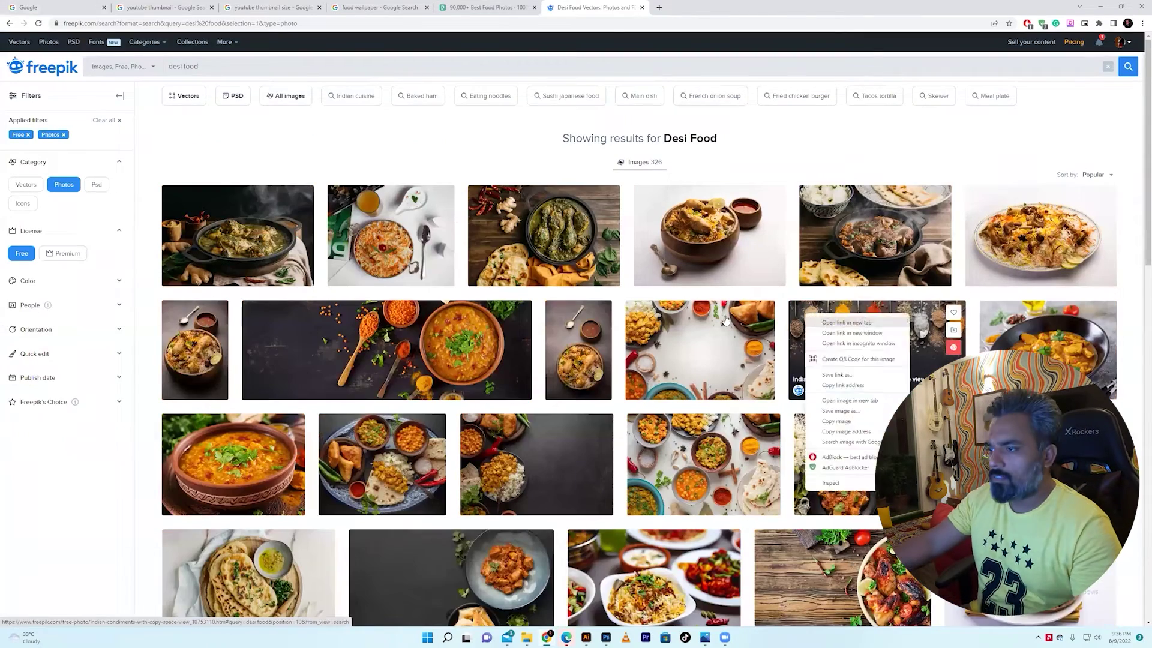
click(848, 319)
scroll(848, 318, down, 1)
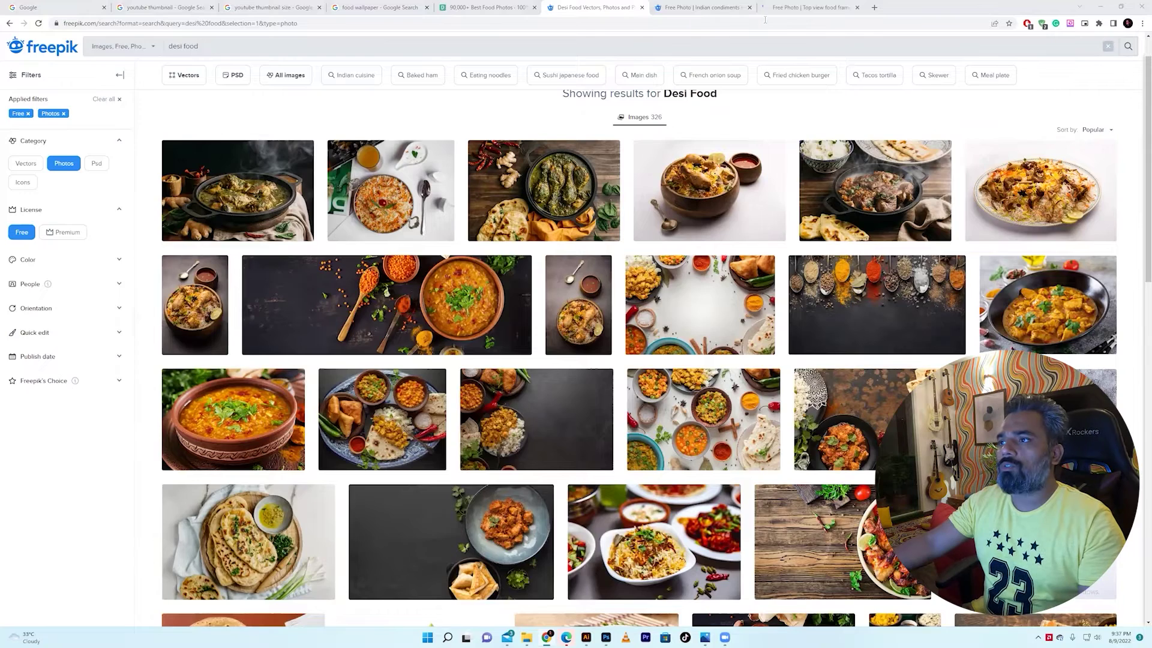
click(709, 11)
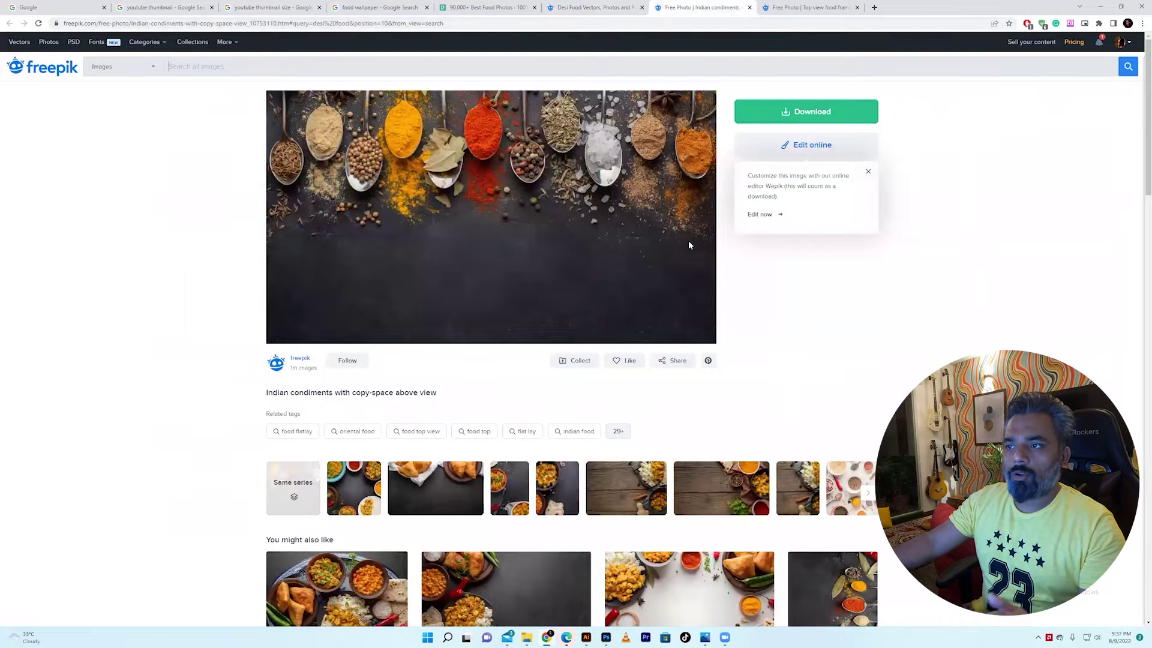
click(786, 6)
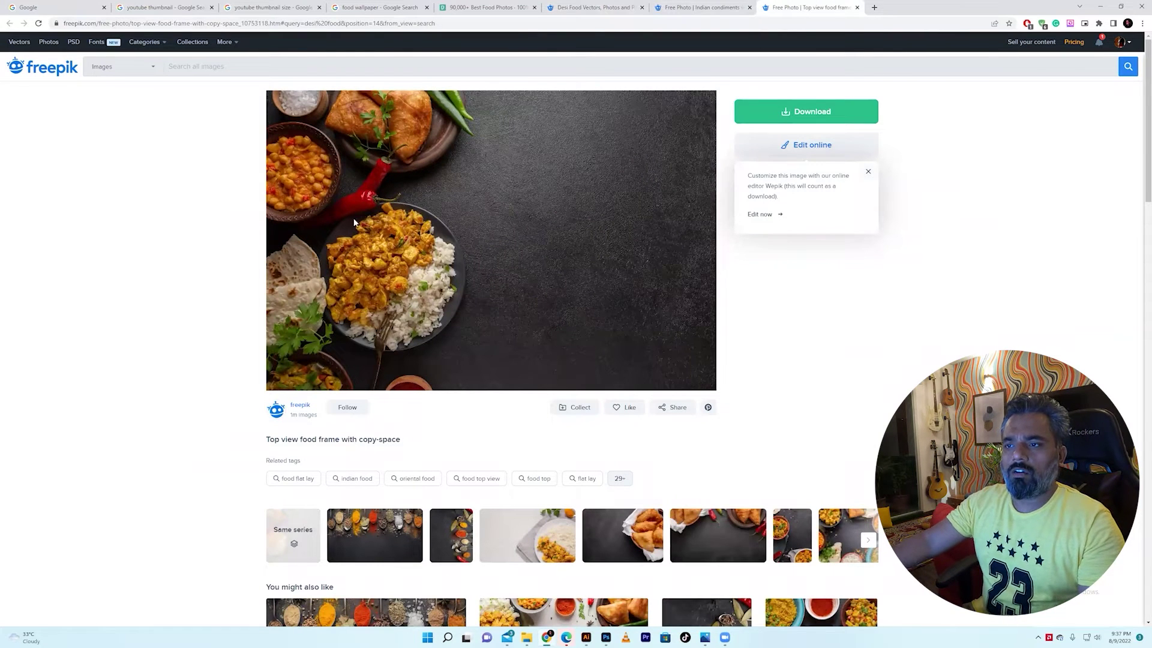
click(696, 7)
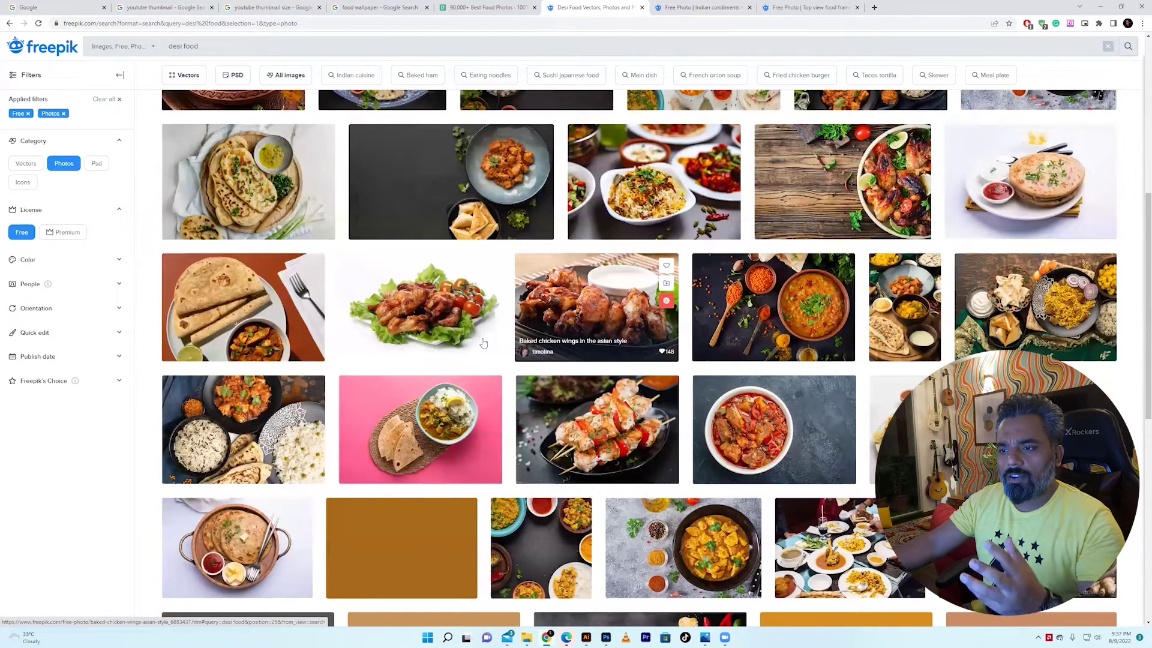
scroll(484, 343, down, 11)
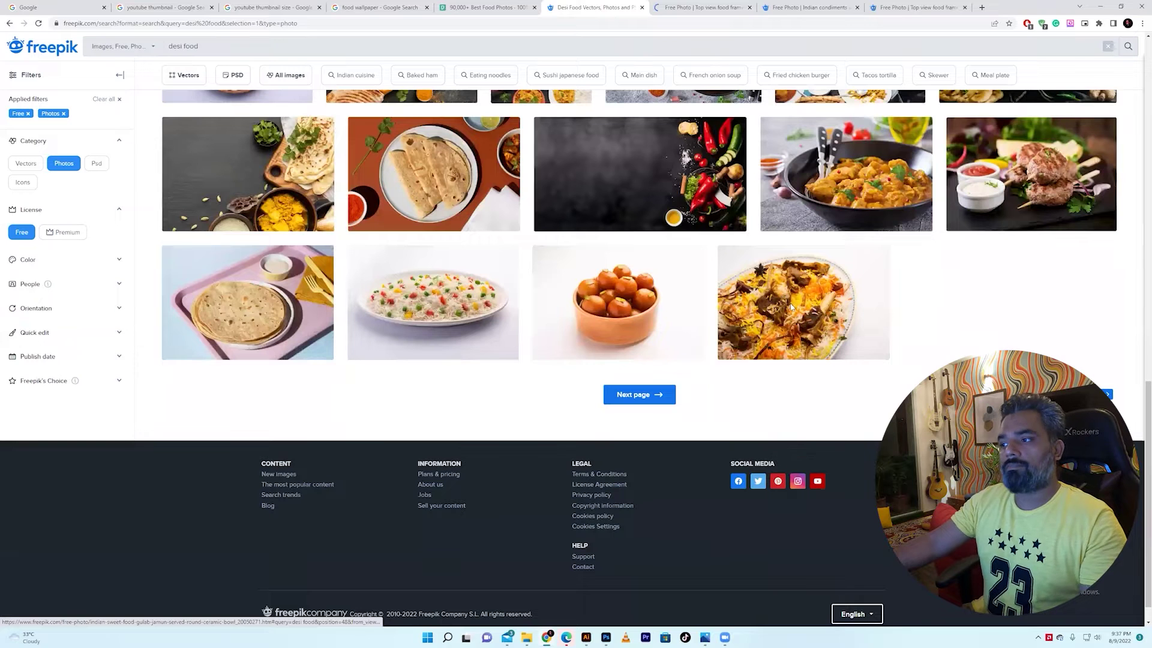
middle_click(790, 309)
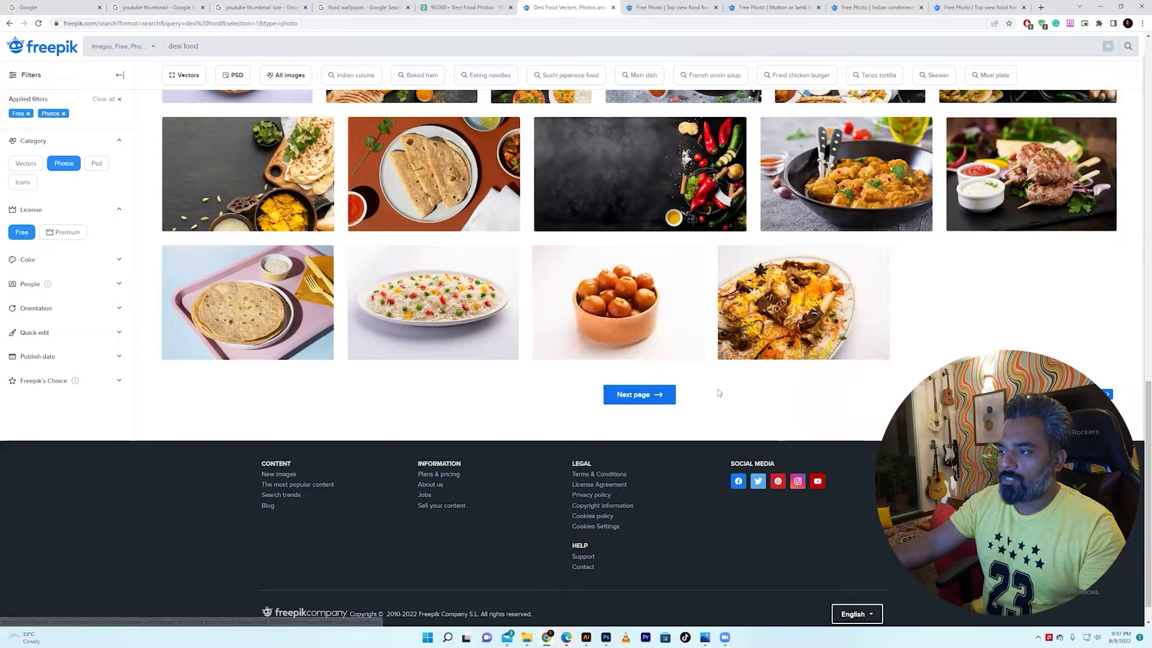
Step: Open the earlier thumbnail image 85 from the "Day 85 - 5th July 2022" folder to review its design
click(528, 637)
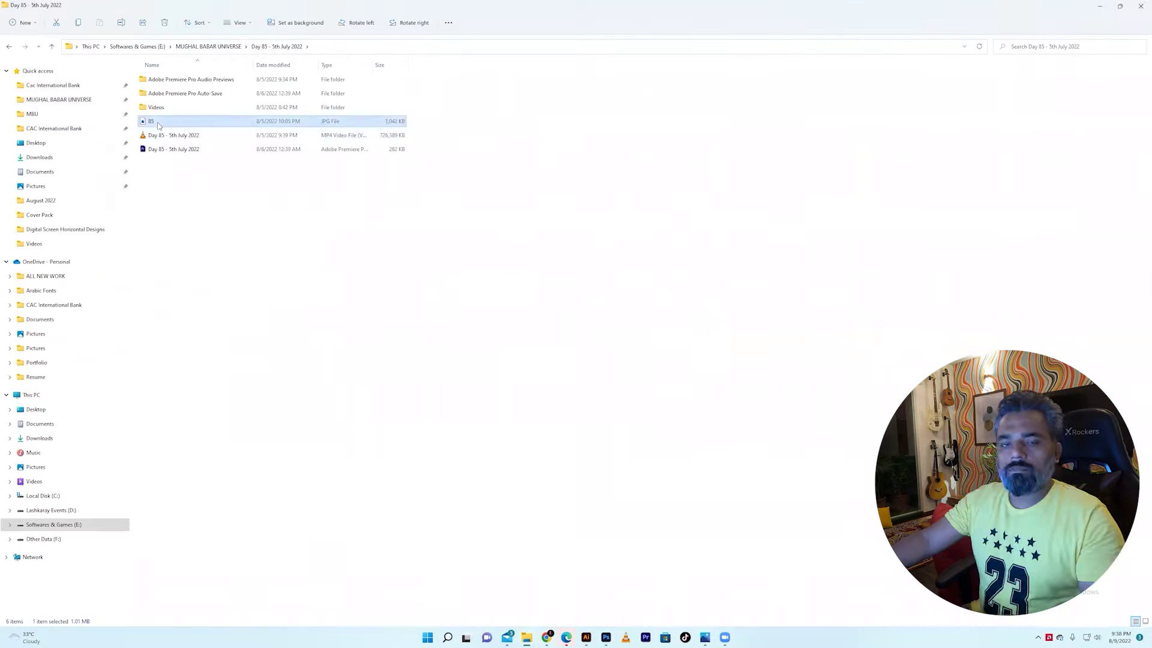
key(Return)
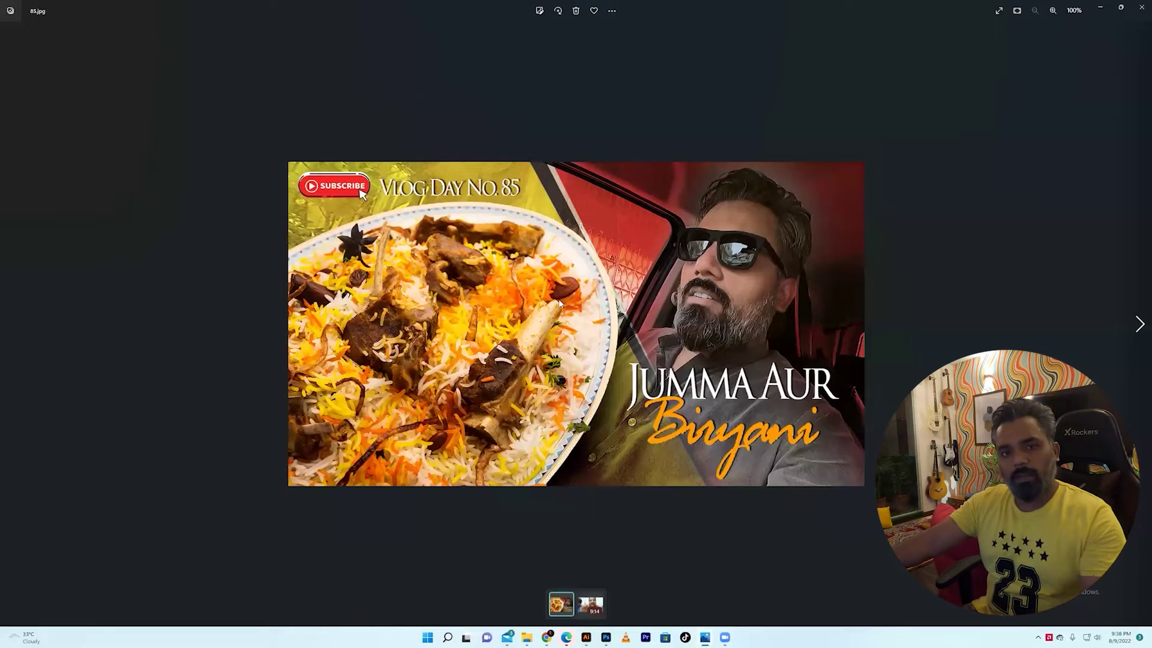
scroll(560, 298, up, 2)
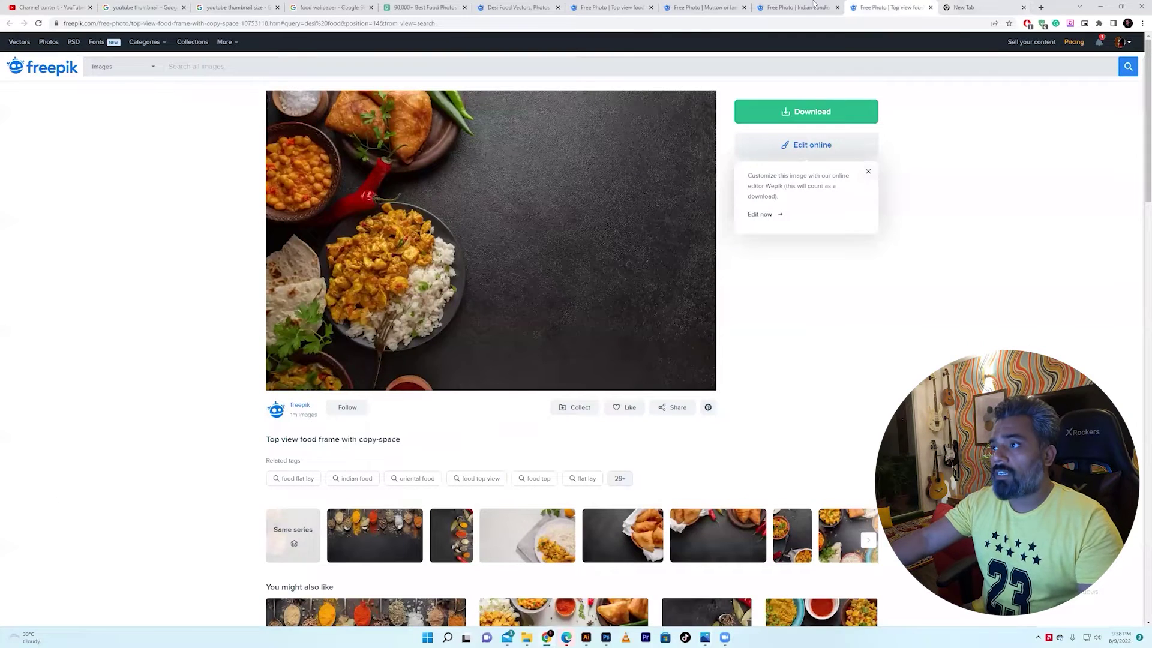
Step: Compare the opened Freepik food photos and browse further pages of the desi food results
click(774, 8)
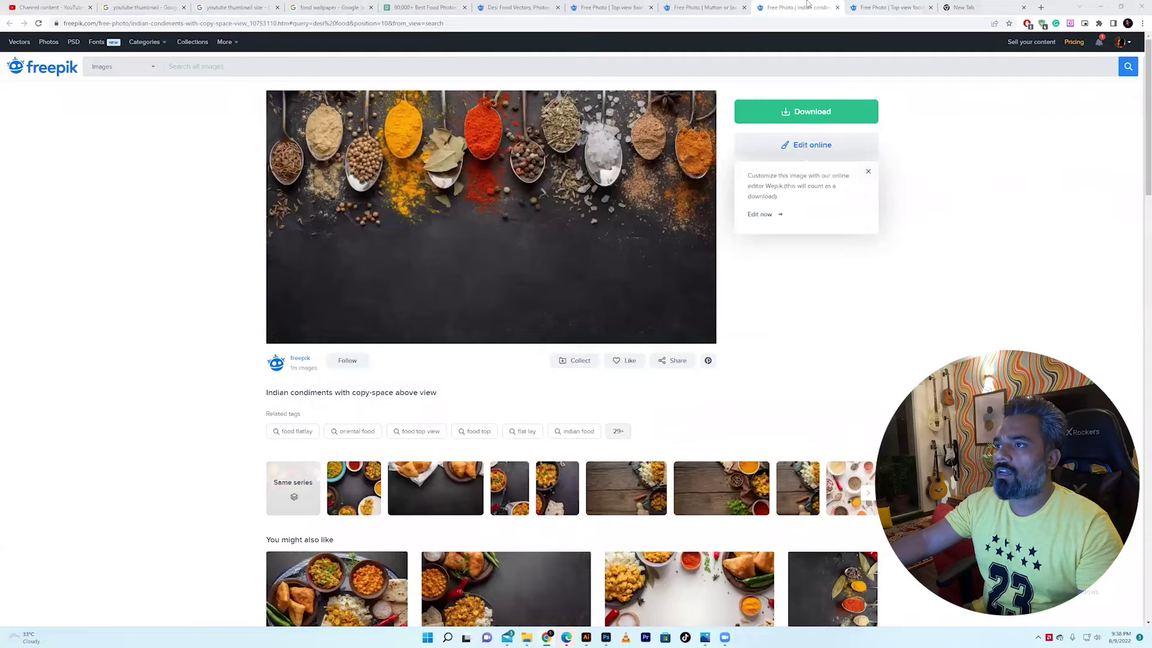
click(881, 6)
click(517, 7)
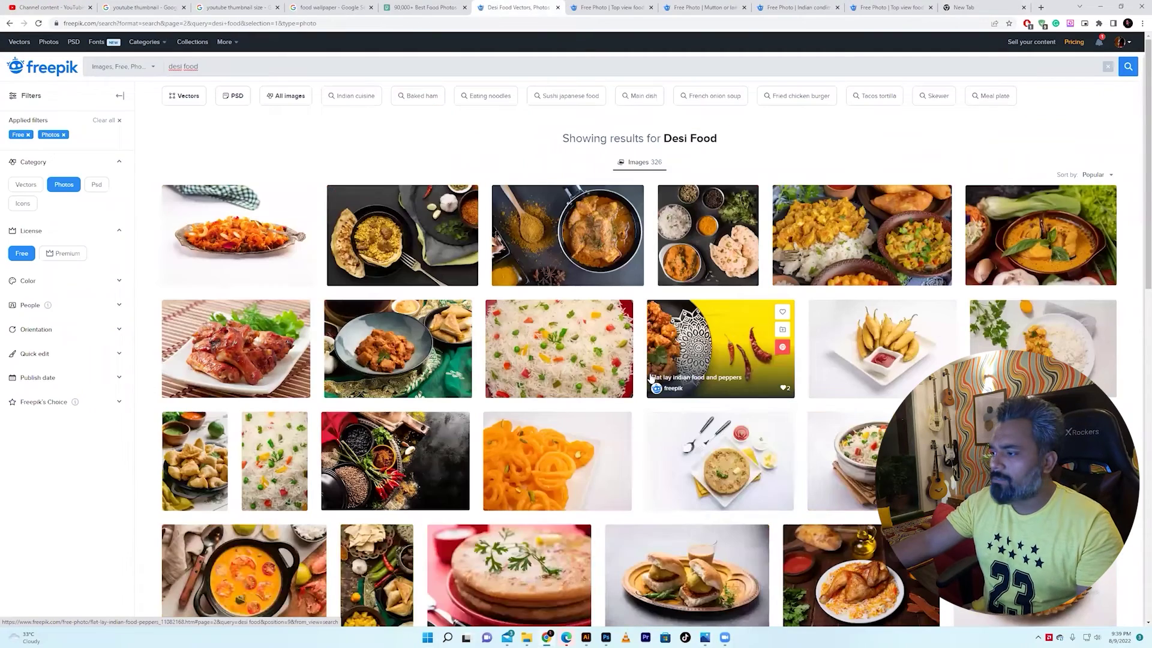
scroll(652, 376, down, 15)
click(684, 520)
scroll(339, 285, down, 15)
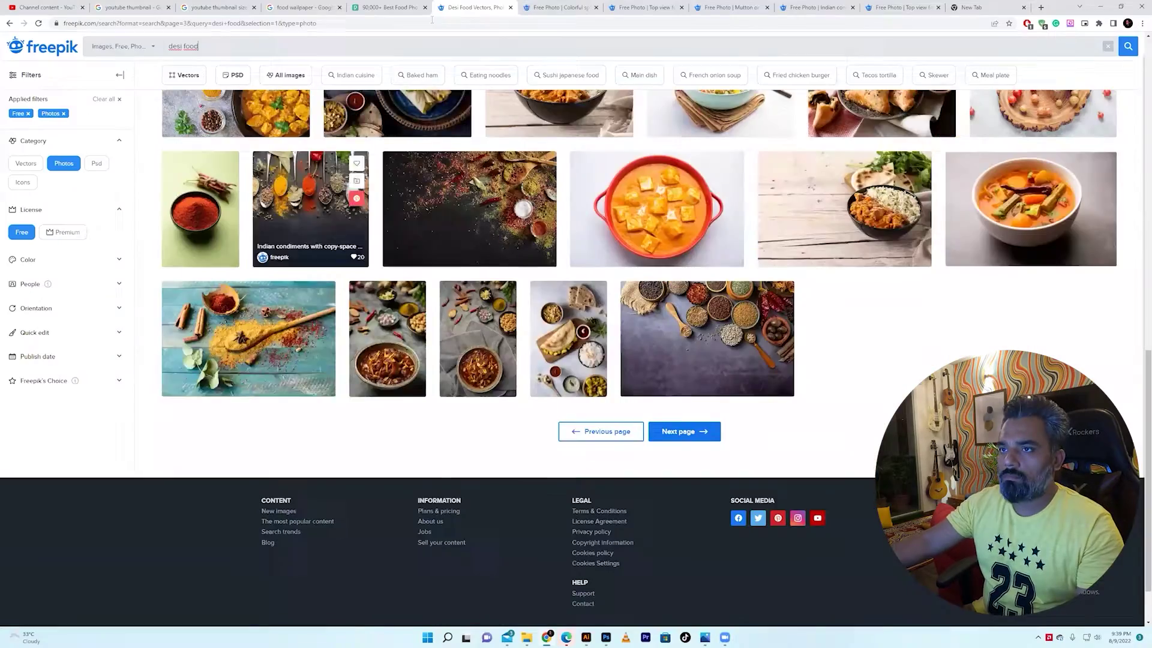
Step: Browse the Pexels food photos and open the burger and vegetables photo in its own tab for viewing
click(390, 7)
scroll(324, 356, down, 3)
middle_click(324, 357)
click(441, 7)
click(360, 7)
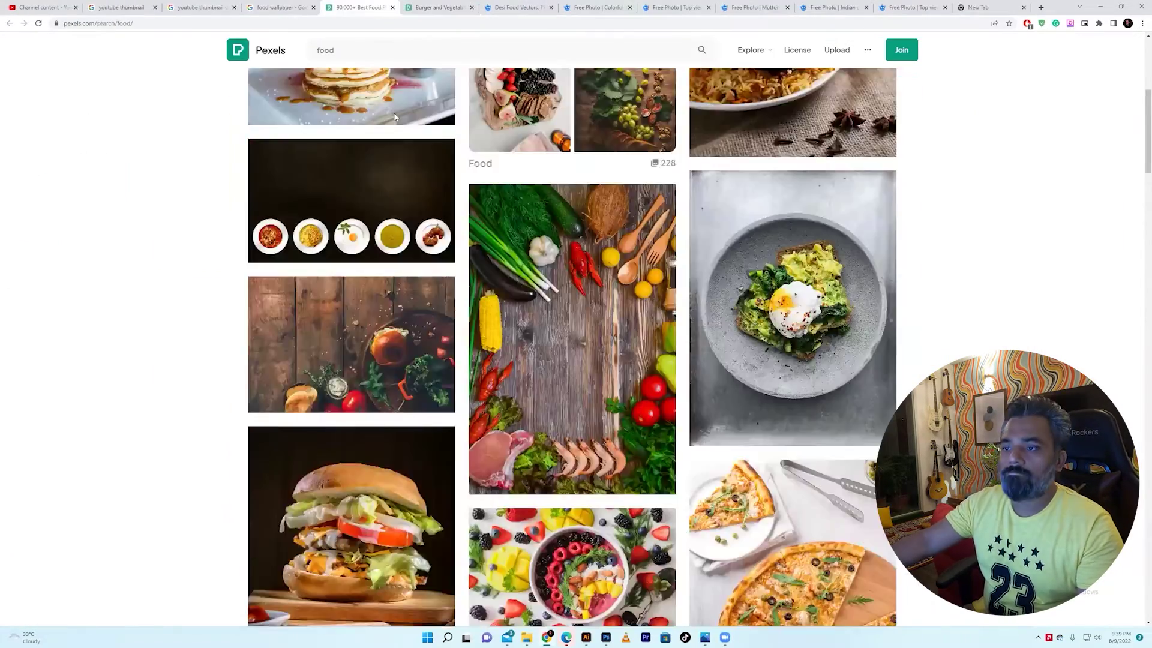
Step: Search Pexels for "bun kabab" and look through the photo results
scroll(90, 37, up, 5)
text(bun kabab)
key(Return)
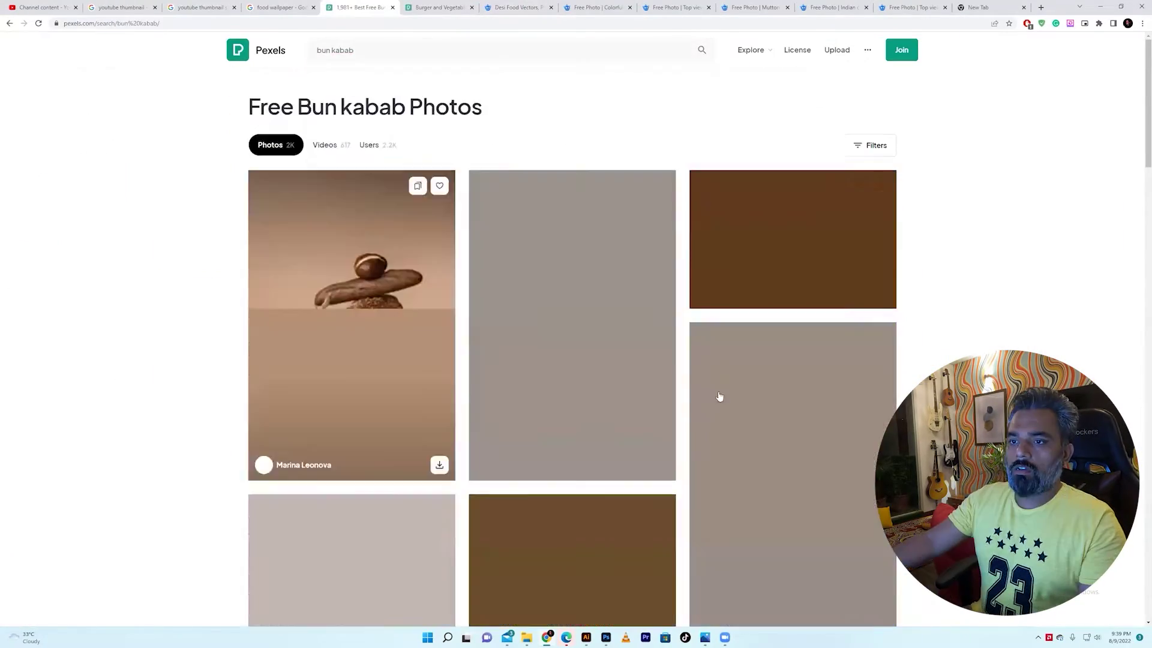
scroll(717, 399, down, 15)
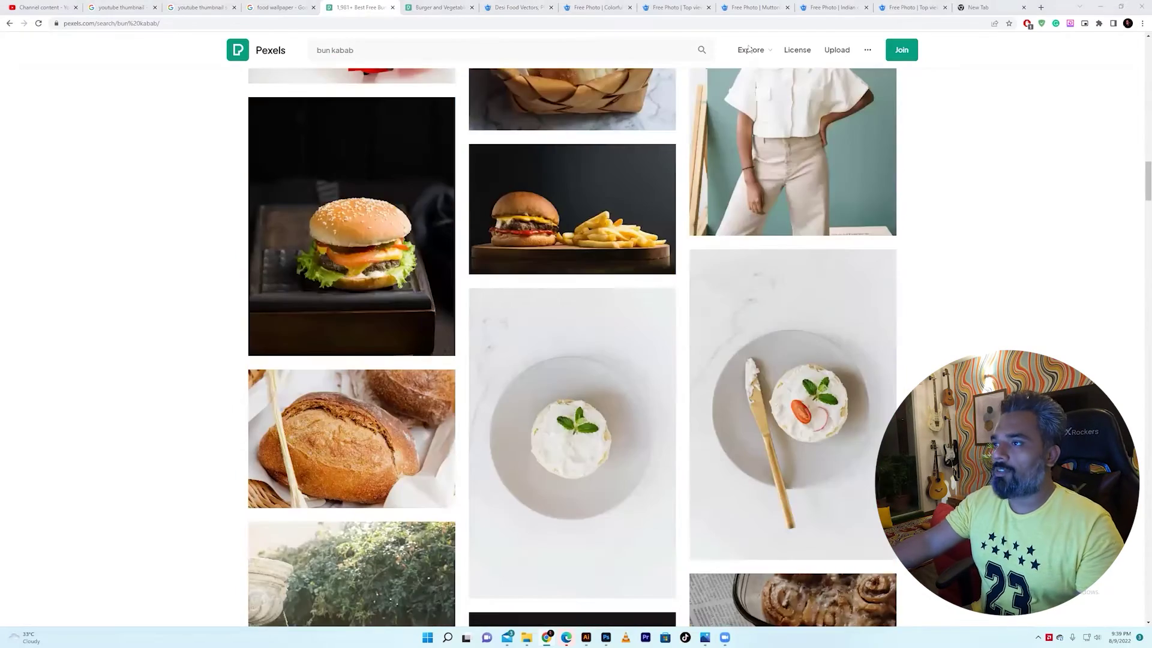
Step: Review the opened Freepik photos and download the Indian condiments and top-view food frame images
click(751, 7)
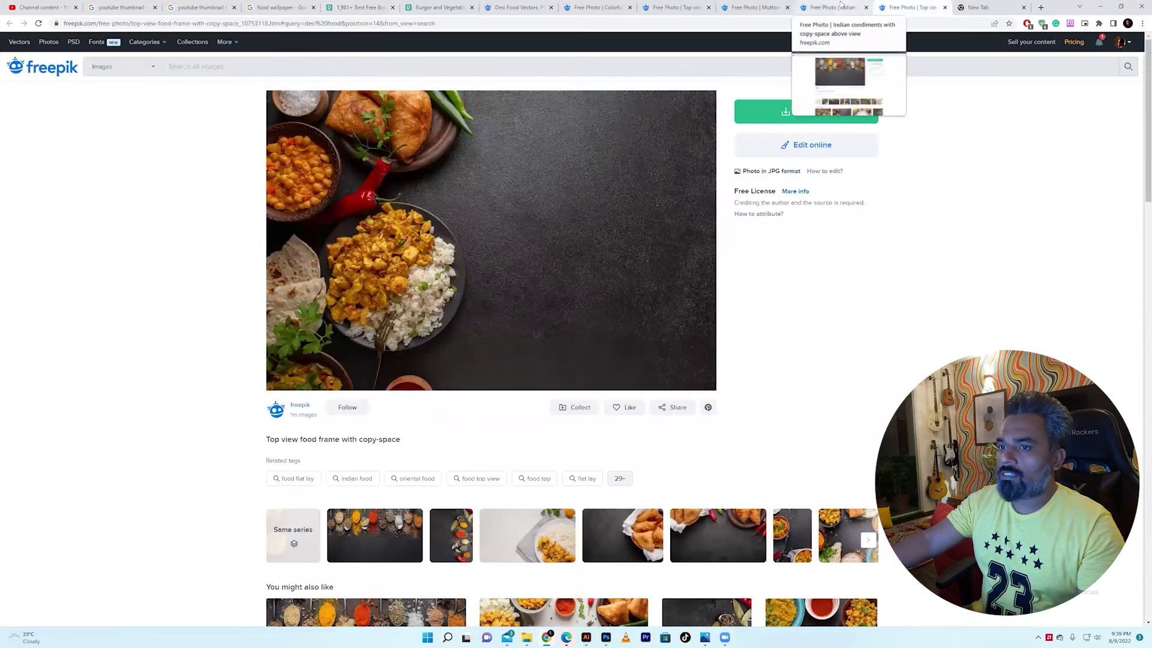
click(832, 8)
click(753, 8)
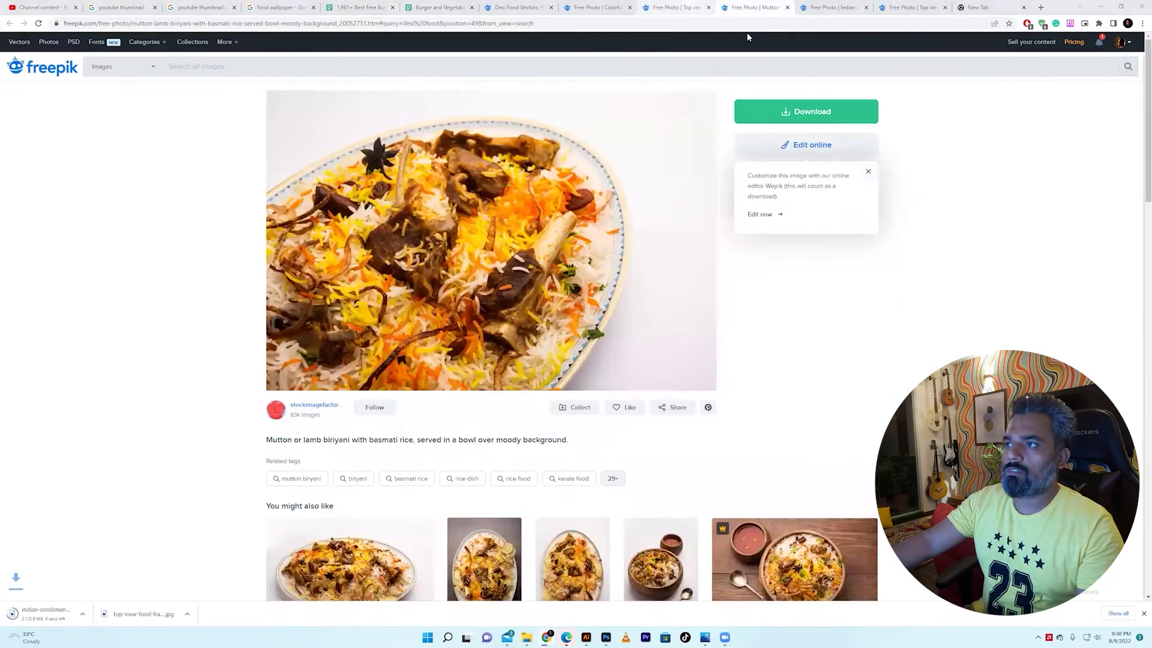
click(675, 7)
click(910, 7)
Step: Place the downloaded top-view food frame photo into the blank Photoshop thumbnail document
drag(150, 614, 631, 222)
key(alt+Tab)
key(alt+Tab)
key(alt+Tab)
key(alt+Tab)
key(alt+Tab)
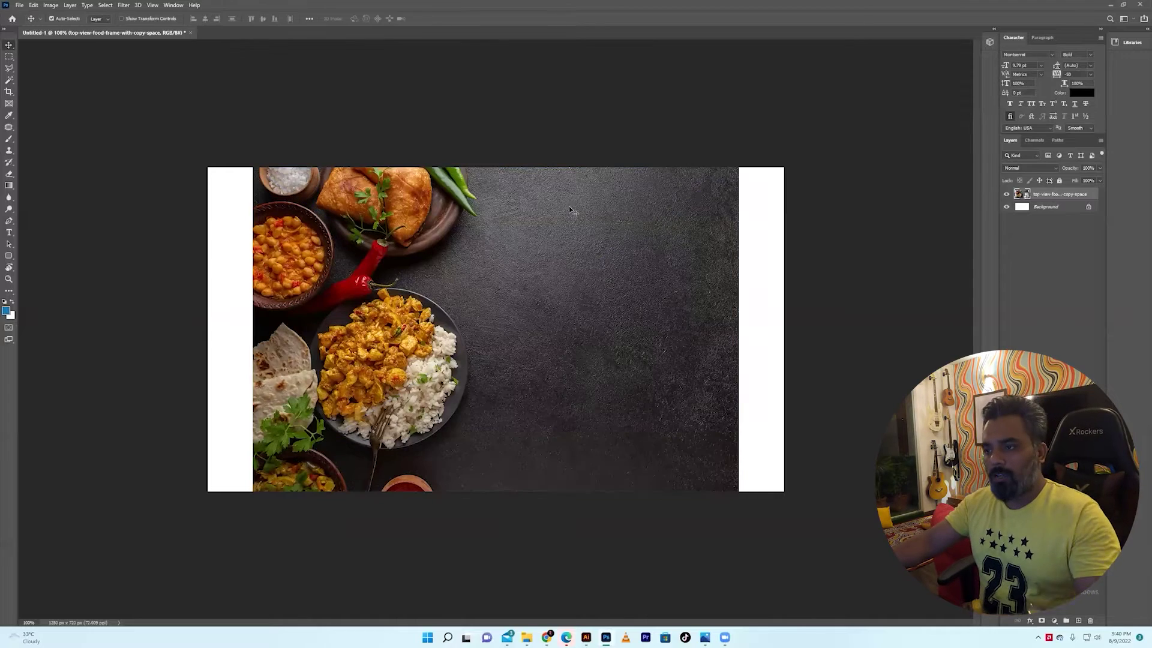
key(Return)
Step: Enlarge the food frame photo to cover the whole canvas and adjust its position, keeping the dishes along the left side
key(ctrl+t)
drag(759, 169, 795, 149)
key(Return)
drag(598, 276, 606, 287)
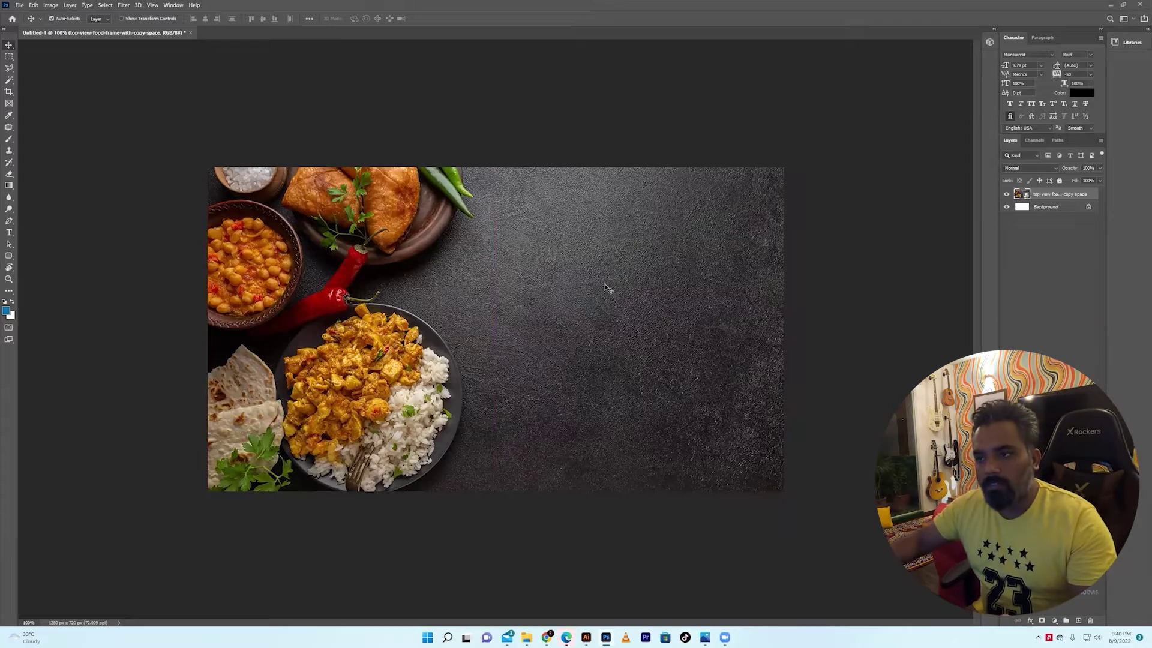
Step: Try to enlarge the food photo to the full canvas width and move it upward
click(594, 265)
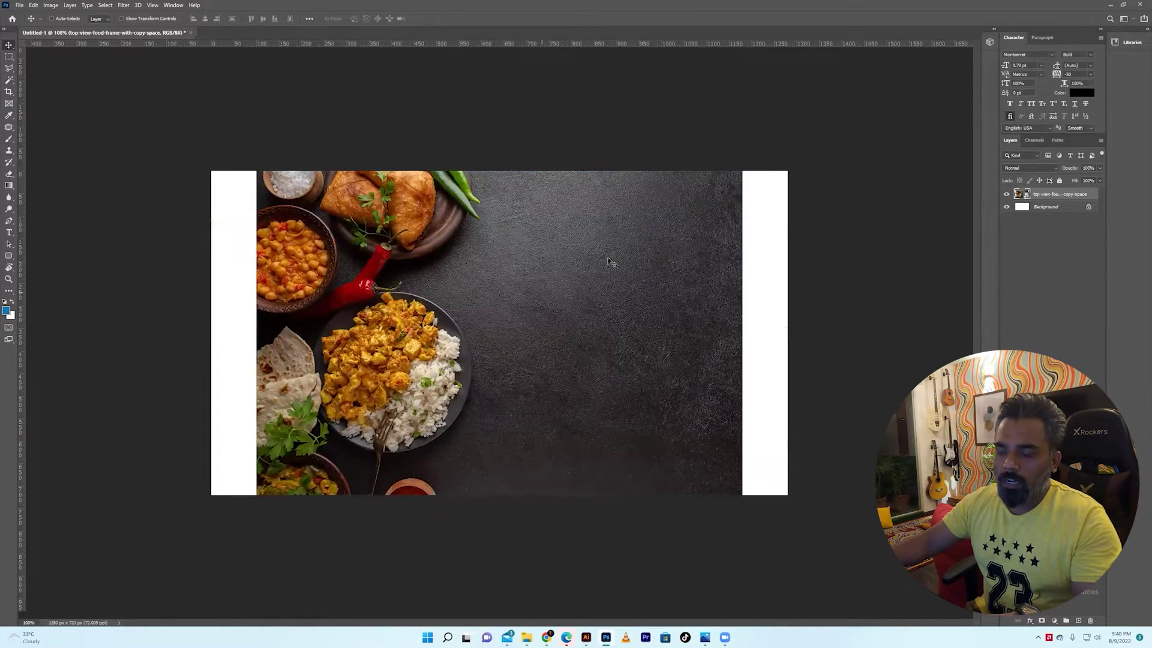
drag(750, 169, 798, 157)
mouse_move(631, 228)
mouse_down()
mouse_move(626, 238)
mouse_move(634, 172)
mouse_move(631, 206)
mouse_up()
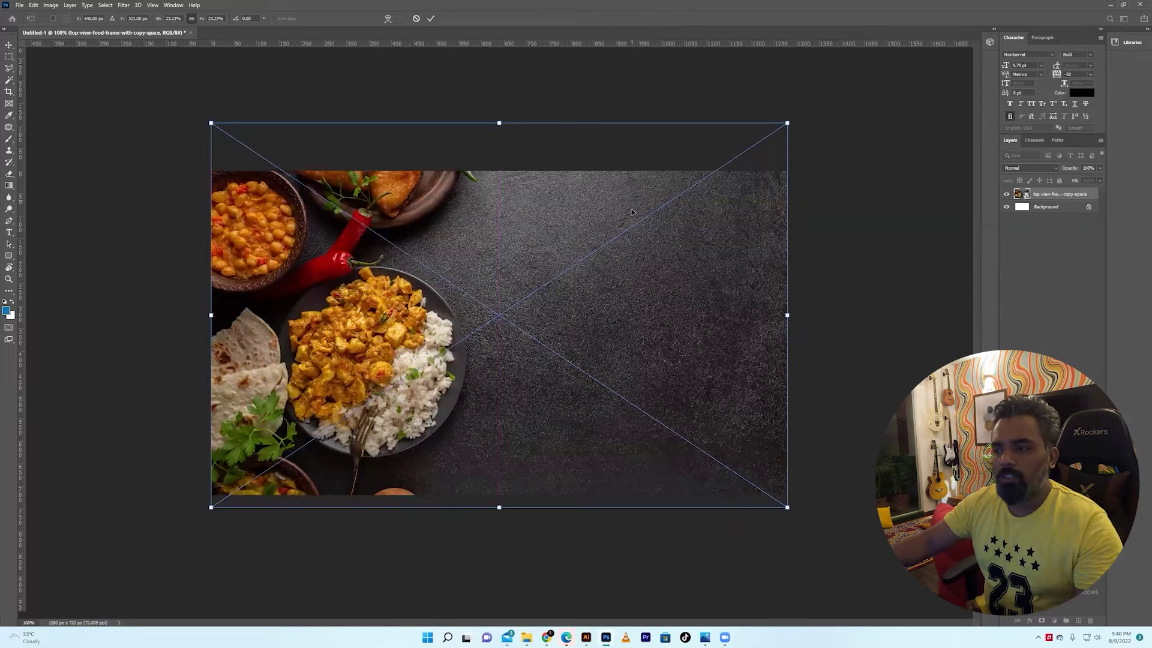
key(Return)
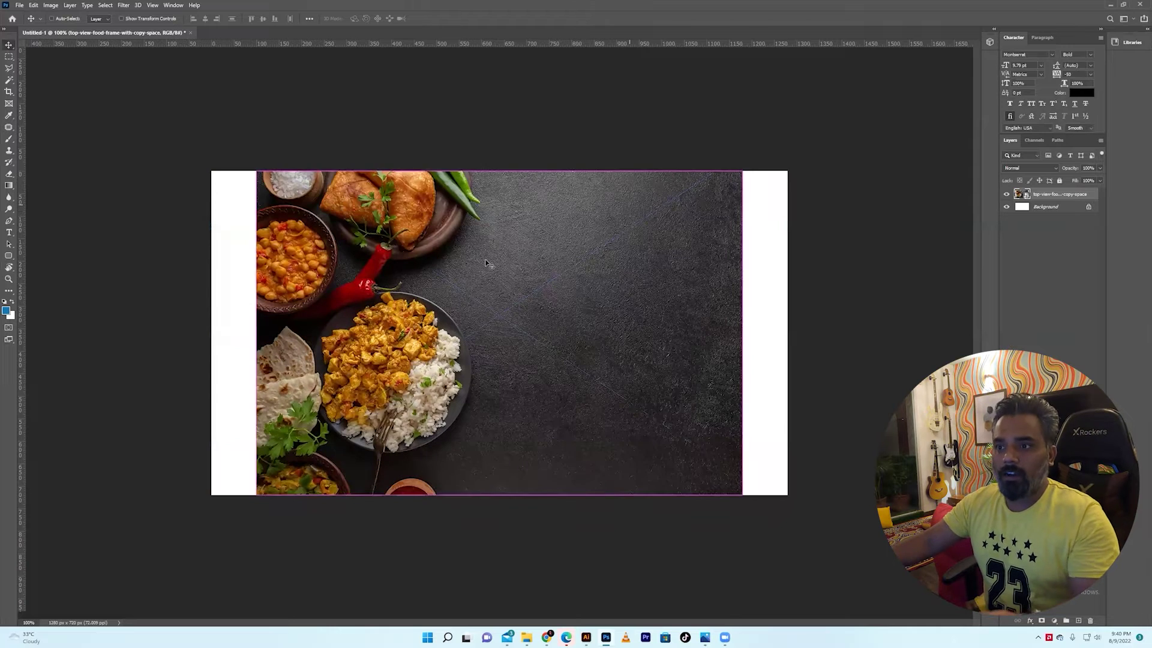
Step: Move the food photo flush with the canvas's left edge and copy its plain dark right-hand area to a new layer
drag(489, 264, 447, 260)
drag(718, 261, 714, 261)
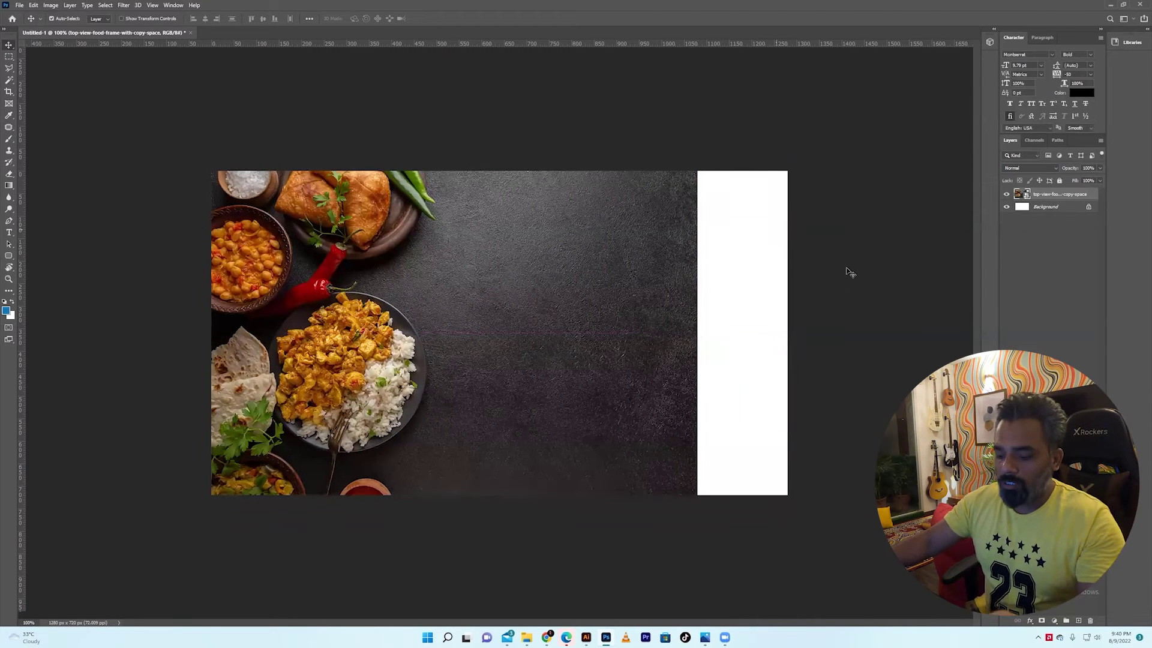
key(m)
drag(812, 156, 450, 597)
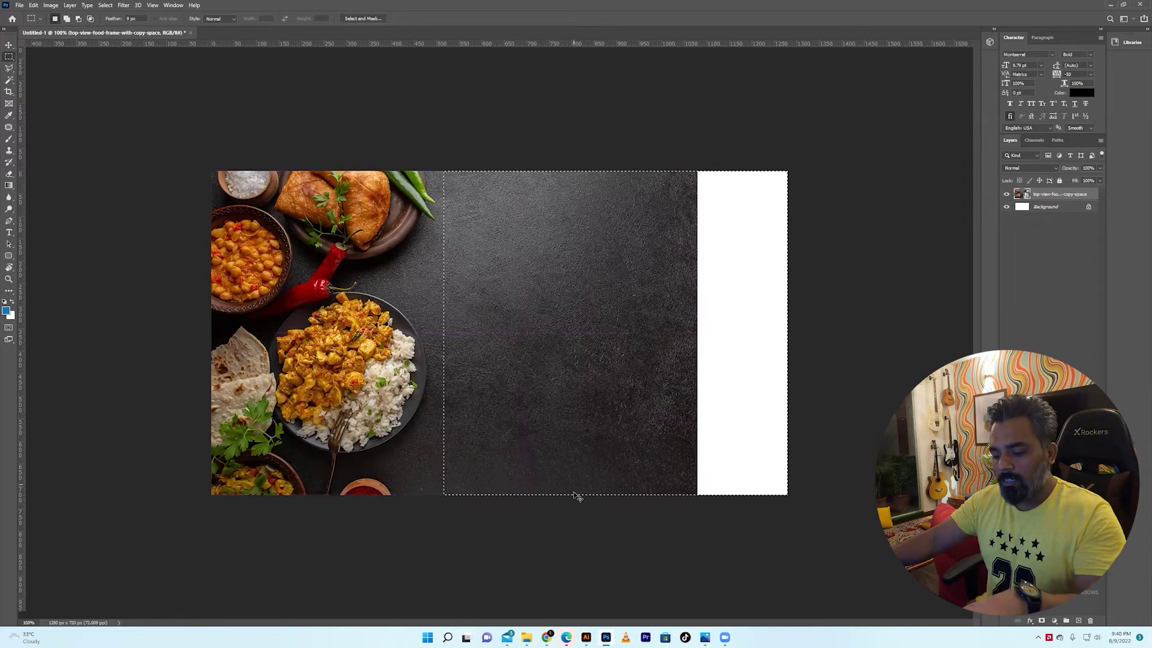
key(ctrl+j)
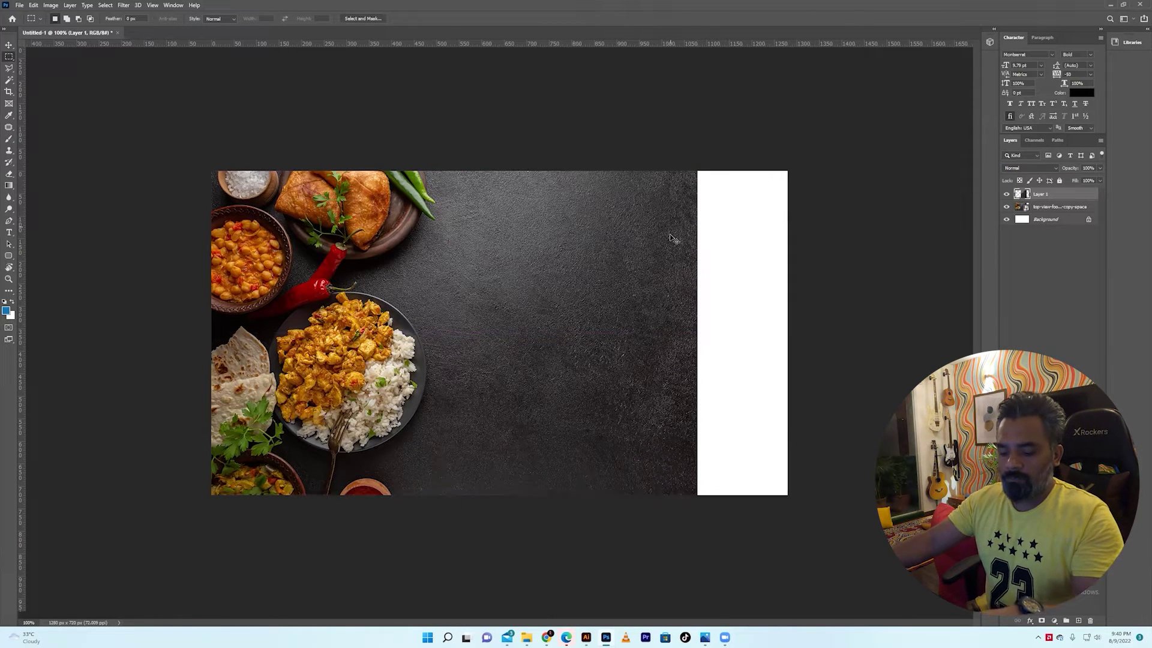
Step: Stretch the copied dark area horizontally to the canvas's right edge to cover the white gap
key(ctrl+t)
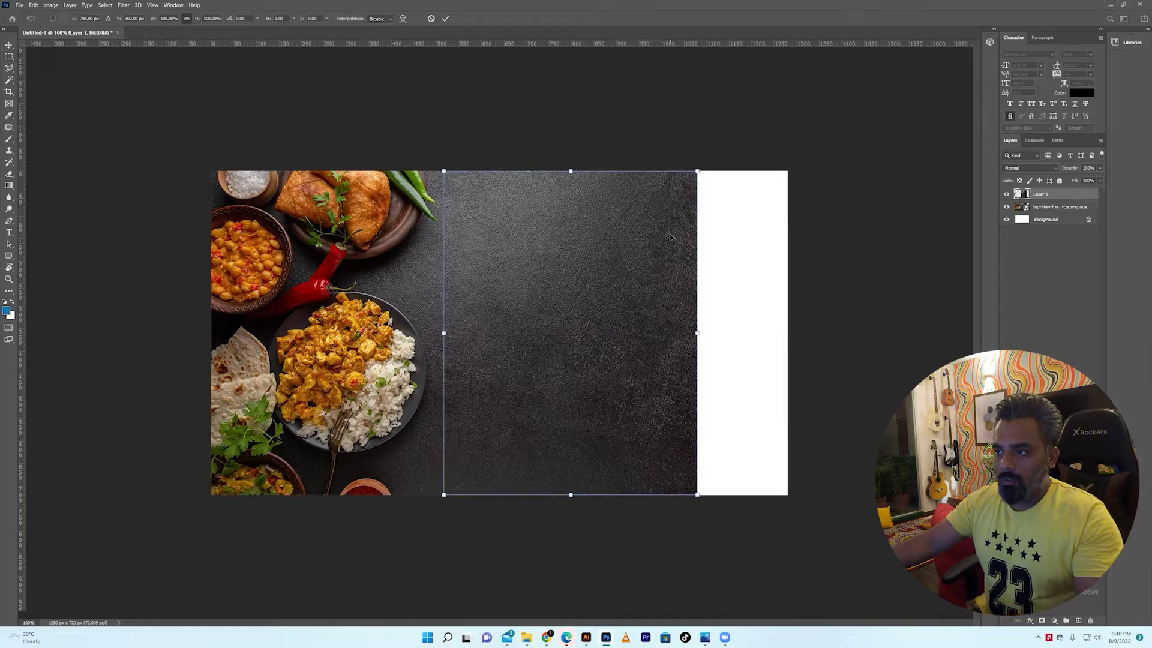
drag(697, 334, 802, 322)
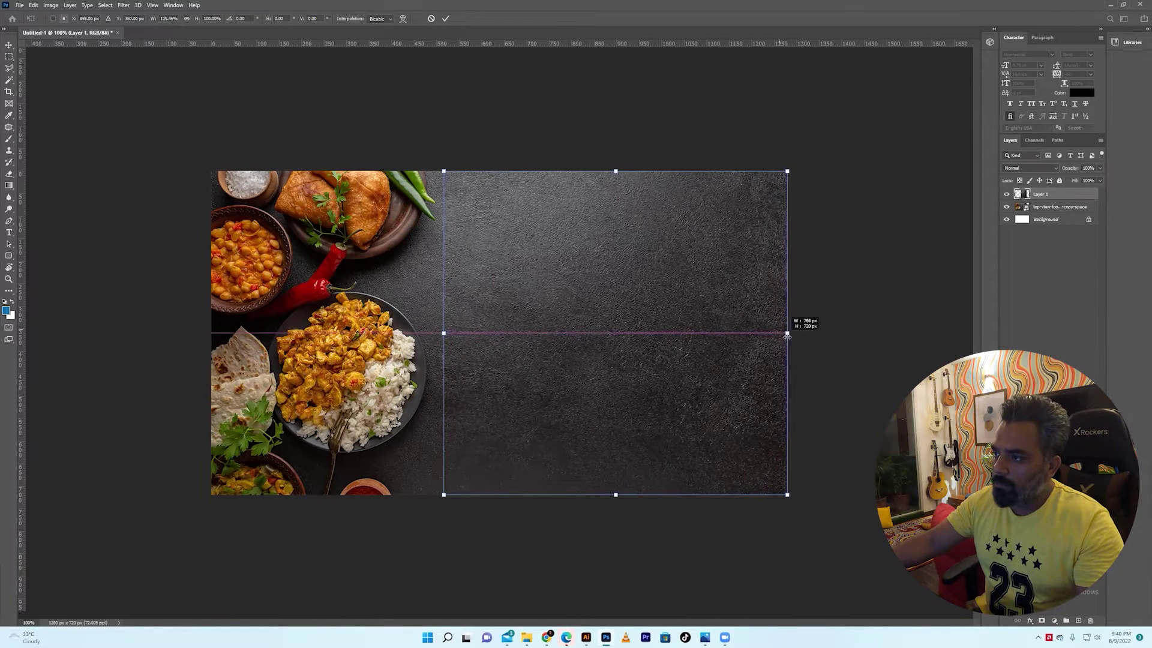
key(Return)
click(860, 340)
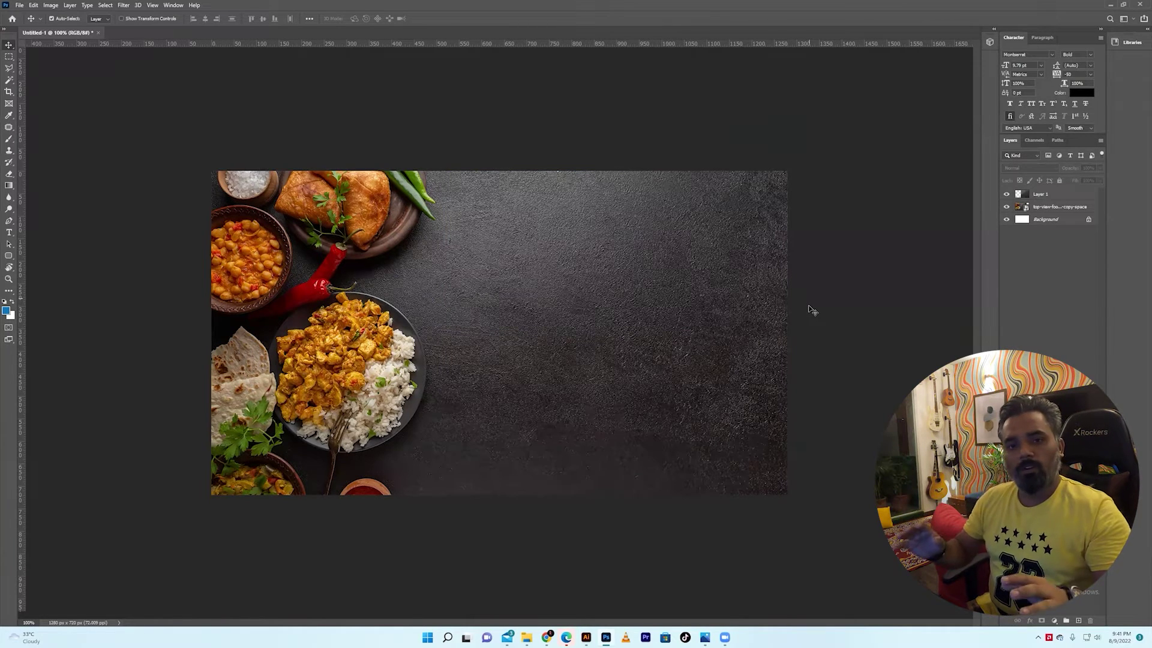
click(722, 296)
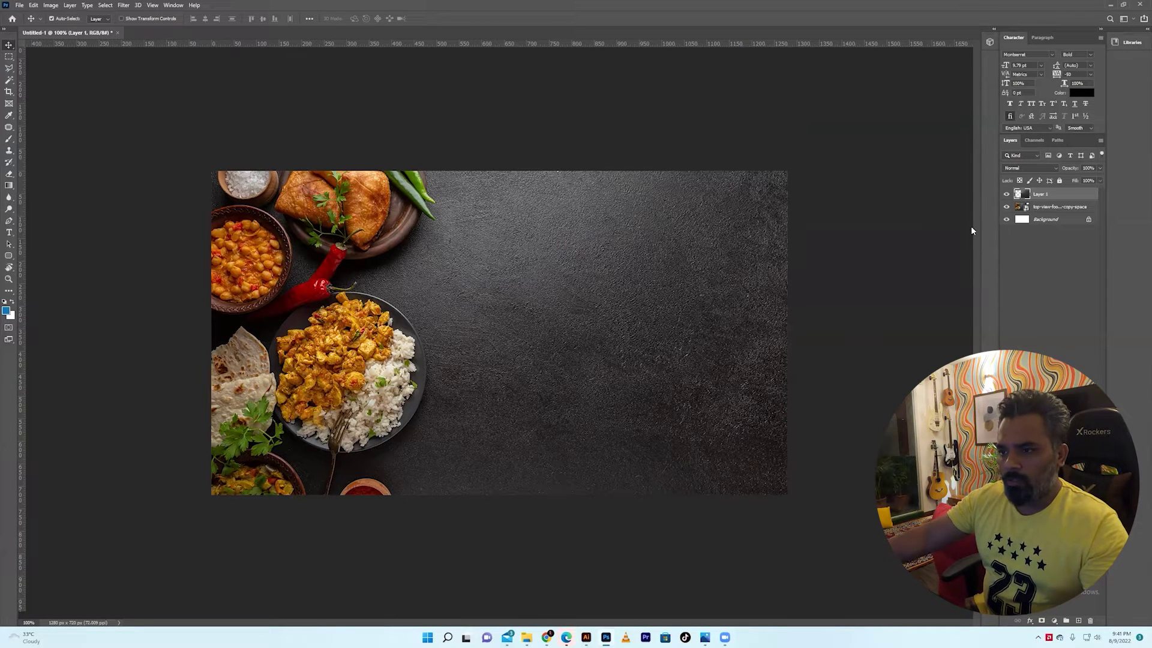
Step: Add the black text "Ammi" in Montserrat Bold, scale it to about 138 pt, and place it near the canvas's upper edge beside the dishes
key(t)
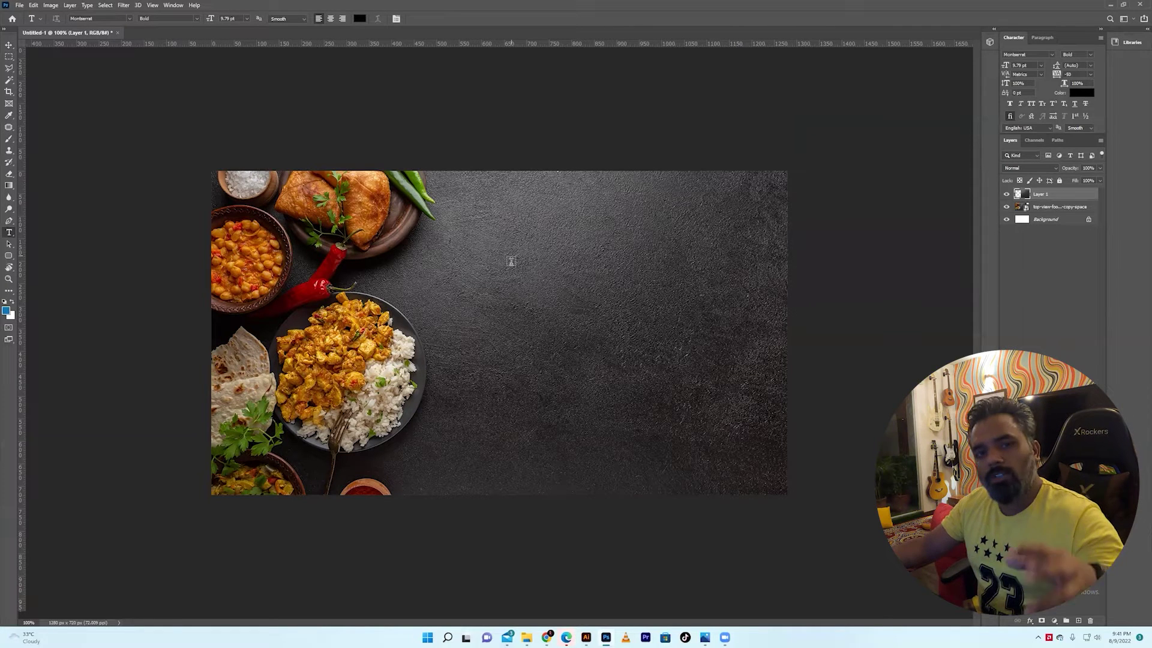
click(511, 261)
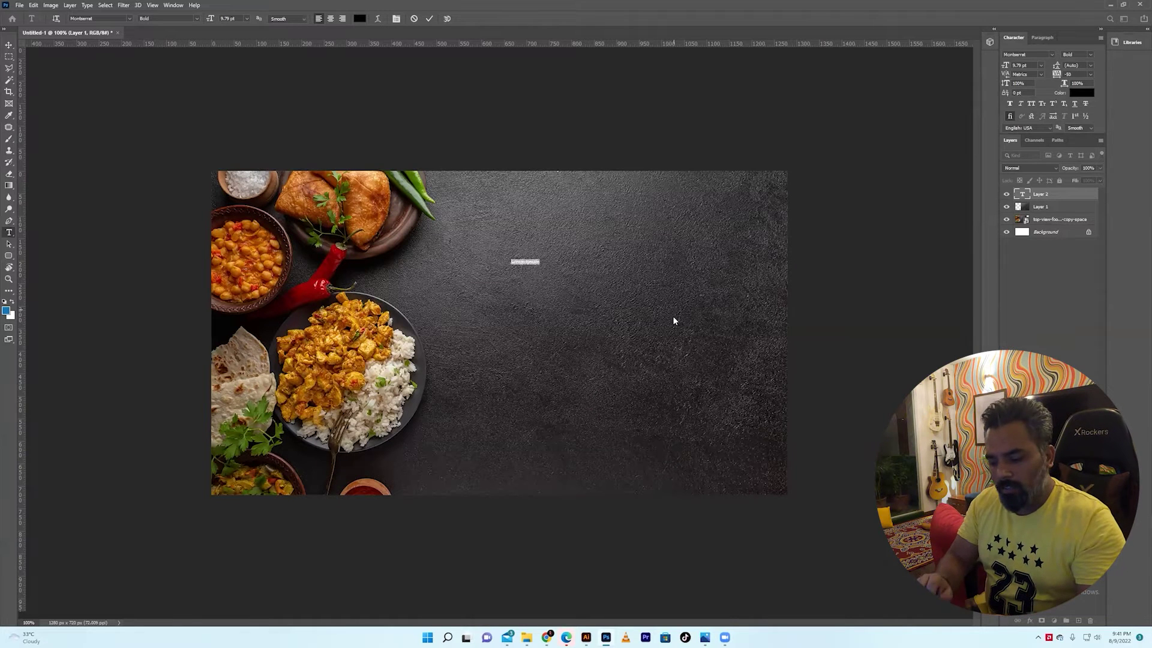
key(BackSpace)
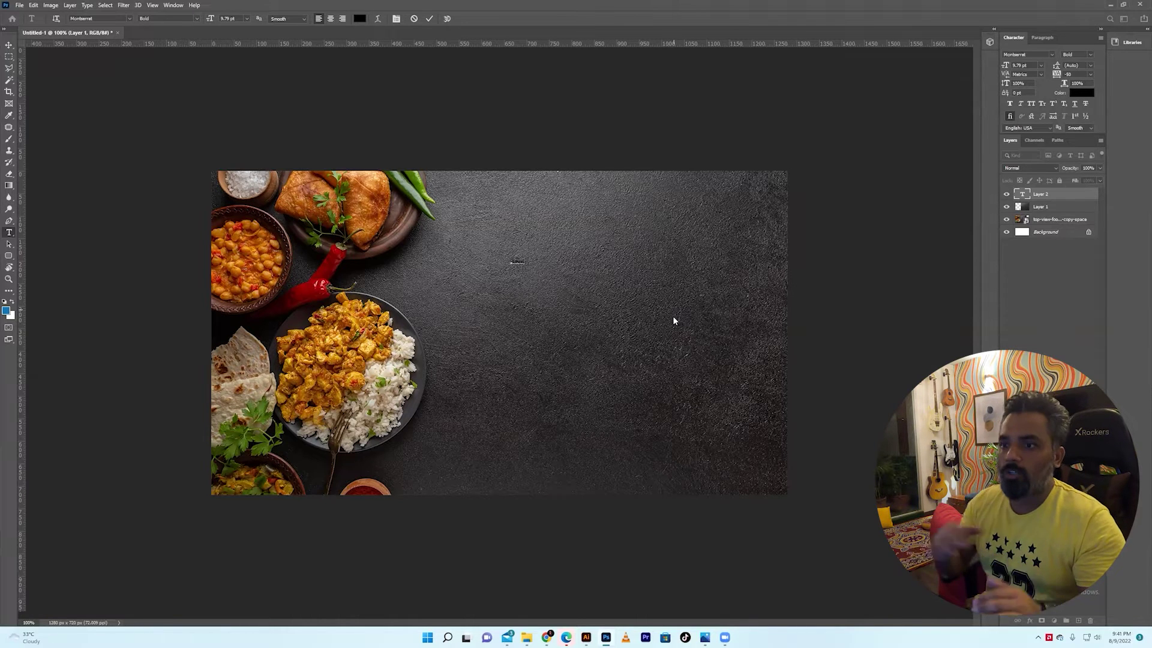
key(ctrl+Return)
key(ctrl+t)
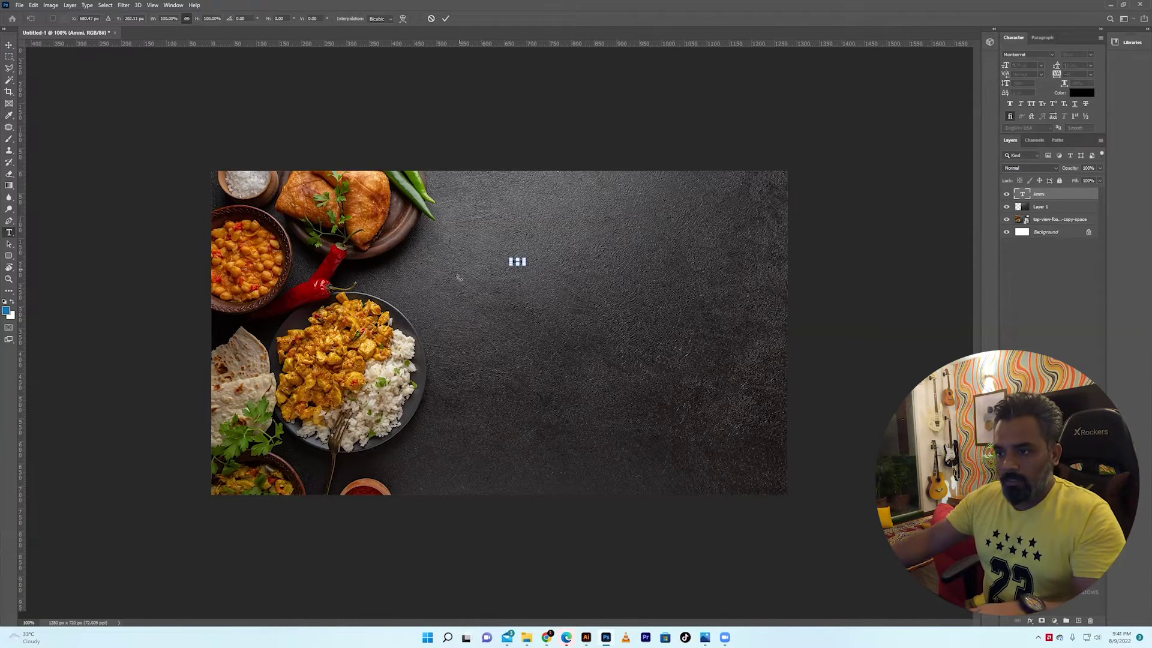
drag(525, 257, 621, 227)
key(Return)
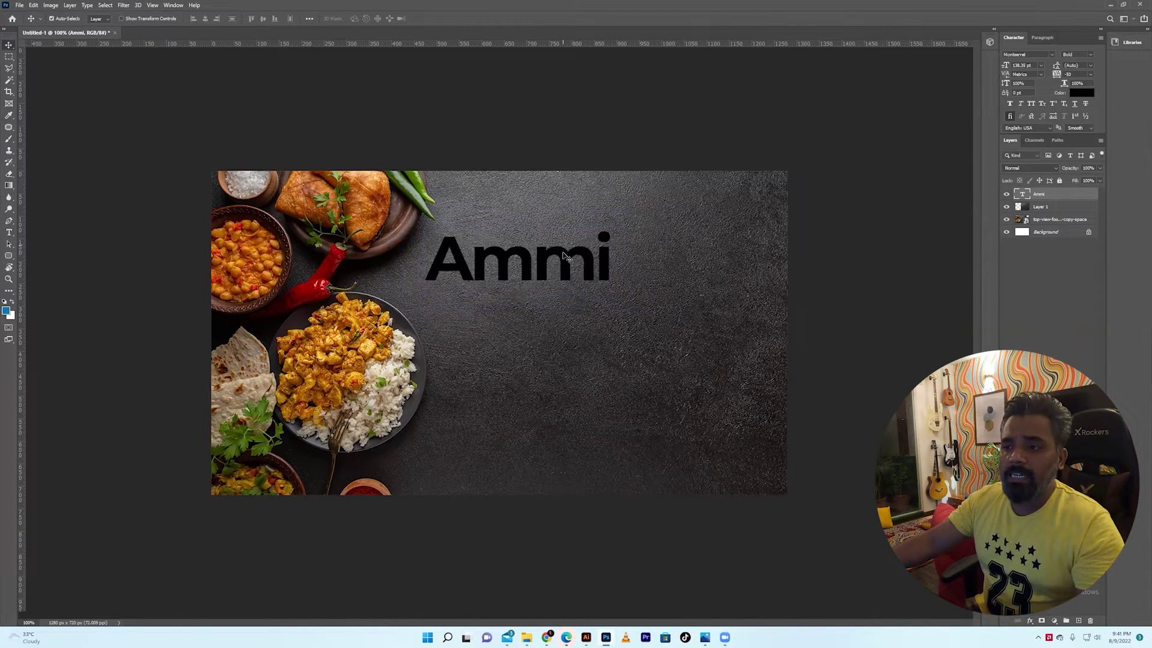
drag(565, 259, 601, 223)
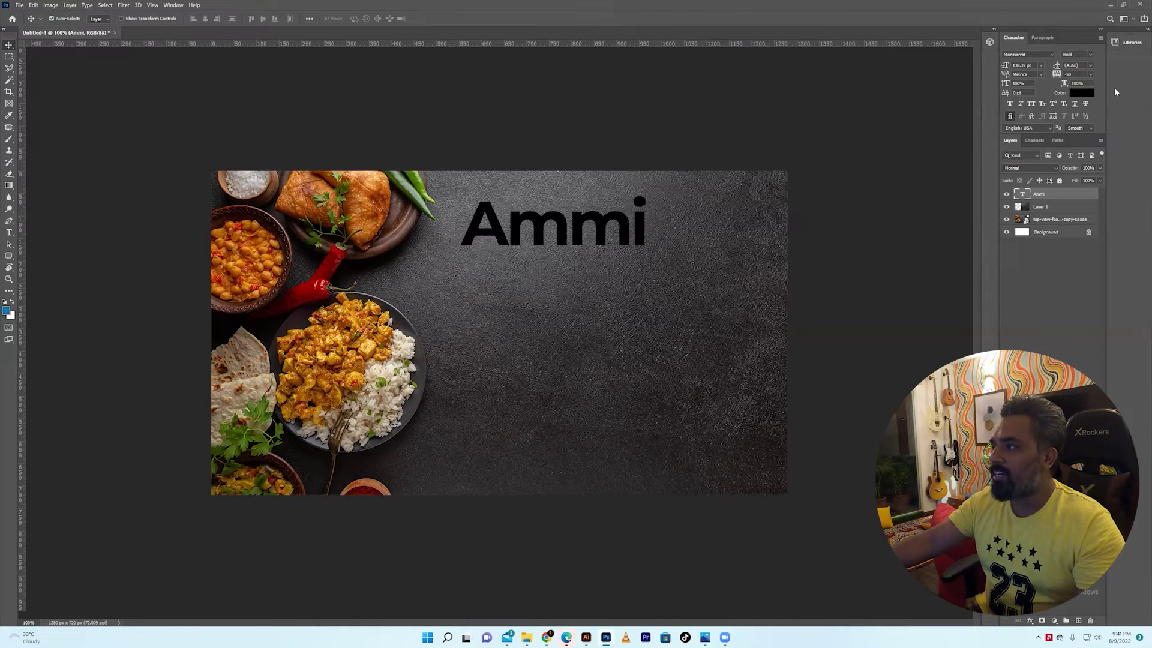
Step: Duplicate the "Ammi" text below itself, change the copy to "Kay", and adjust its line spacing
key(t)
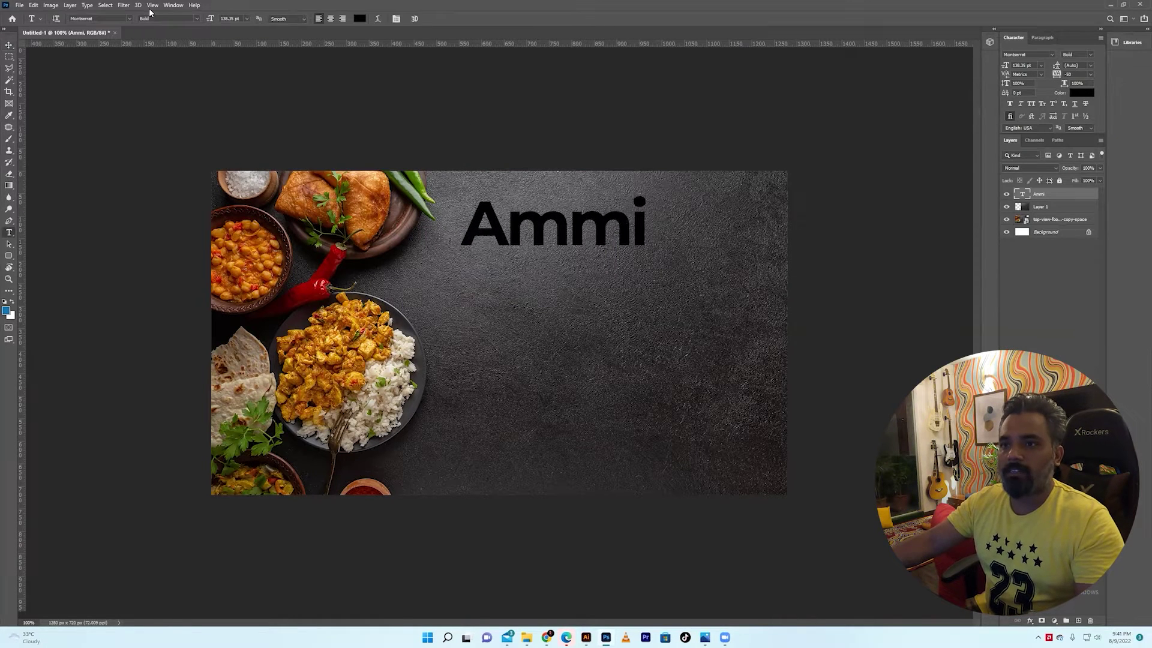
key(v)
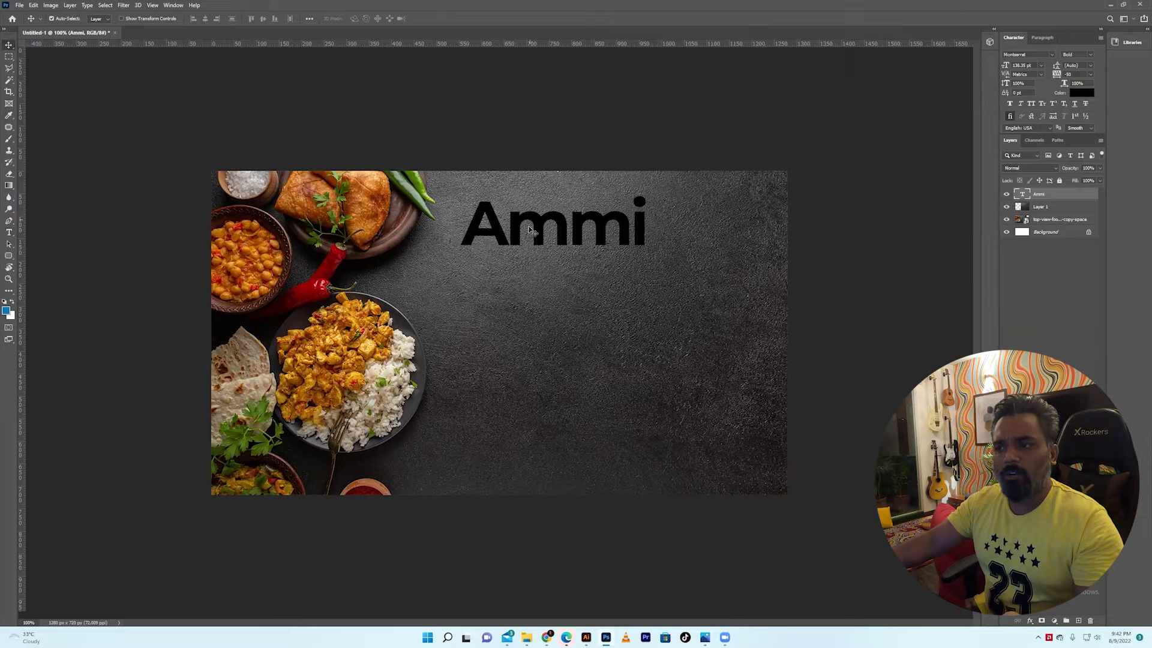
drag(522, 255, 522, 295)
key(t)
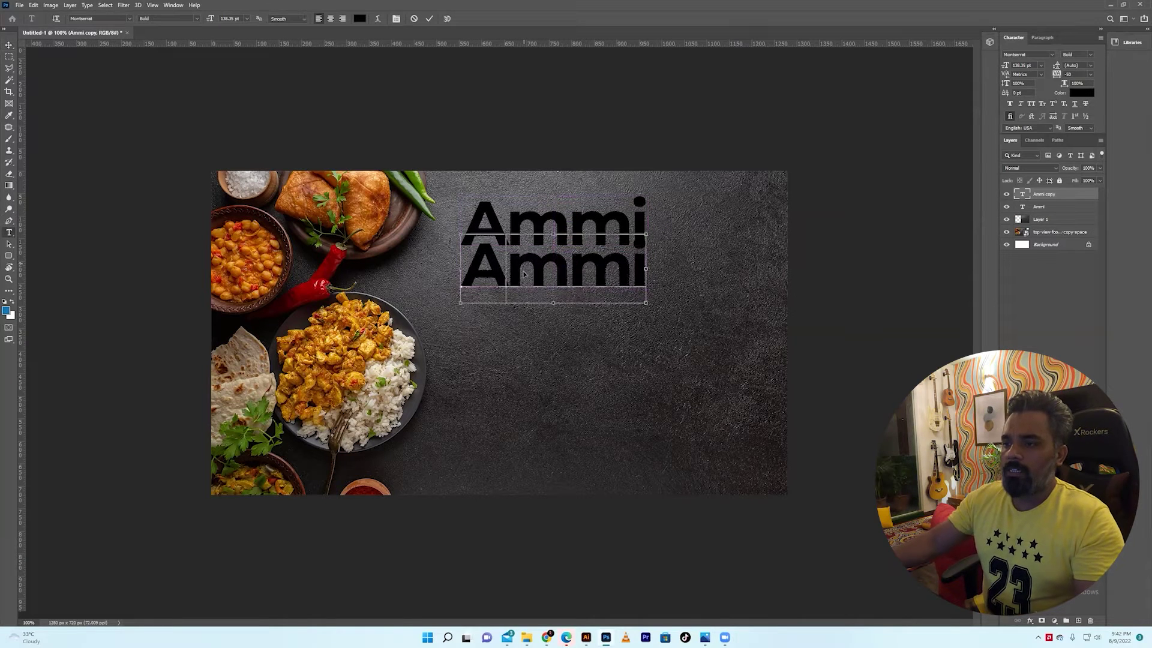
double_click(523, 270)
text(Kay)
key(Escape)
key(v)
drag(516, 274, 516, 283)
Step: Duplicate the "Kay" text below itself and change the copy to "Lazeez"
drag(514, 280, 514, 334)
key(t)
double_click(514, 332)
text(La)
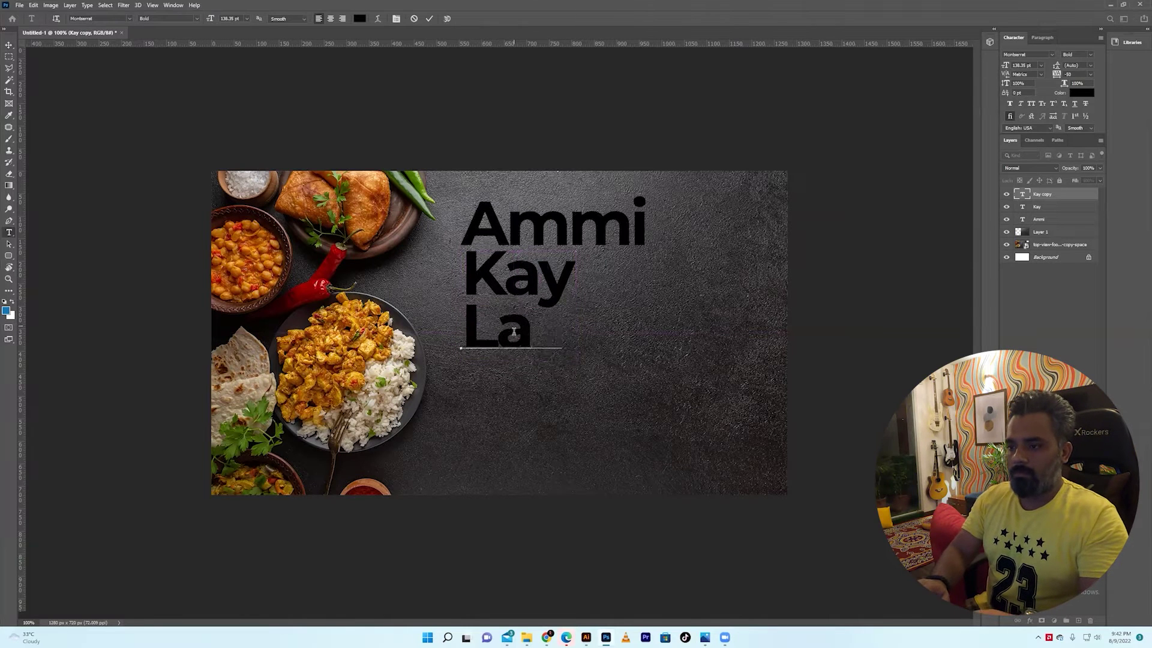
text(zeez)
key(ctrl+Return)
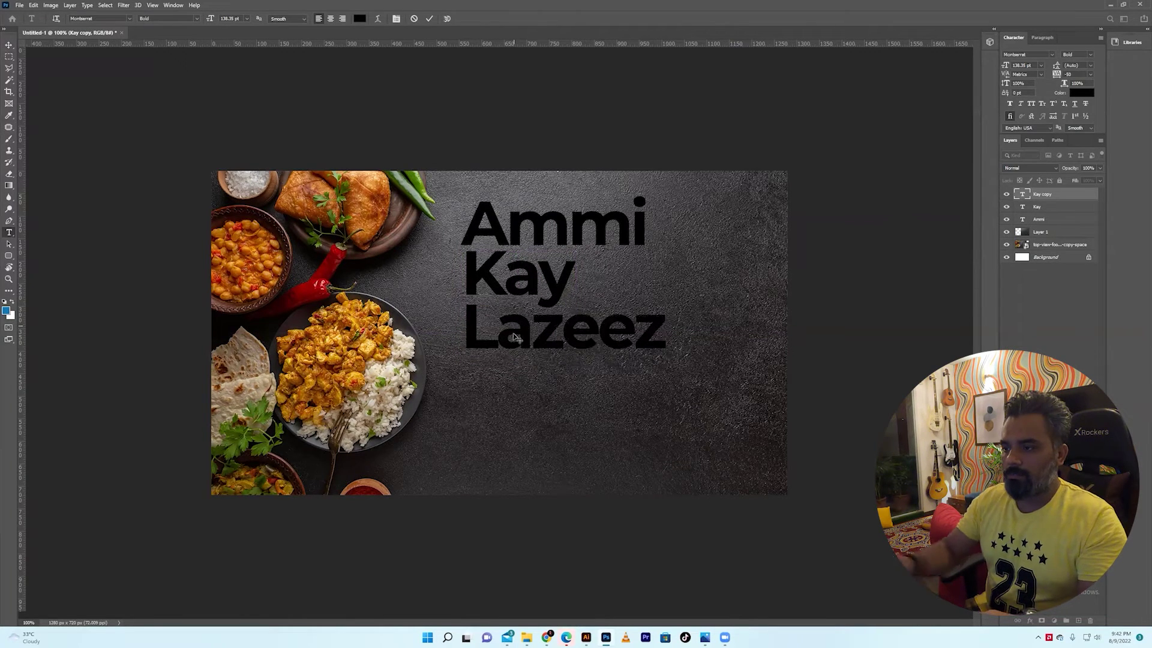
Step: Duplicate the "Lazeez" text below itself and change the copy to "Khanay" as the fourth title line
key(v)
drag(520, 338, 518, 384)
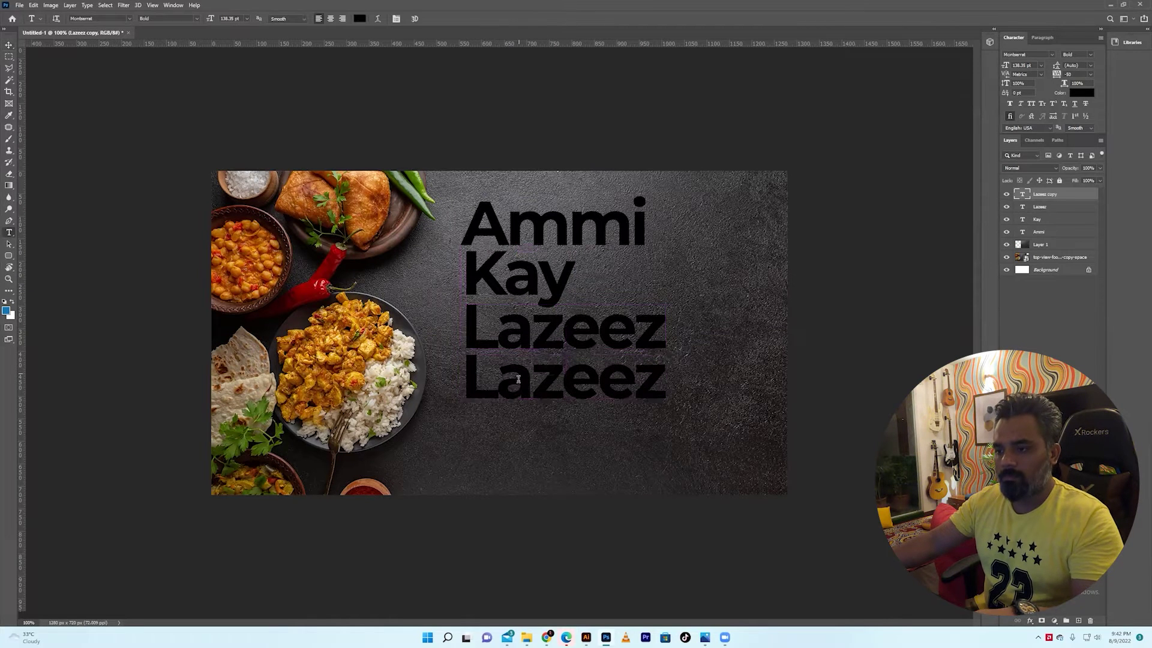
double_click(519, 383)
text(Khanay)
key(ctrl+Return)
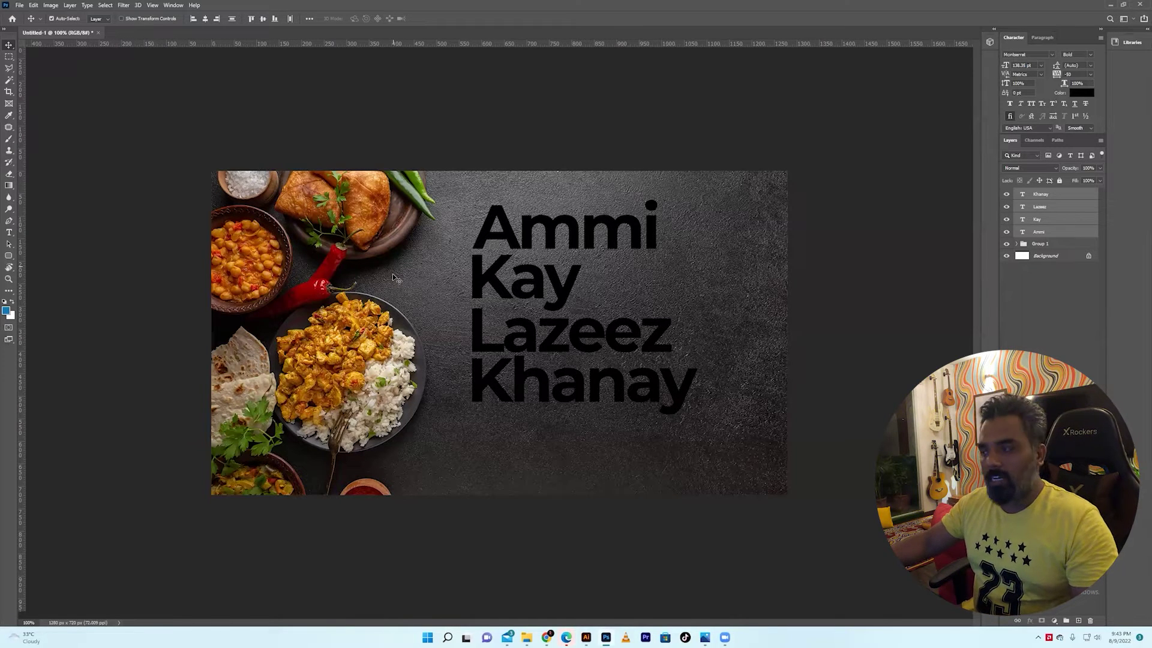
Step: Flip the background photo group horizontally so the dishes sit on the canvas's right side
click(1036, 232)
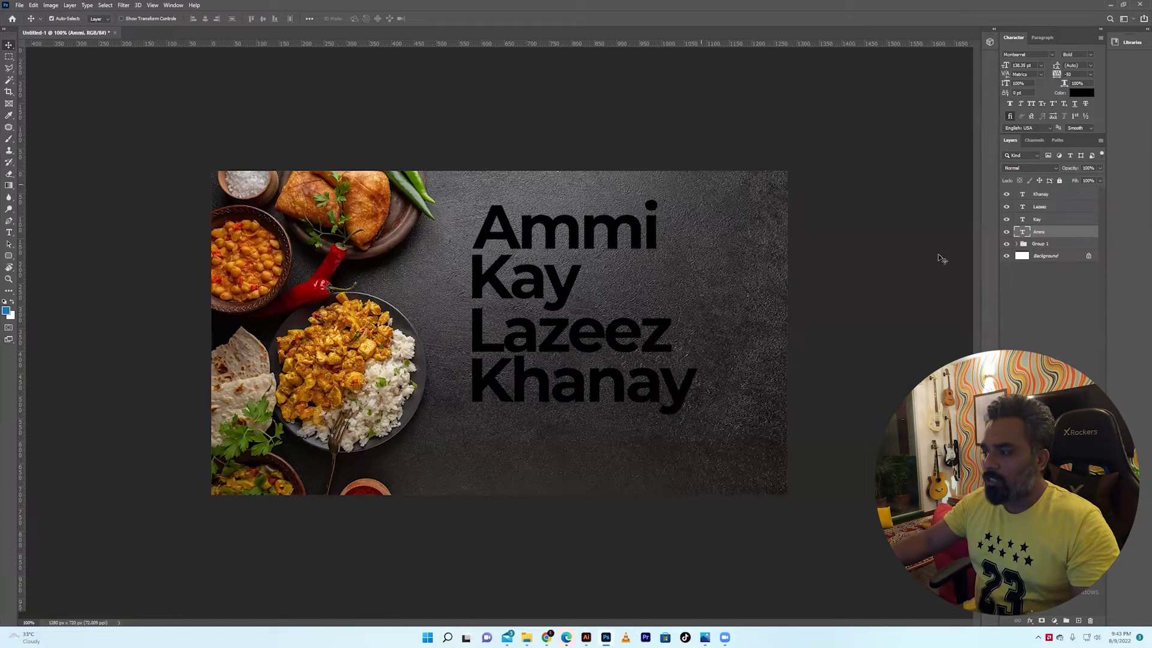
click(1045, 248)
key(ctrl+t)
right_click(407, 239)
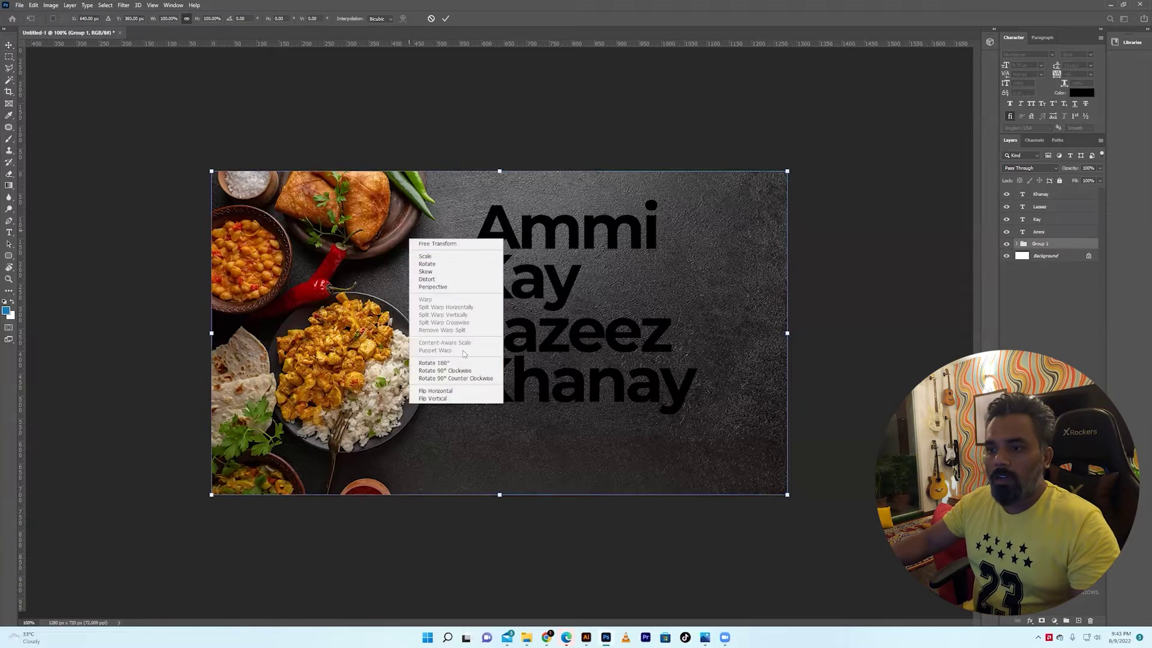
click(438, 391)
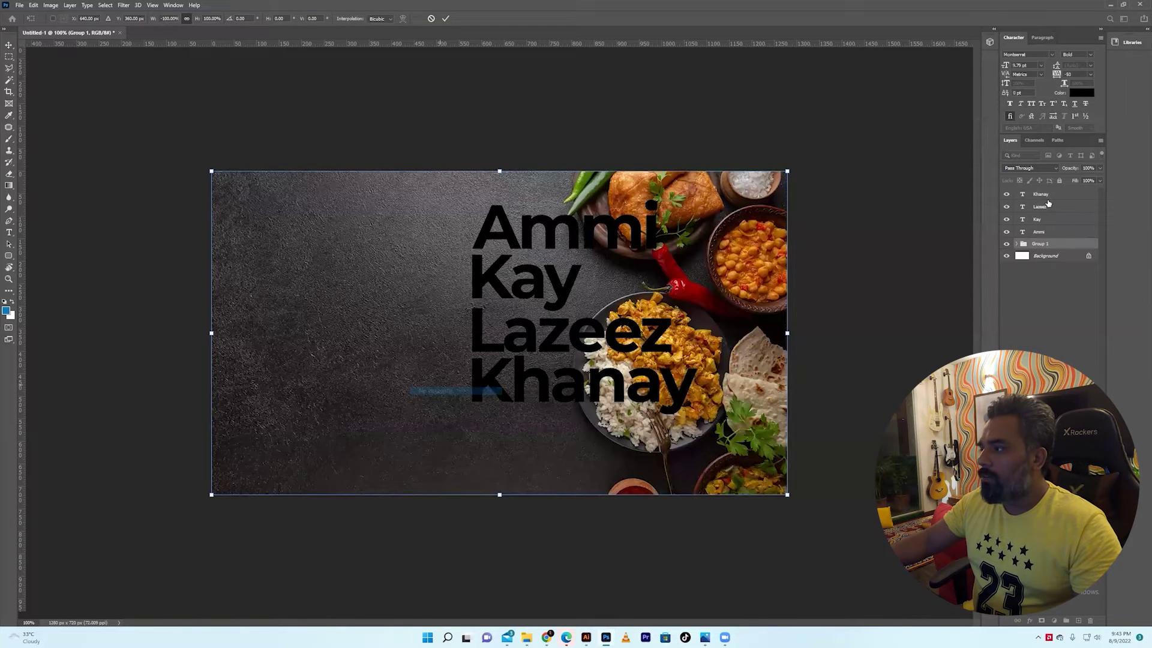
Step: Select the four title text layers together and move them to the empty dark area on the canvas's left side
click(1049, 196)
shift+click(1044, 232)
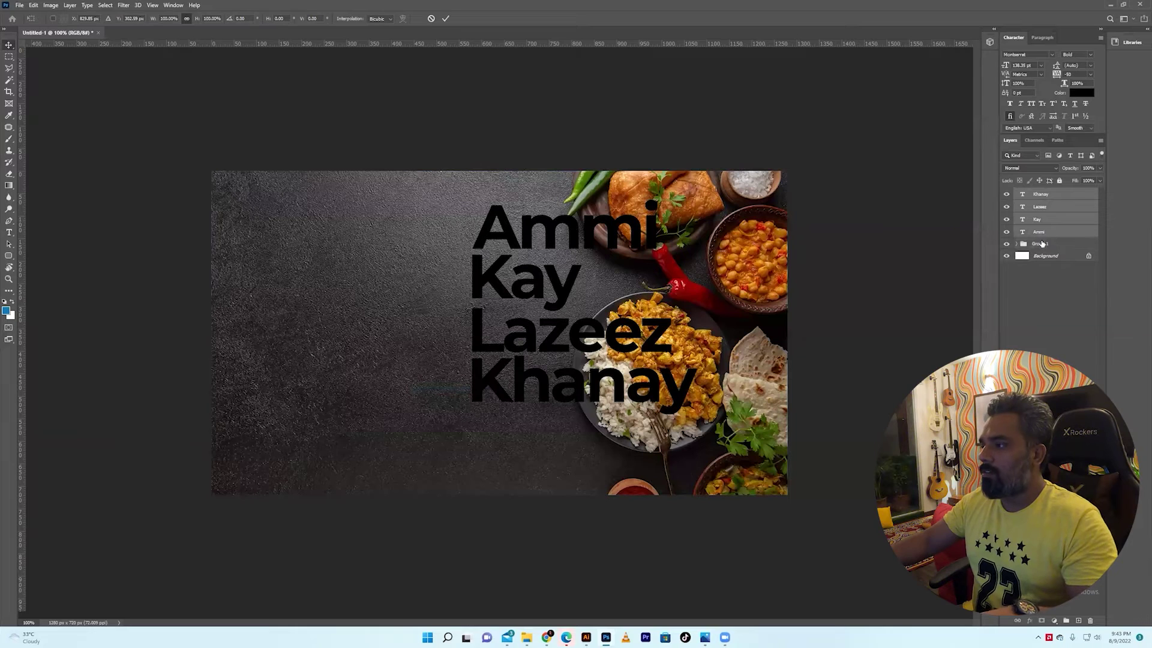
key(ctrl+t)
drag(533, 241, 307, 223)
key(Return)
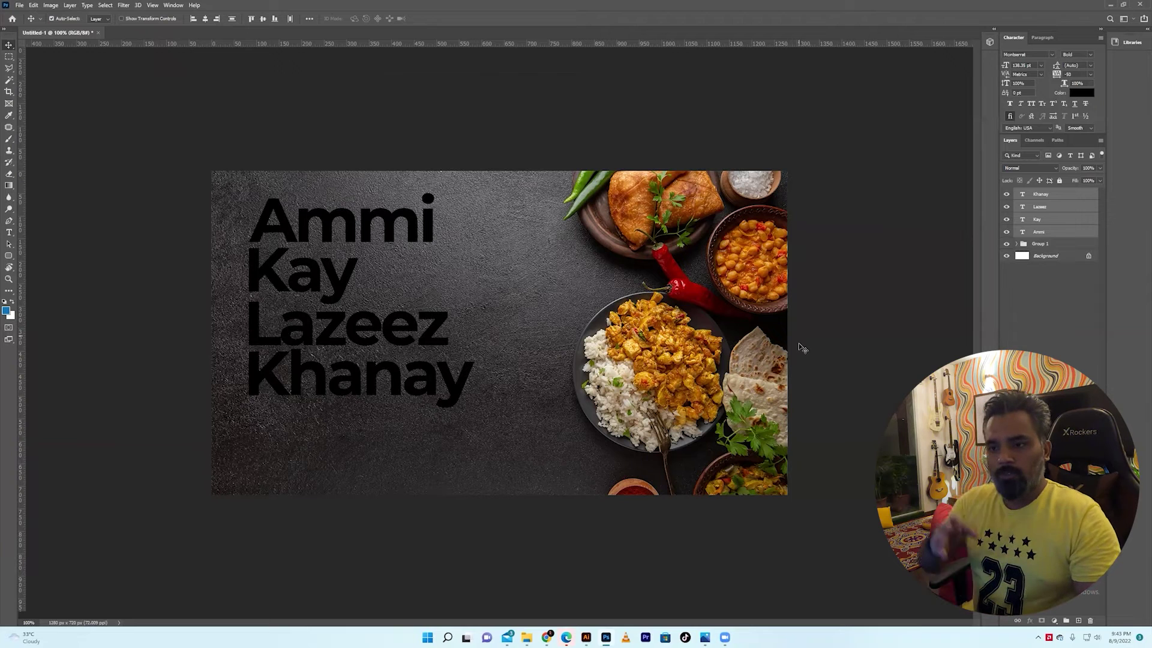
drag(359, 232, 343, 227)
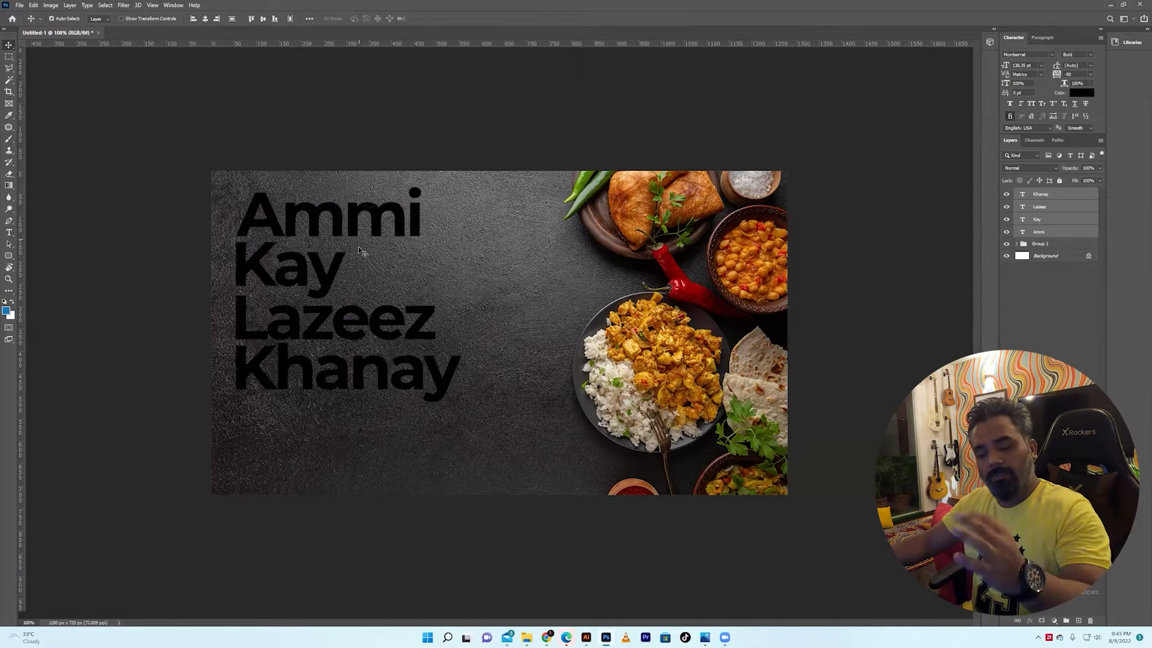
Step: Switch to Chrome and search Google for "food FONTS" in a new browser page
click(547, 637)
key(ctrl+t)
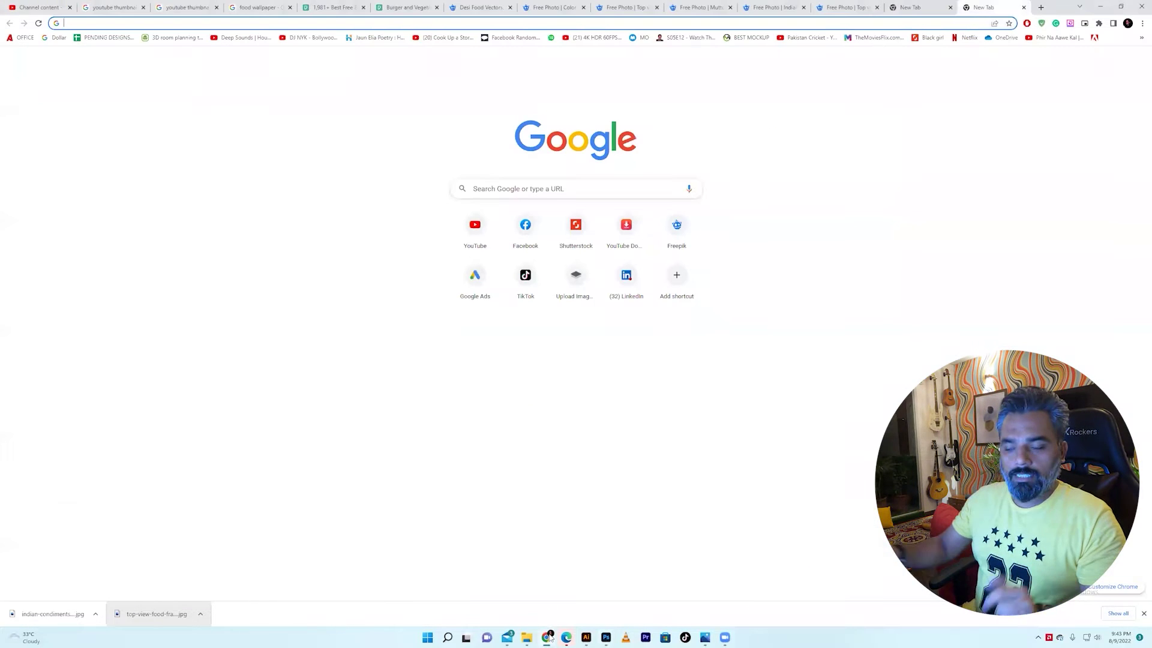
text(food GF)
text(ONTS)
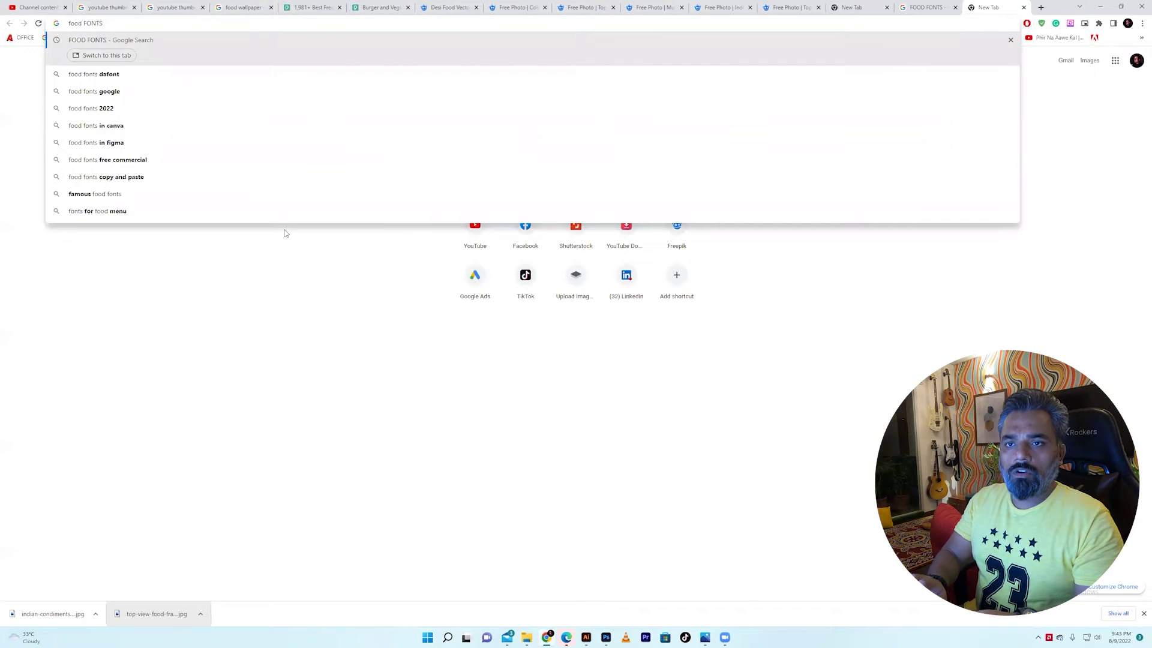
key(Return)
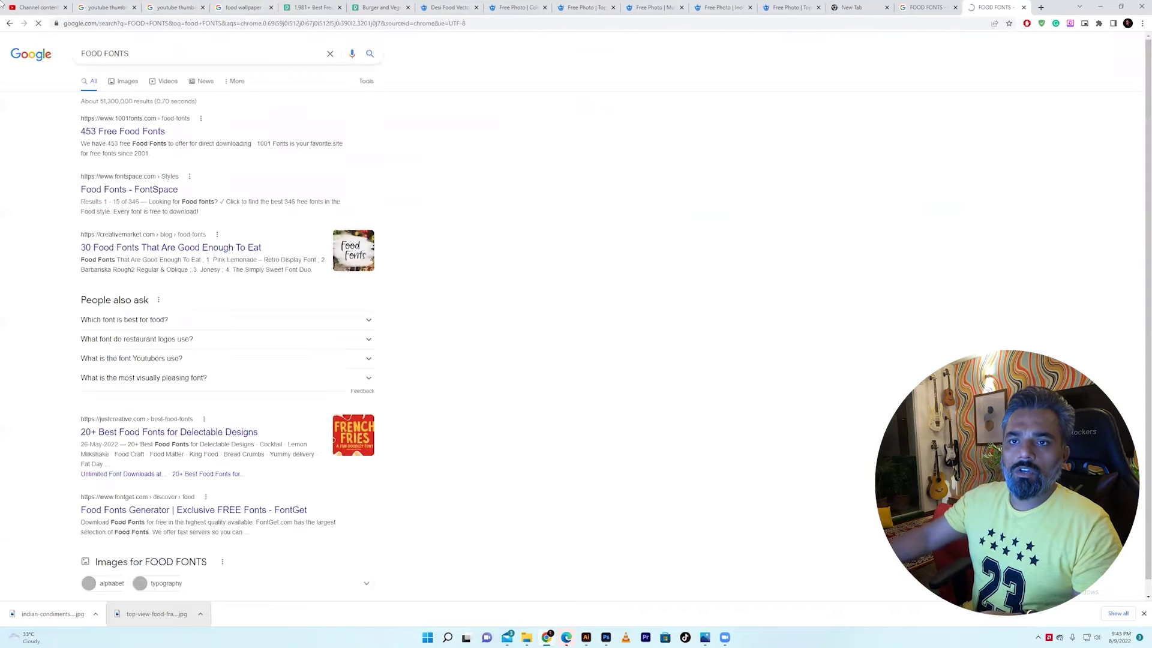
Step: Open the 1001 Fonts food fonts list separately, browse through to page 2, and download the Shrikhand font
right_click(137, 140)
click(147, 142)
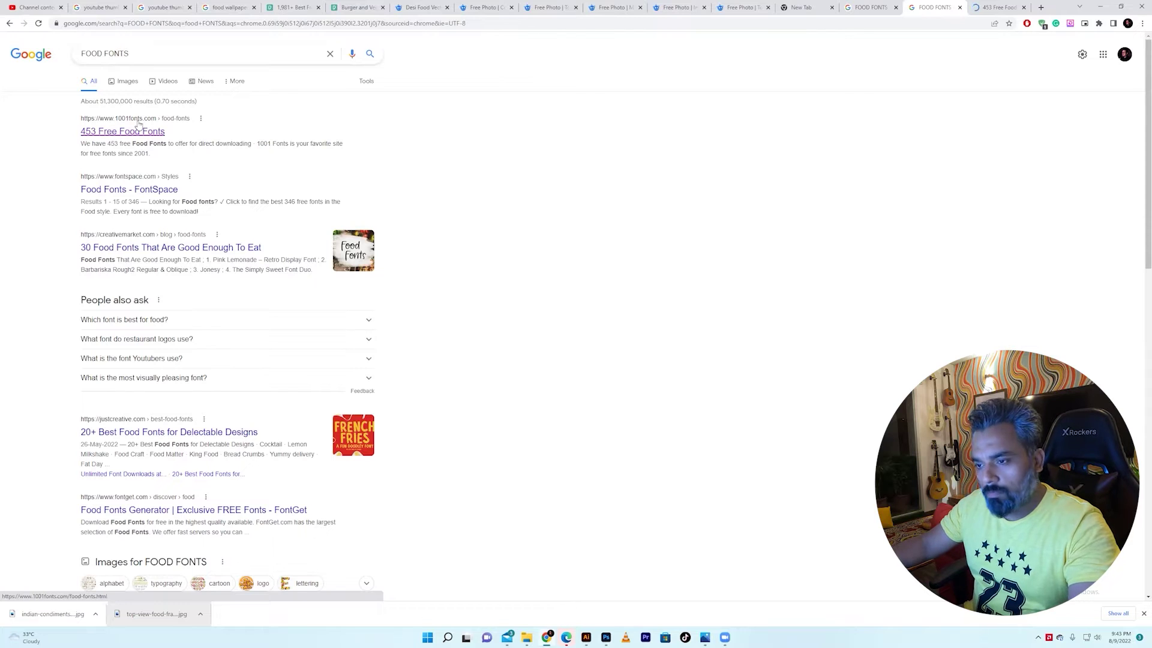
key(ctrl+Tab)
scroll(213, 267, down, 2)
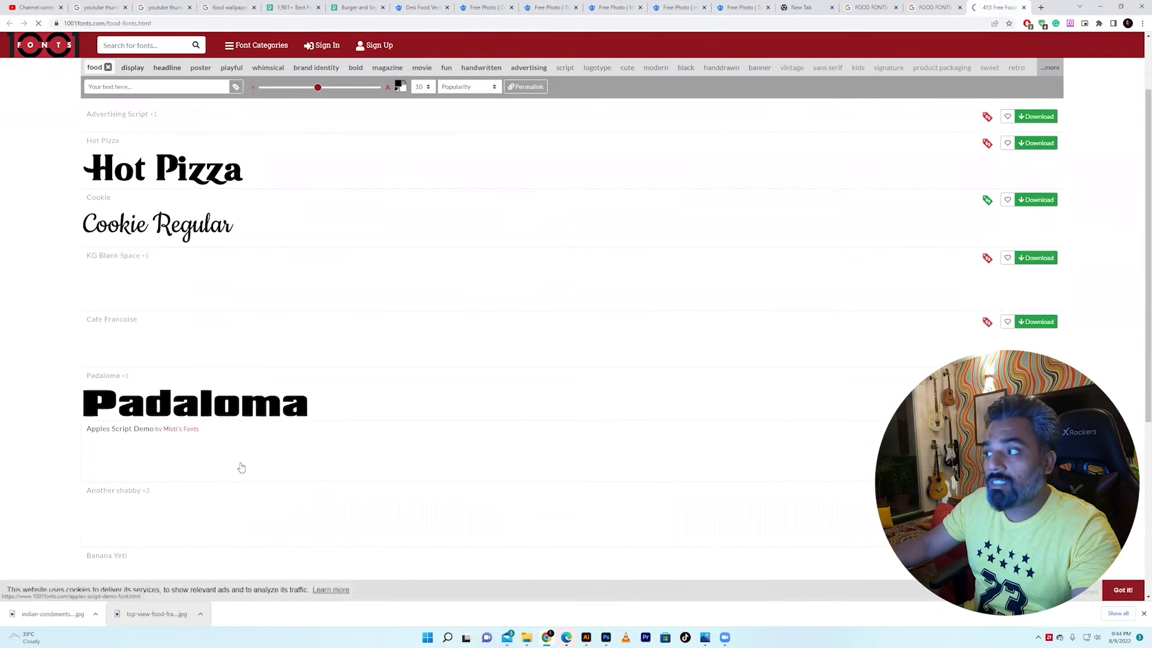
scroll(362, 340, down, 5)
click(543, 391)
scroll(484, 357, down, 2)
scroll(485, 357, down, 3)
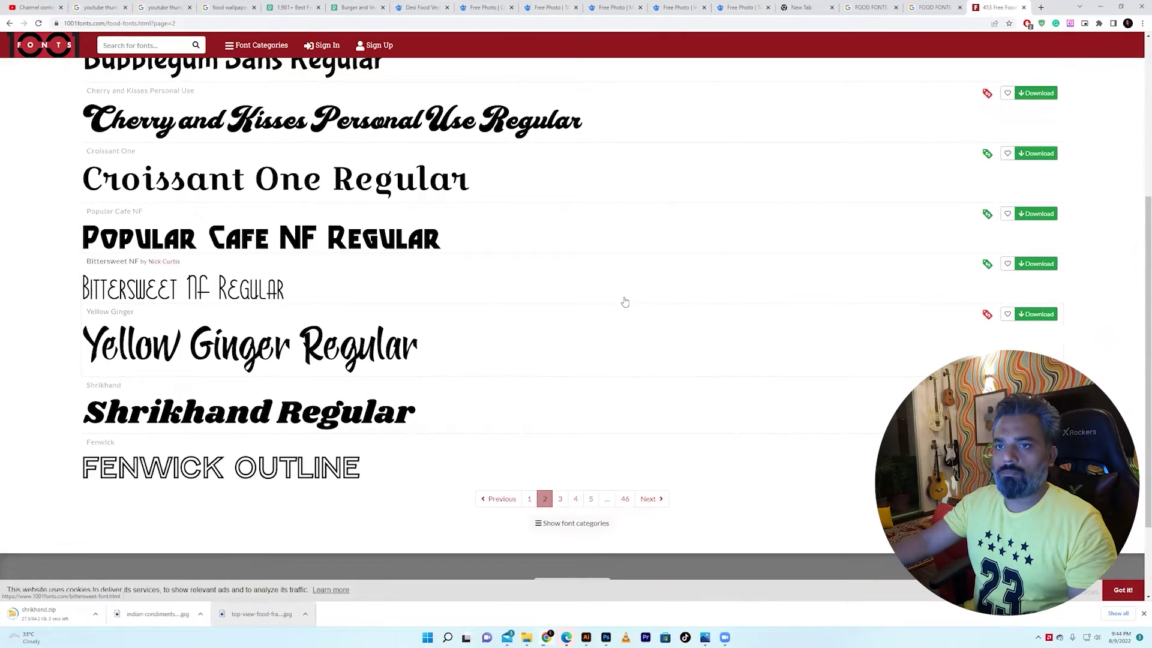
Step: Browse page 3 of the food fonts list, download the DS Chocolade font, and look through page 4
key(Right)
scroll(237, 167, down, 4)
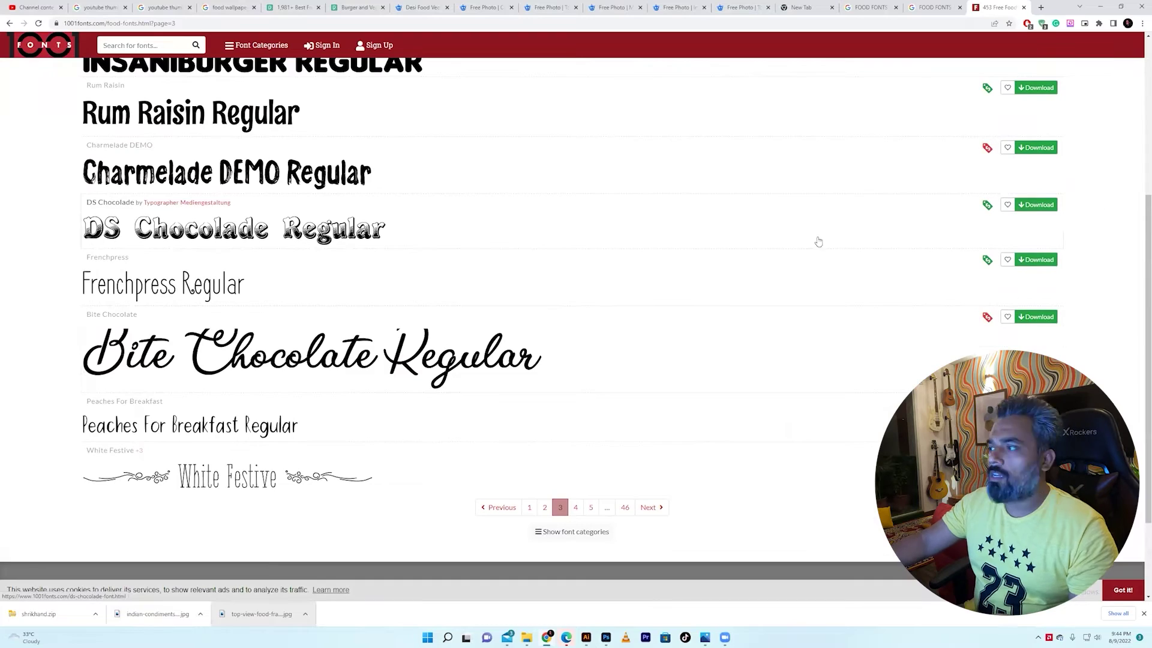
click(1036, 204)
scroll(1036, 204, down, 1)
click(575, 420)
click(574, 418)
scroll(539, 300, down, 5)
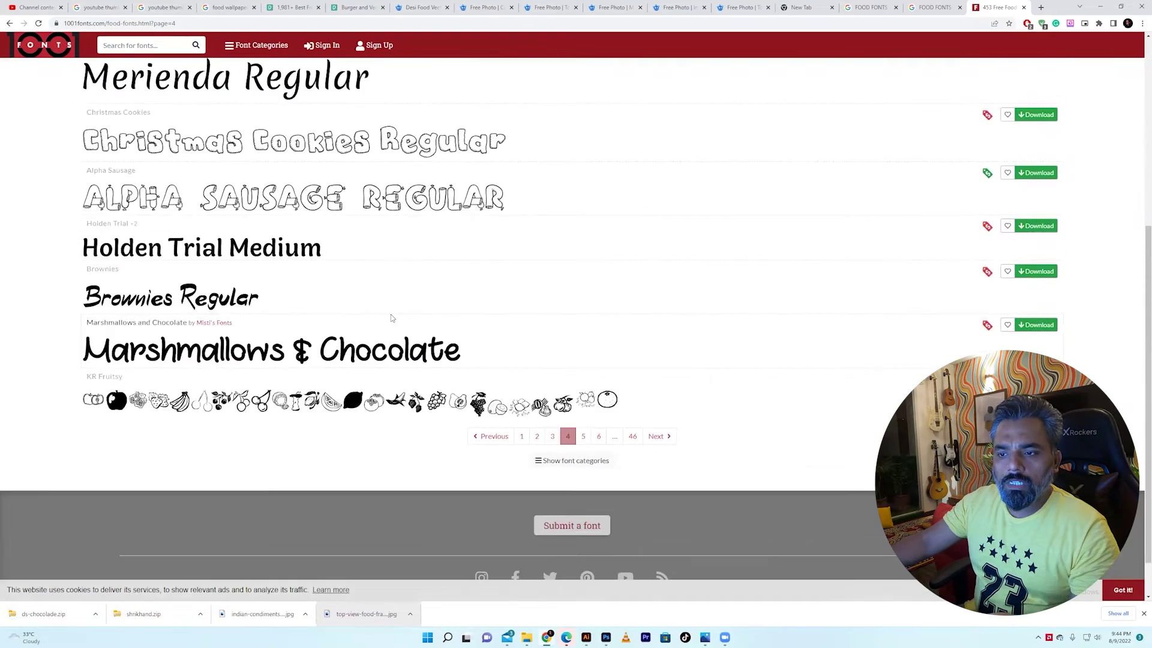
Step: Download the Lovtony and Breakfast demo fonts from page 5 of the food fonts list and continue to page 6
key(Right)
scroll(107, 146, down, 1)
click(1036, 112)
scroll(1036, 180, down, 4)
click(1036, 260)
click(594, 487)
scroll(593, 490, down, 5)
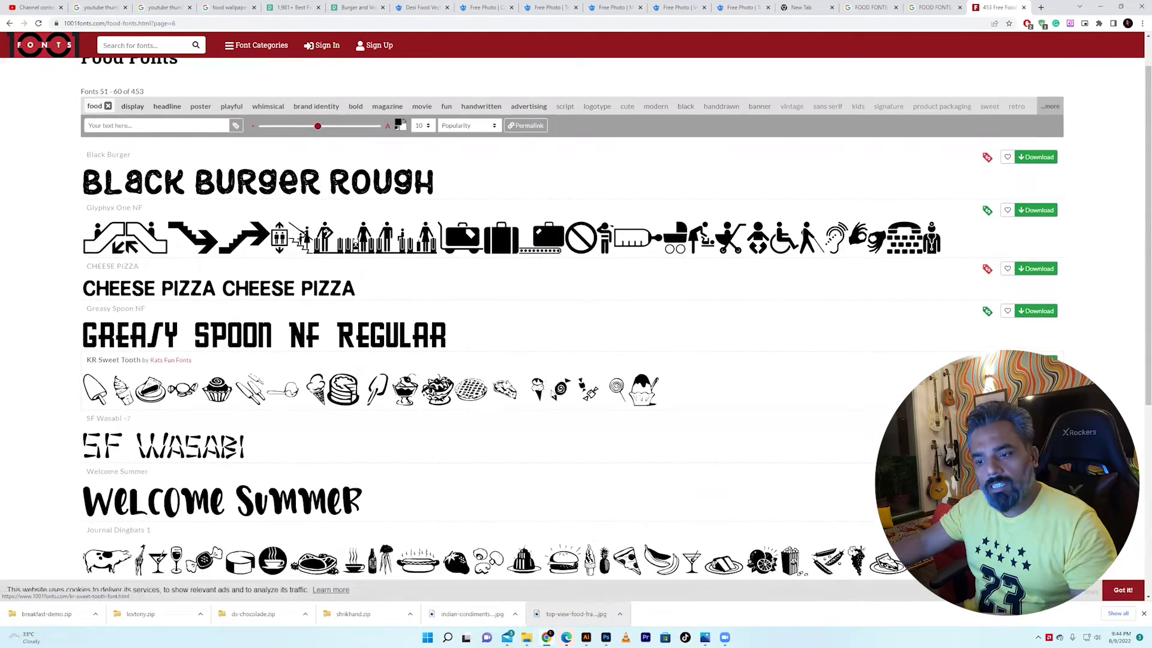
Step: Continue to page 7 of the food fonts list and download the Snubnose, Baguette, Swingdevil and Legwork demo fonts
click(597, 475)
scroll(588, 288, down, 2)
click(1036, 283)
click(24, 23)
click(1036, 202)
click(1036, 273)
scroll(1036, 180, down, 4)
click(1036, 162)
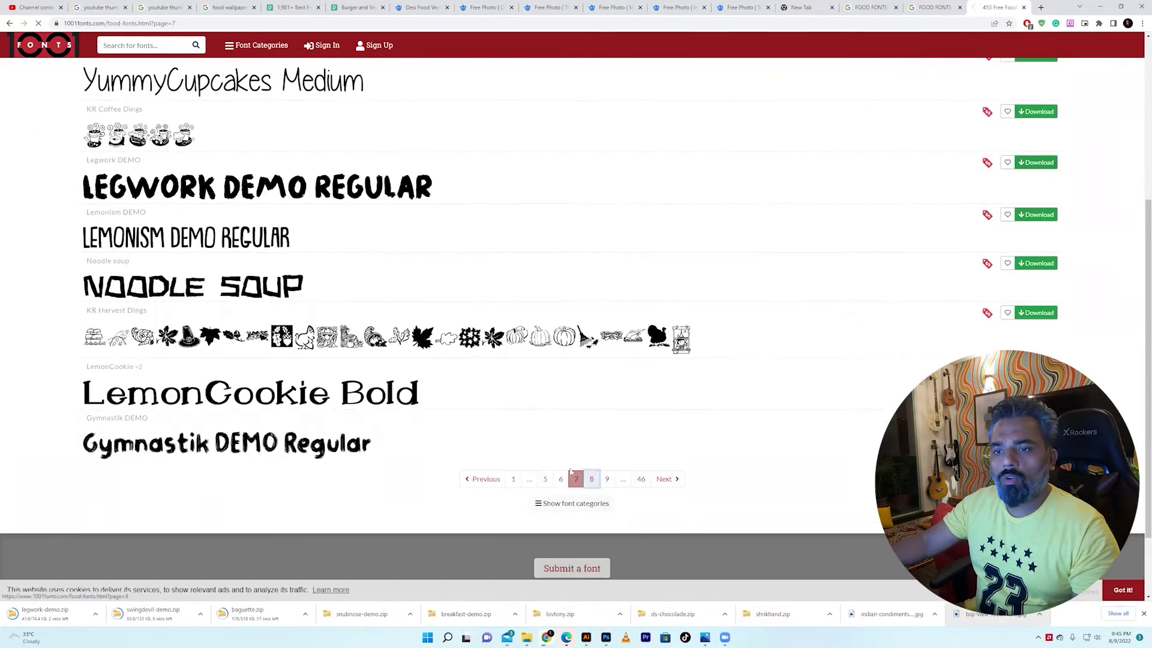
Step: Look through pages 8 and 9 of the food fonts list for more title font candidates
click(592, 478)
scroll(18, 409, down, 2)
scroll(18, 410, down, 4)
click(589, 478)
scroll(580, 481, down, 2)
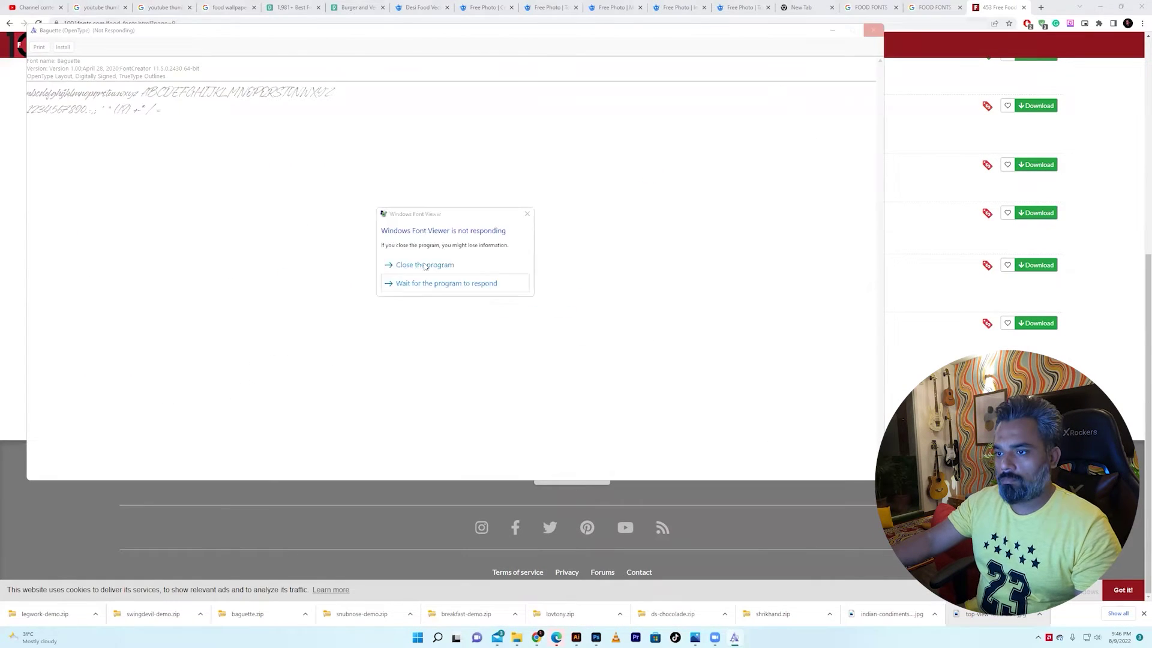
Step: Close the unresponsive Baguette font viewer and open the downloaded legwork-demo.zip archive
click(424, 266)
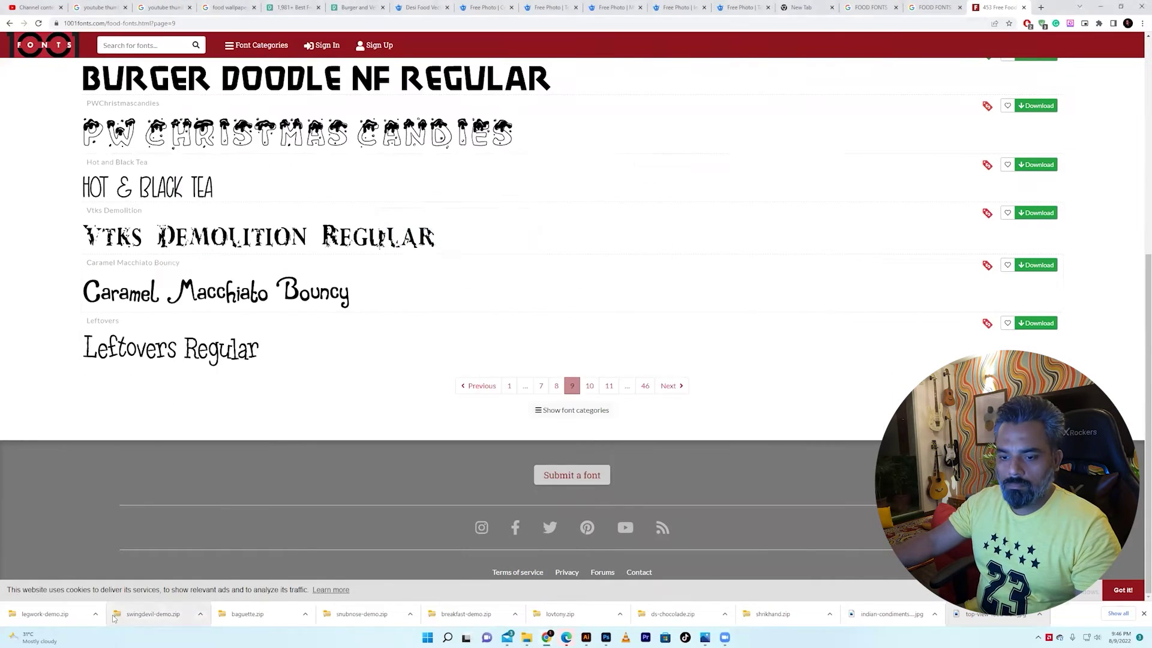
click(64, 615)
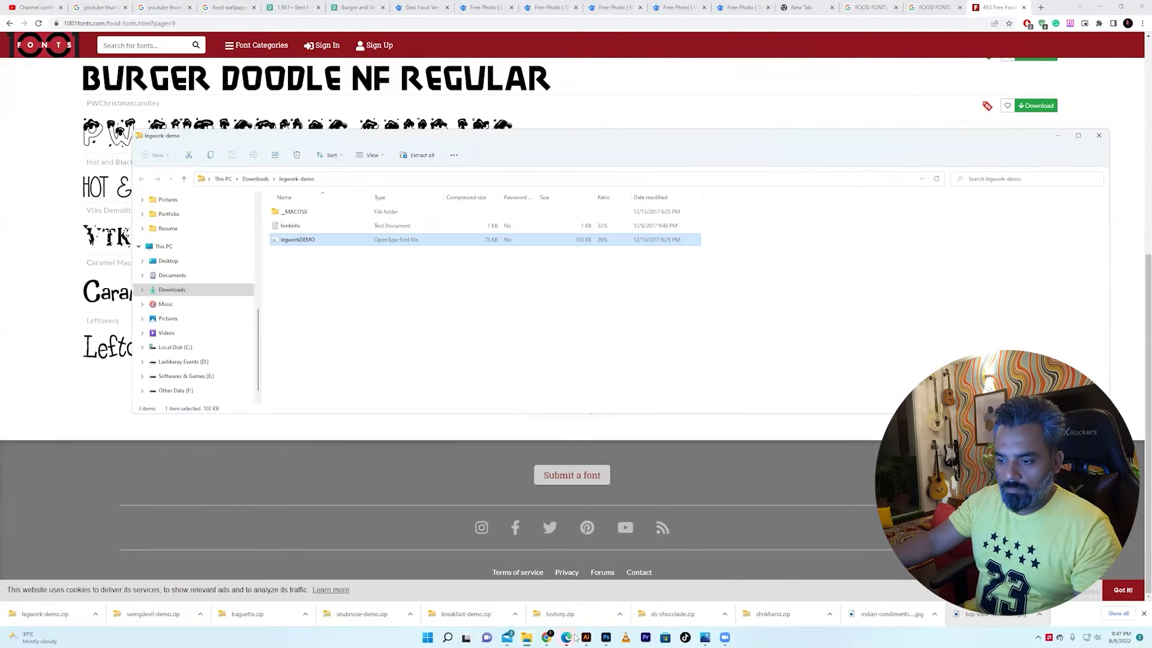
Step: Switch to Photoshop and set the four title text layers to the Snubnose DEMO font in white
click(606, 637)
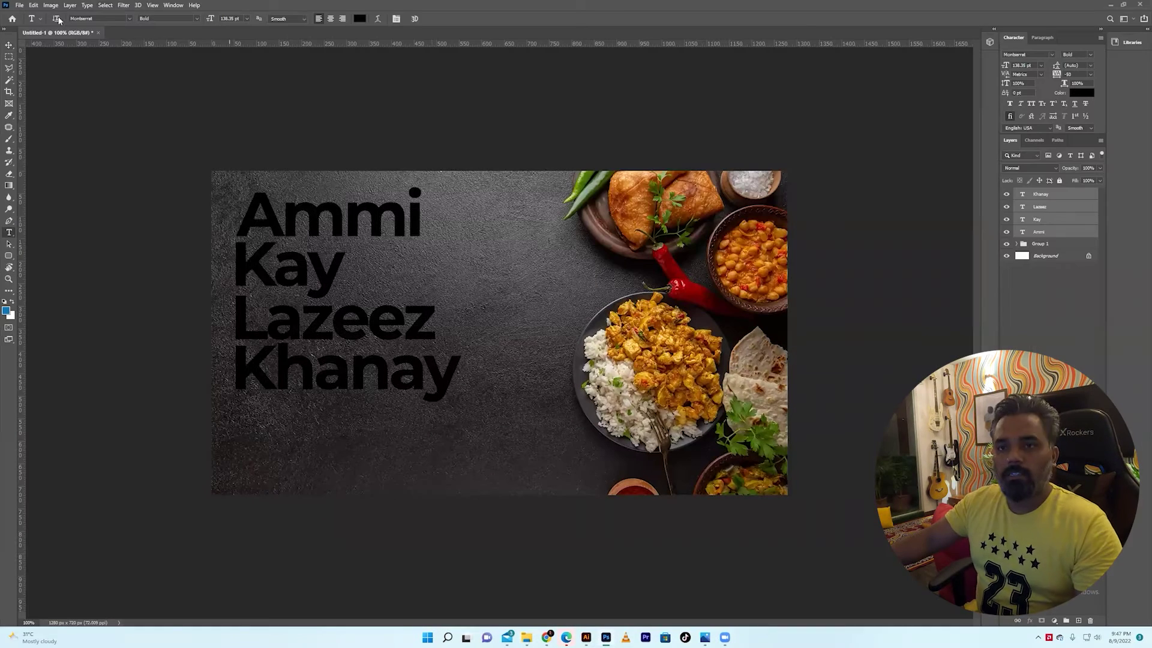
click(110, 18)
text(snub)
key(Return)
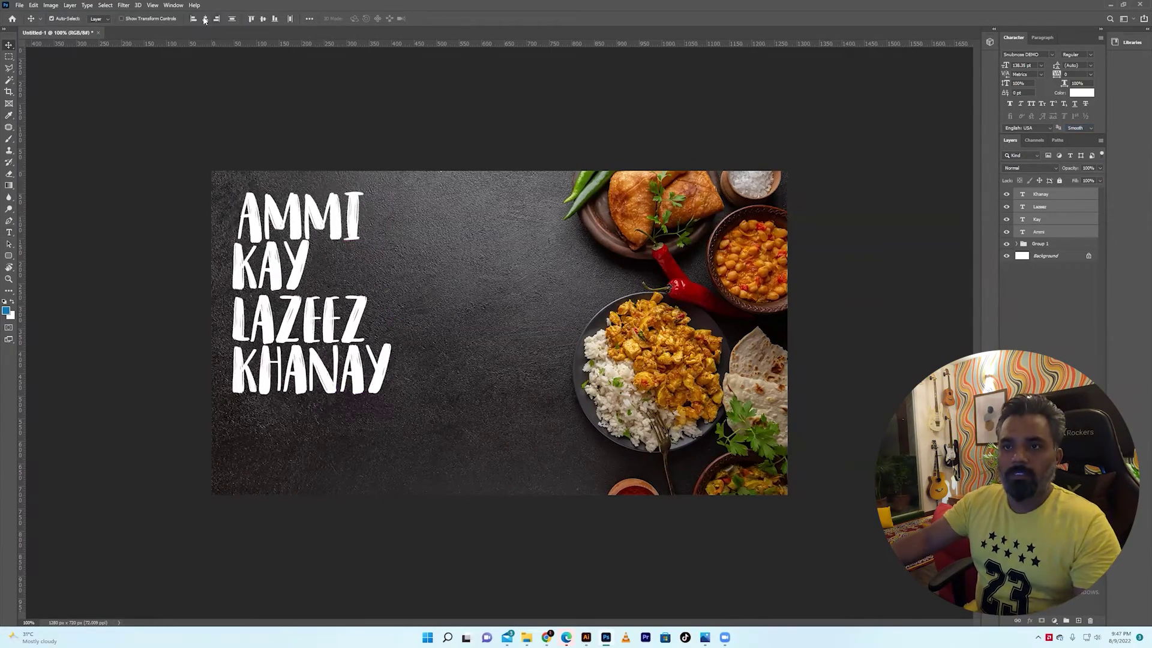
Step: Align the four title text layers to their left edges and shift them slightly to the right
click(194, 19)
drag(316, 324, 323, 323)
click(380, 245)
Step: Duplicate the four title text layers, place the copies beside the originals, and set their font to Swingdevil DEMO
click(1054, 231)
shift+click(1054, 194)
key(ctrl+j)
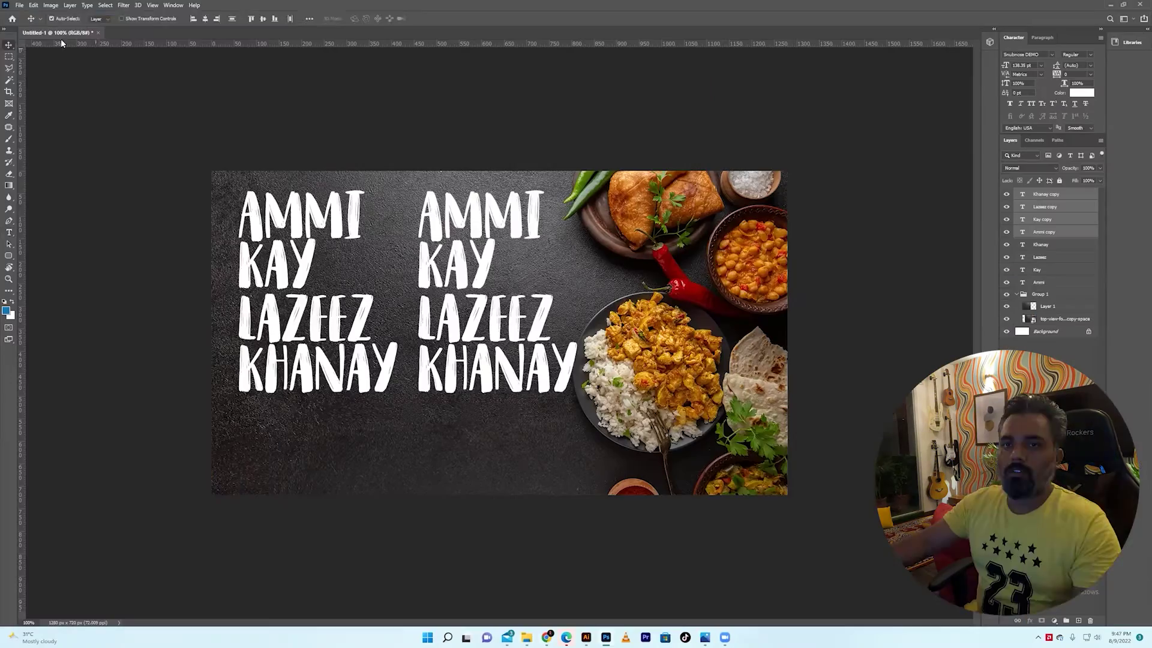
key(t)
click(96, 19)
click(130, 18)
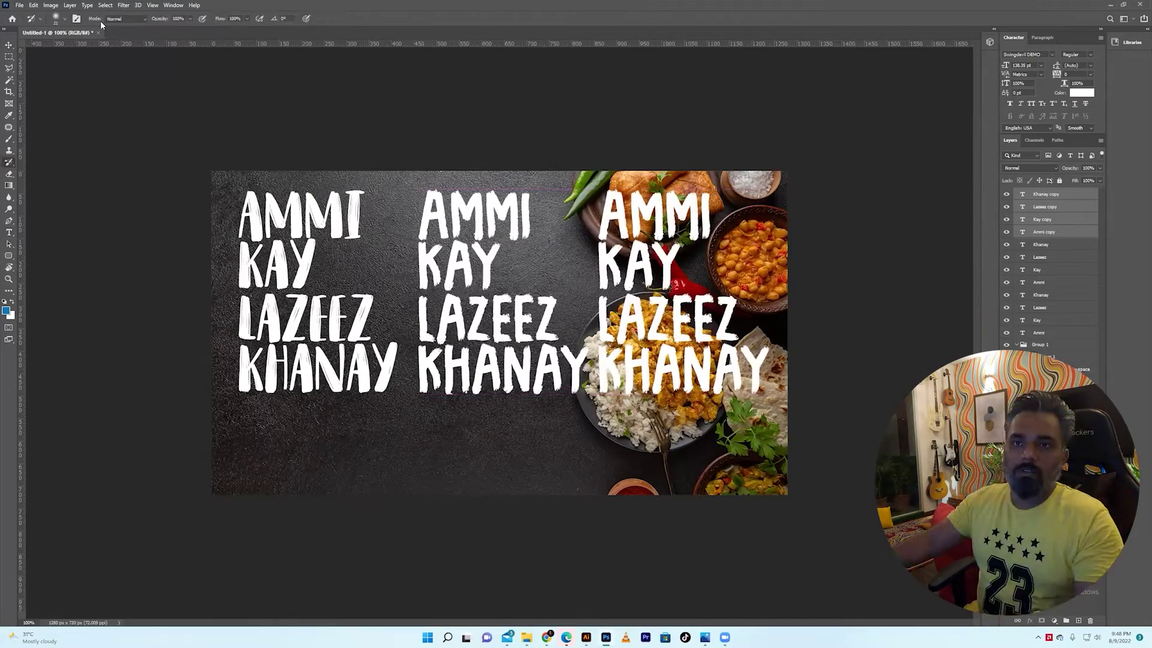
Step: Set the font of the third set of title text layers to Legwork DEMO
text(legw)
click(113, 45)
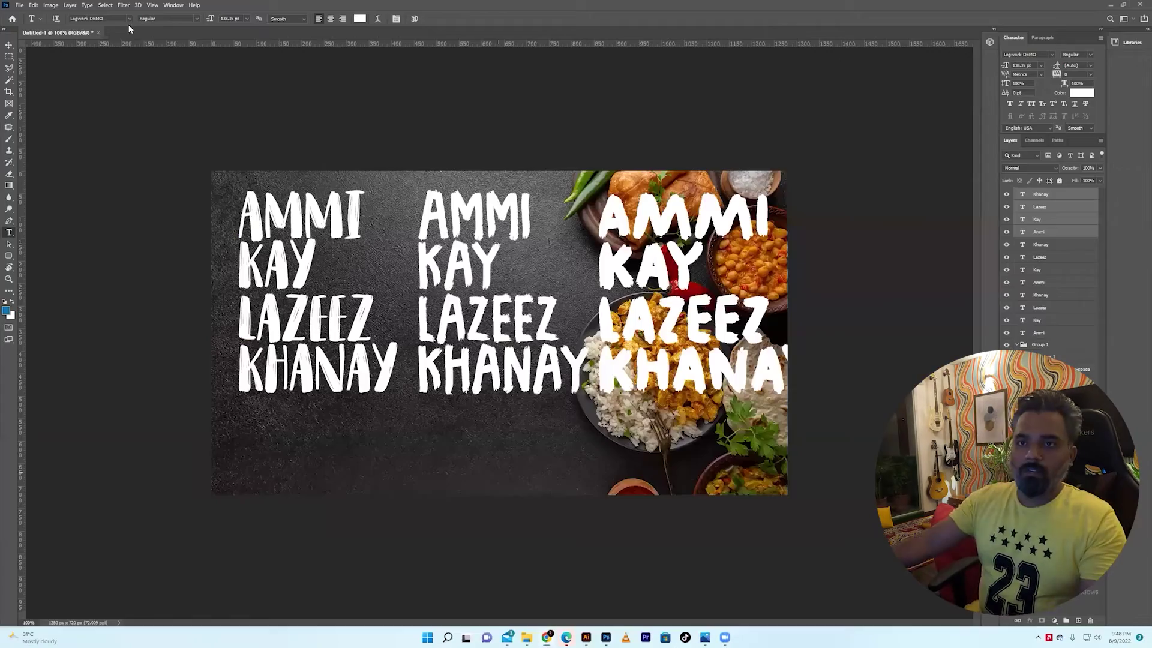
click(118, 17)
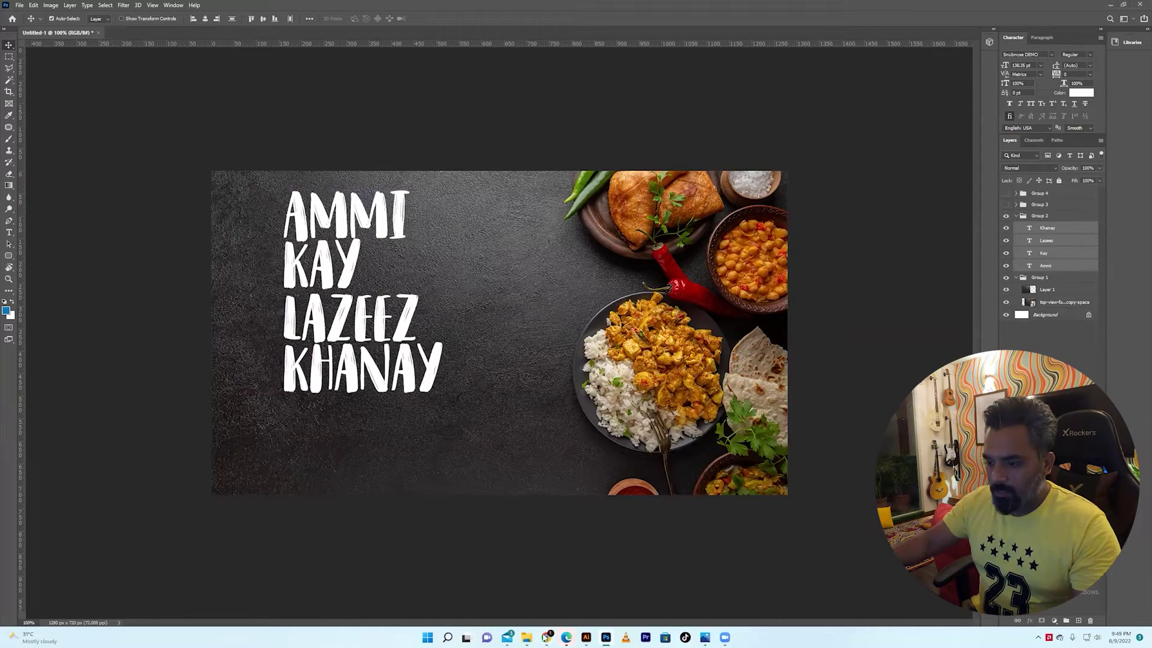
Step: Switch to Chrome and open freepik.com in the empty browser page
key(alt+Tab)
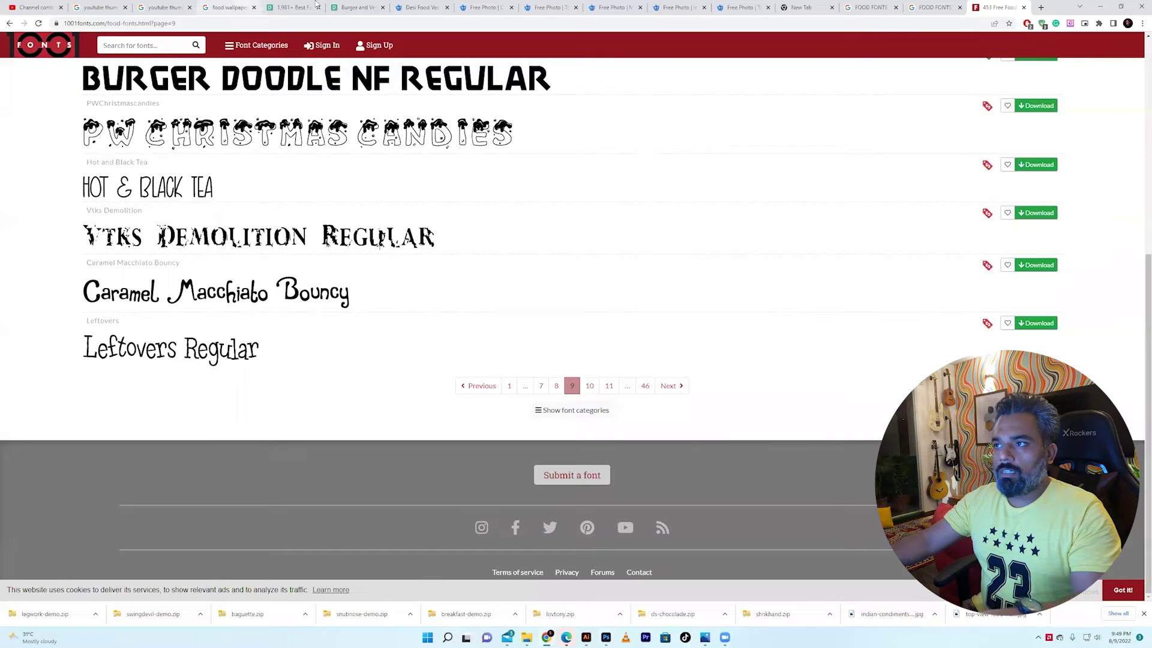
click(817, 7)
click(815, 24)
text(freepik.com)
key(Return)
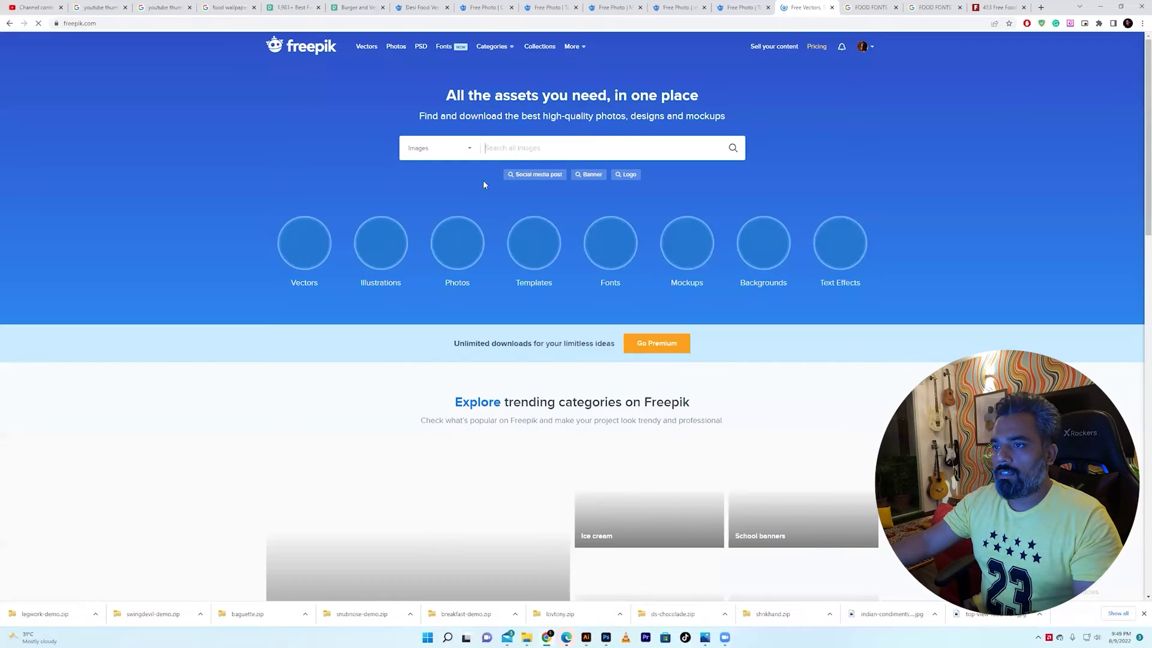
Step: Search Freepik for "women" with the results limited to free vectors
click(509, 150)
text(wo)
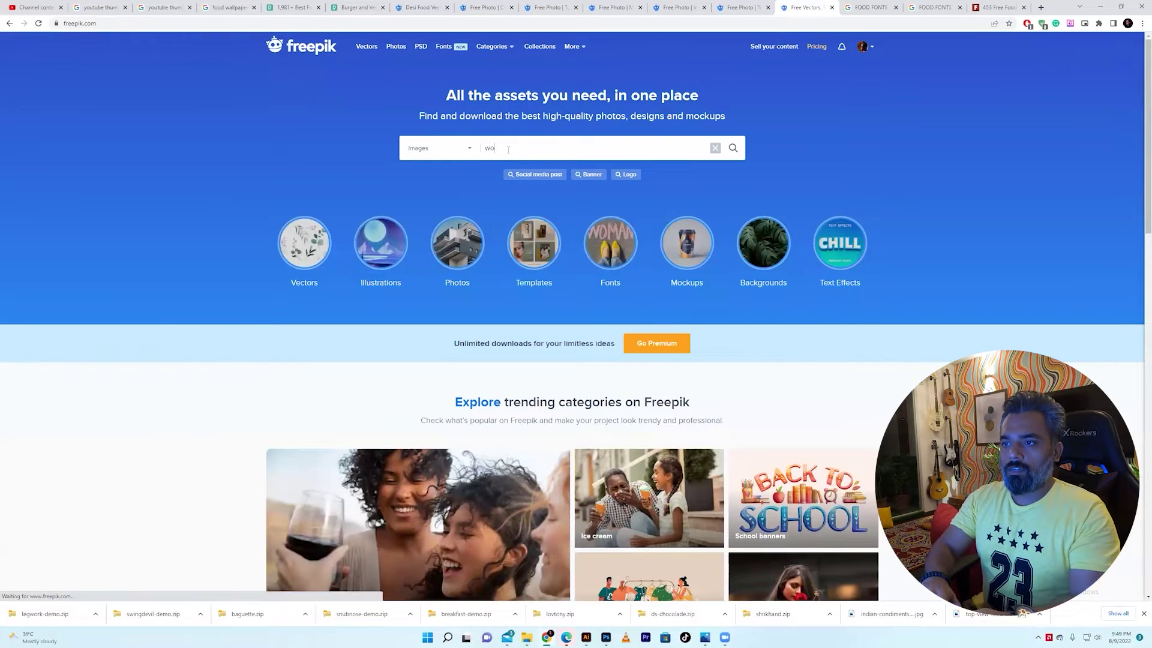
text(men)
click(440, 148)
click(410, 205)
click(413, 237)
click(733, 148)
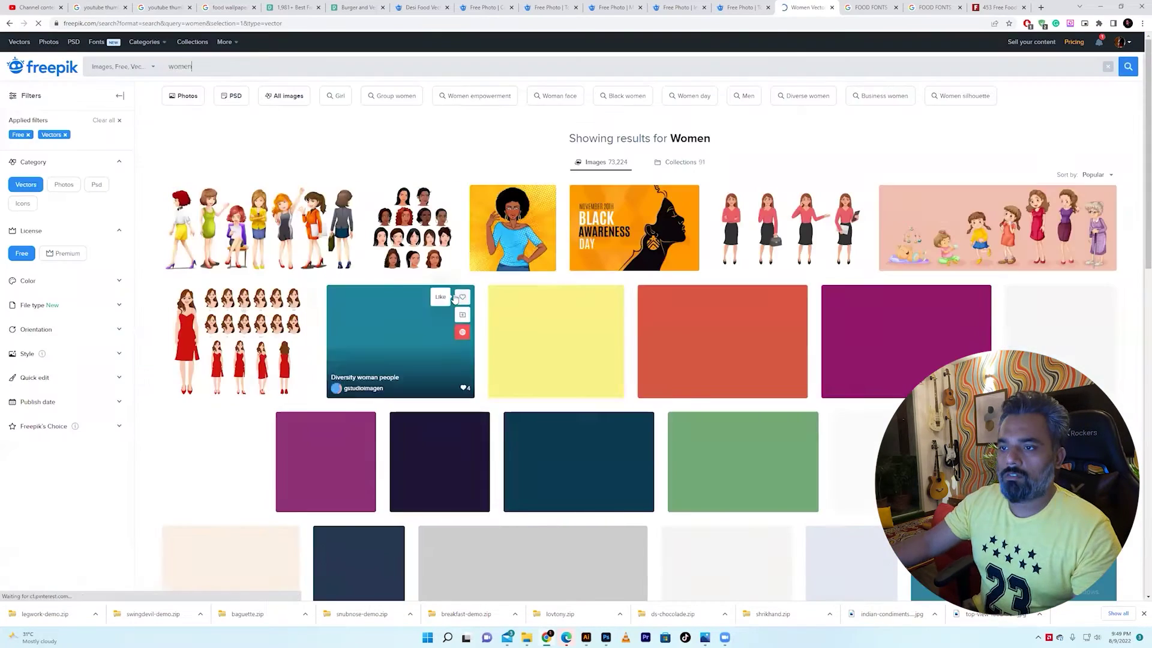
Step: Change the Freepik search to "mother" and browse the free vector results through page 4 for a suitable mother character
scroll(420, 336, down, 10)
double_click(235, 47)
scroll(391, 199, down, 12)
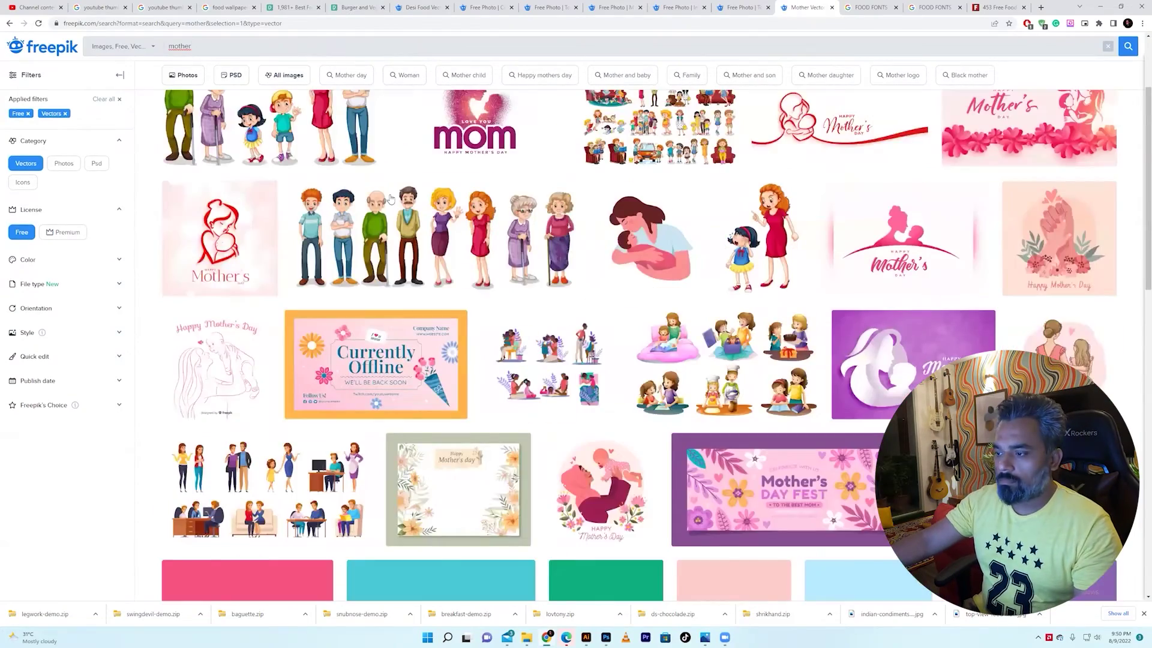
click(640, 560)
scroll(636, 480, down, 10)
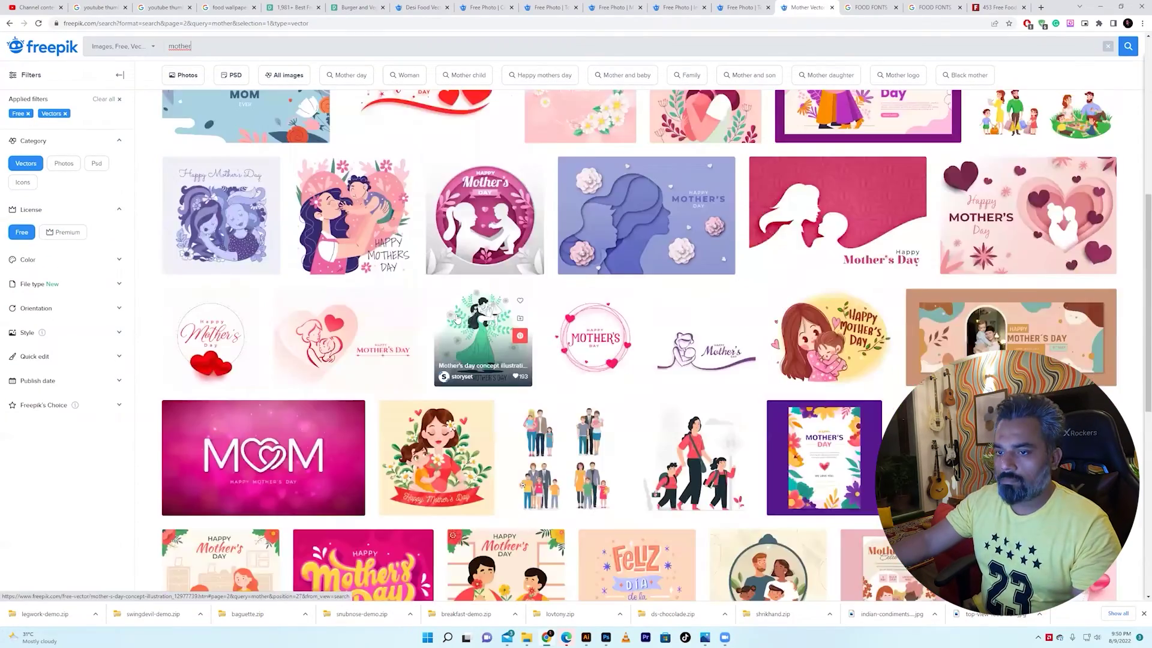
click(685, 496)
scroll(610, 465, down, 10)
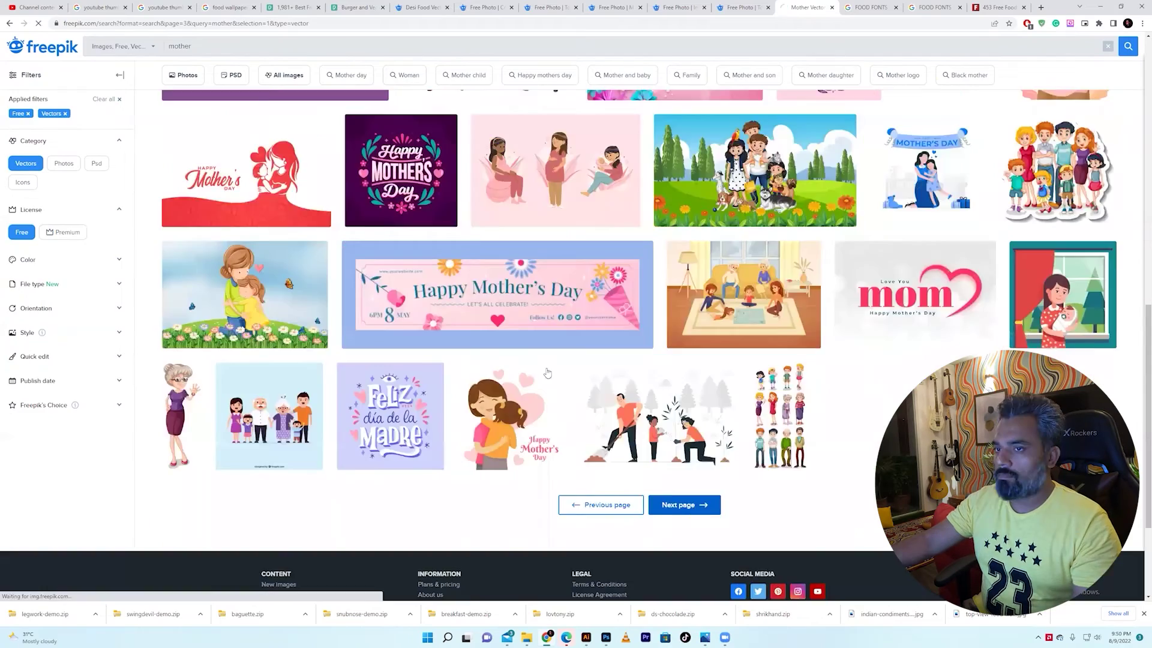
click(690, 506)
scroll(523, 375, down, 10)
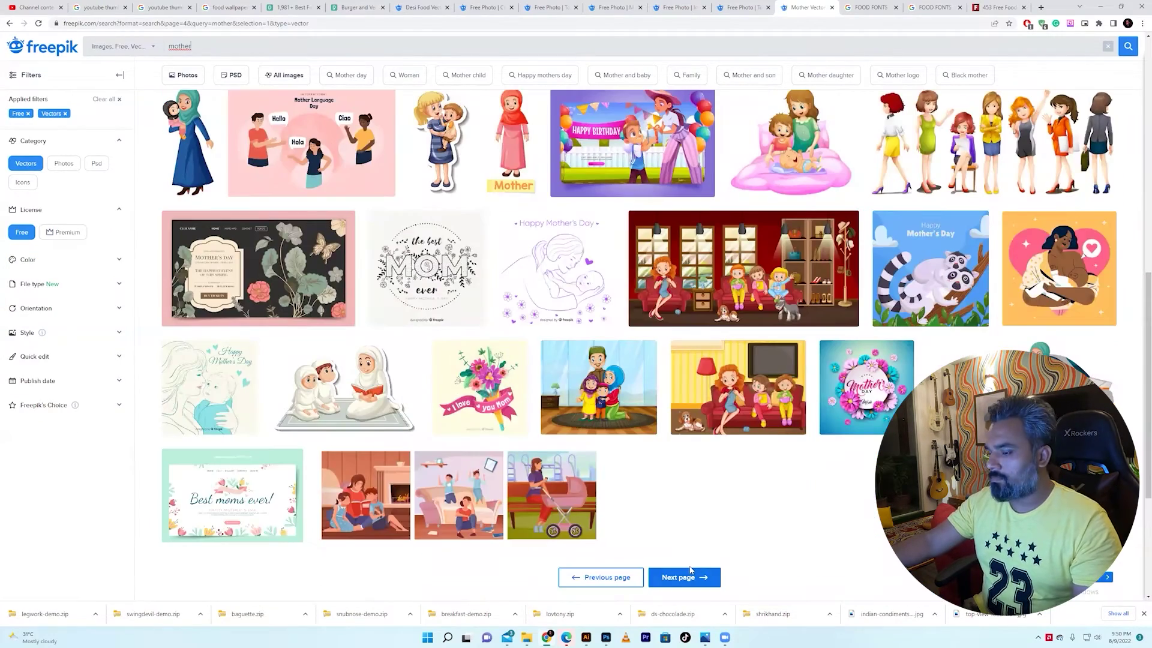
Step: Open the "Arabian family on holiday" vector with its download options, and open the related family illustration with grandparents separately
click(1014, 384)
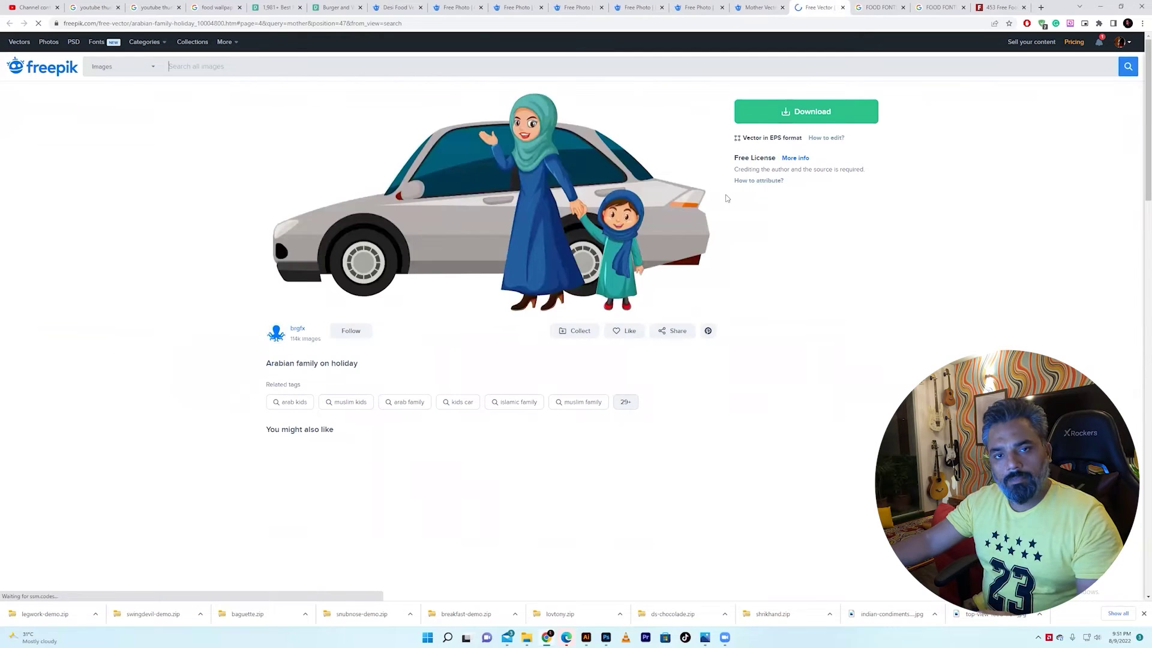
click(807, 115)
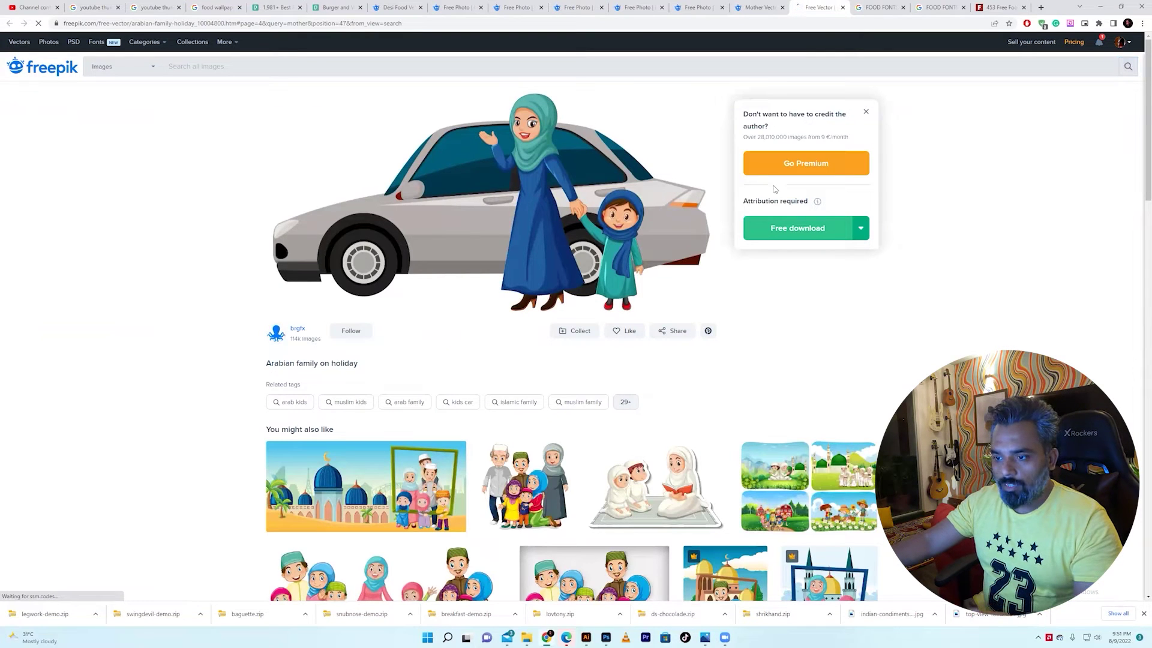
scroll(787, 310, down, 2)
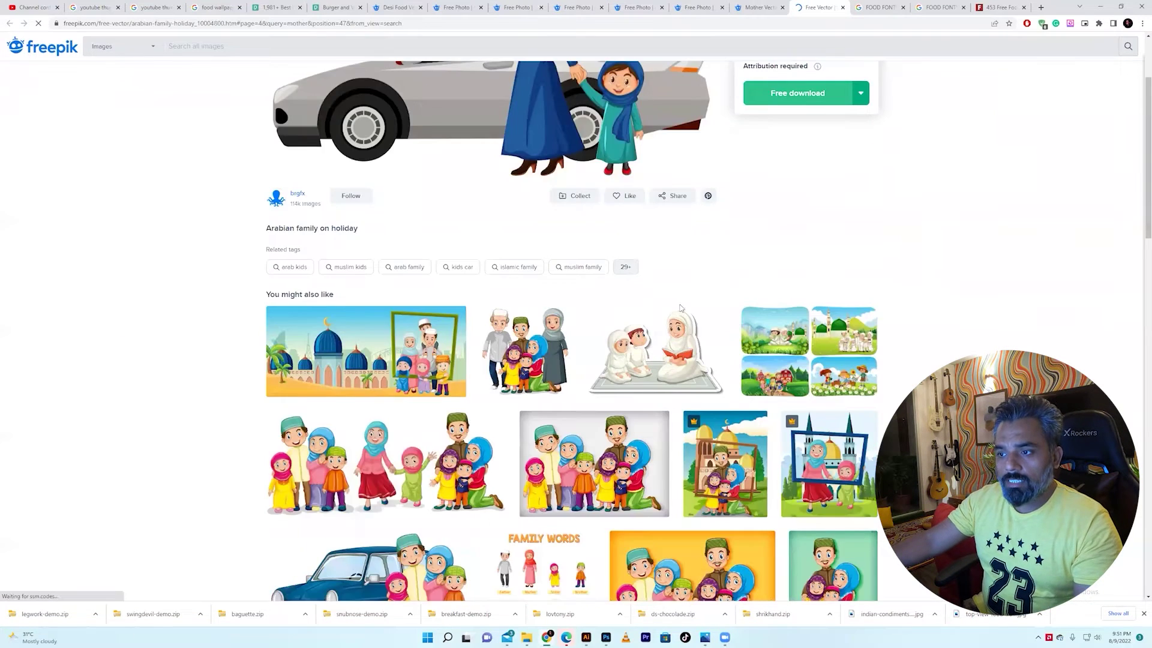
middle_click(547, 348)
scroll(792, 415, down, 3)
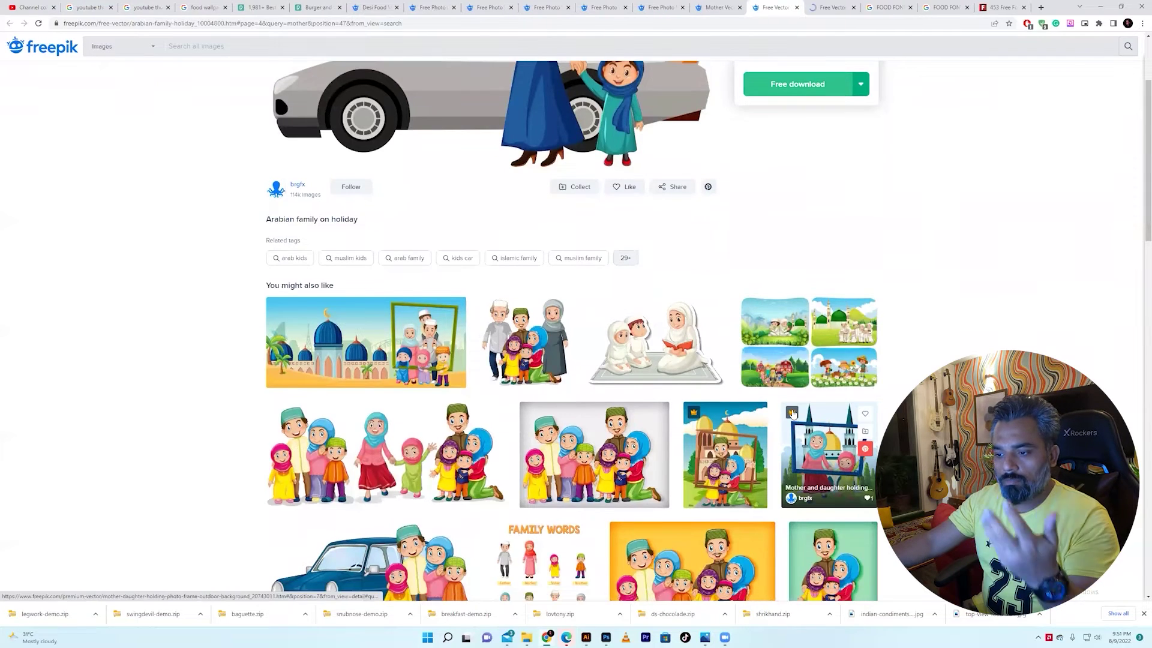
Step: Download the free "Happy muslim cartoon character" vector and open the EPS file from its zip archive in Illustrator
click(846, 8)
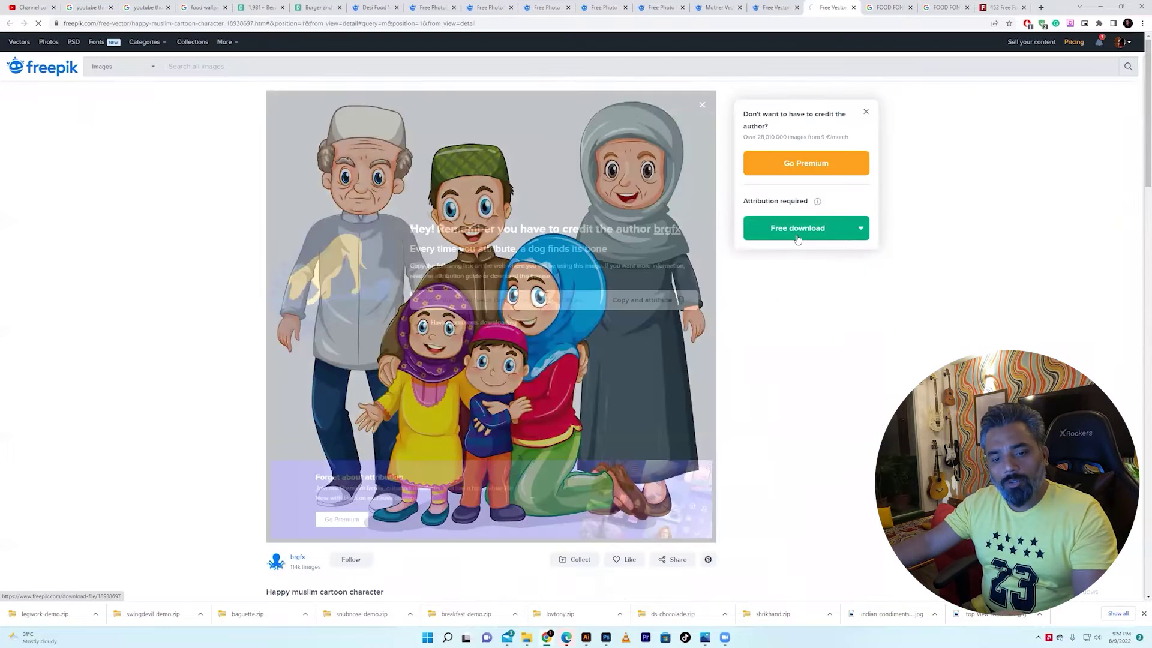
click(797, 231)
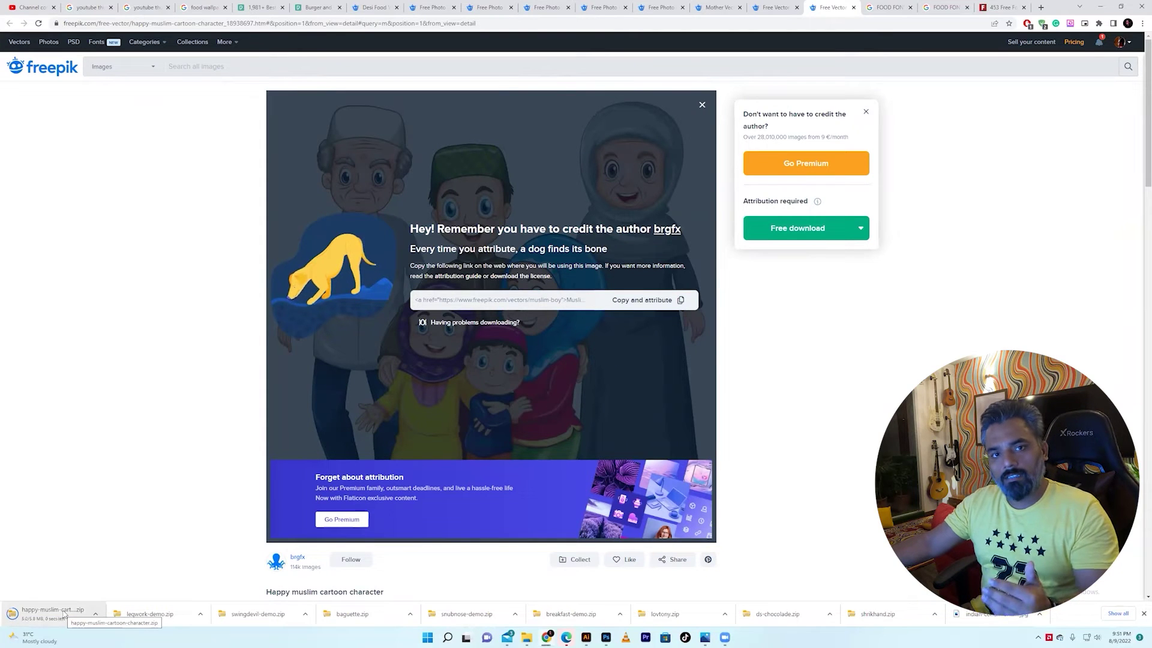
click(63, 615)
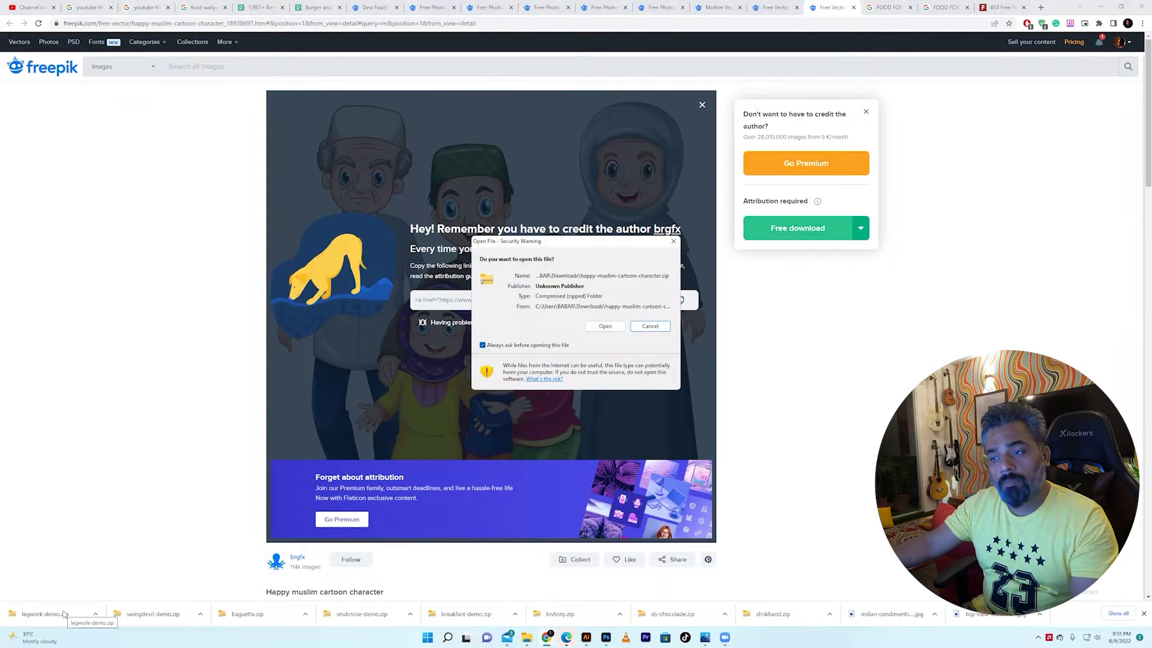
click(605, 326)
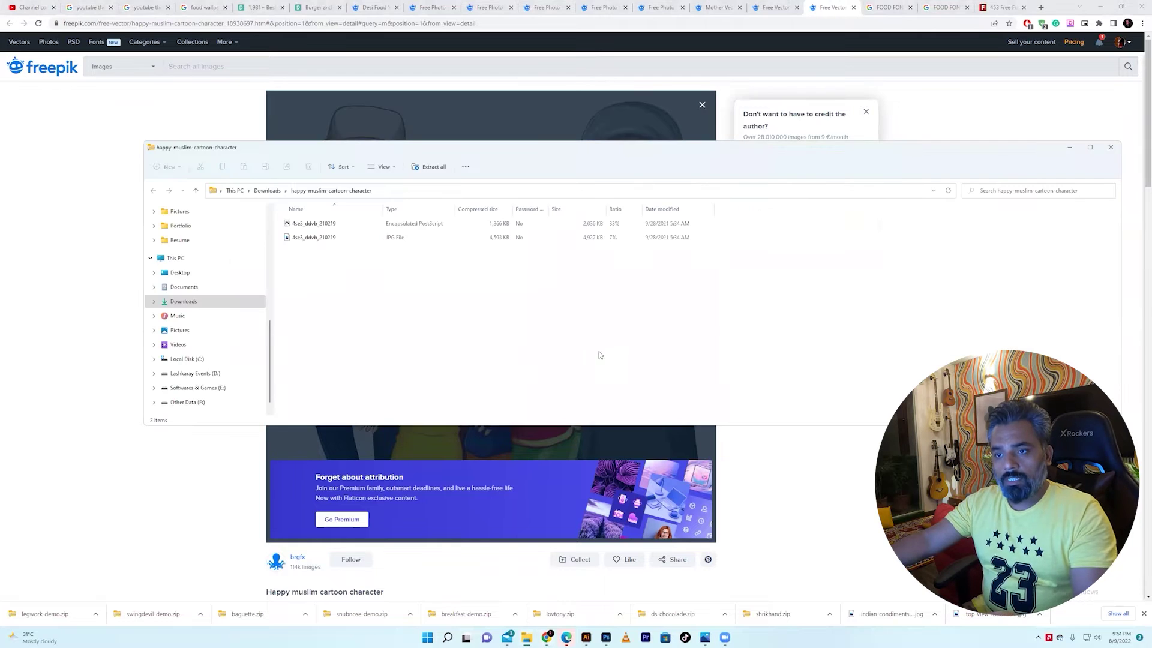
click(324, 225)
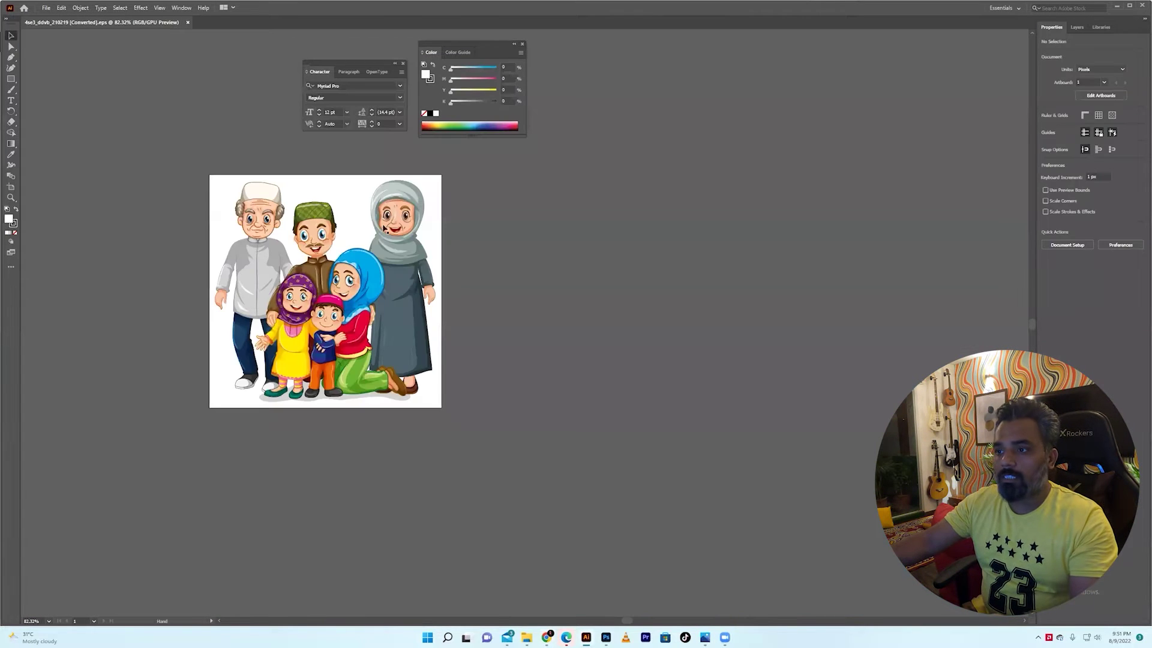
Step: Isolate the grandmother figure in the family artwork, move it off the artboard to the right, and select its whole group
double_click(384, 231)
drag(379, 240, 553, 252)
click(660, 464)
click(570, 336)
click(595, 348)
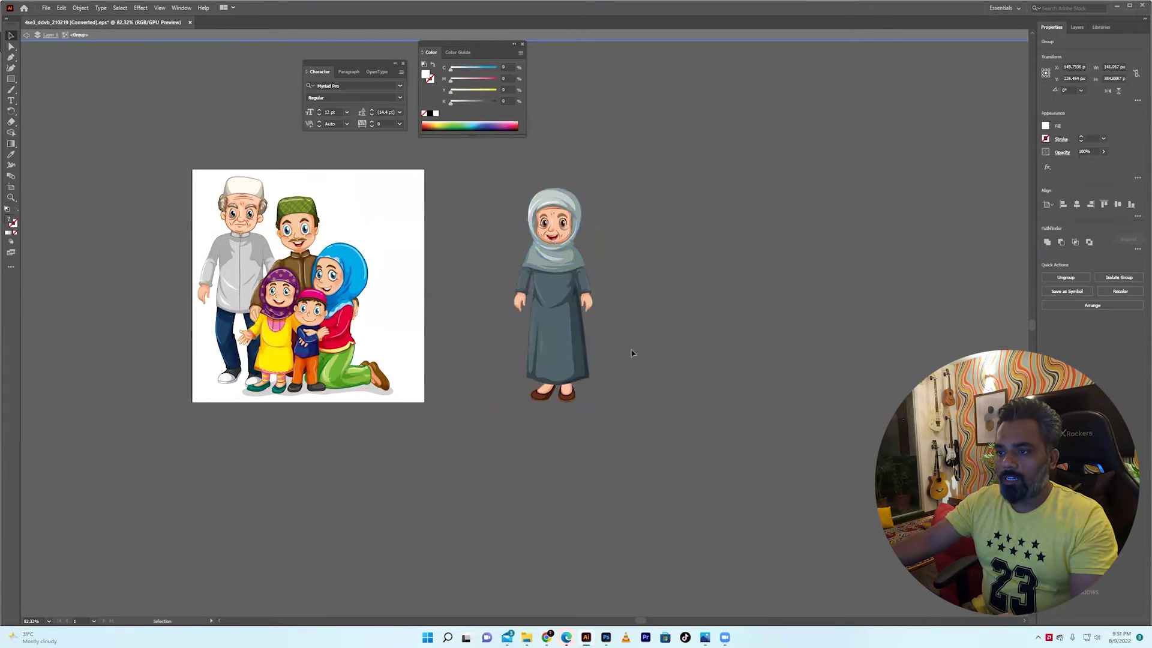
Step: Switch to Photoshop and paste the grandmother figure into the thumbnail as a vector smart object
key(alt+Tab)
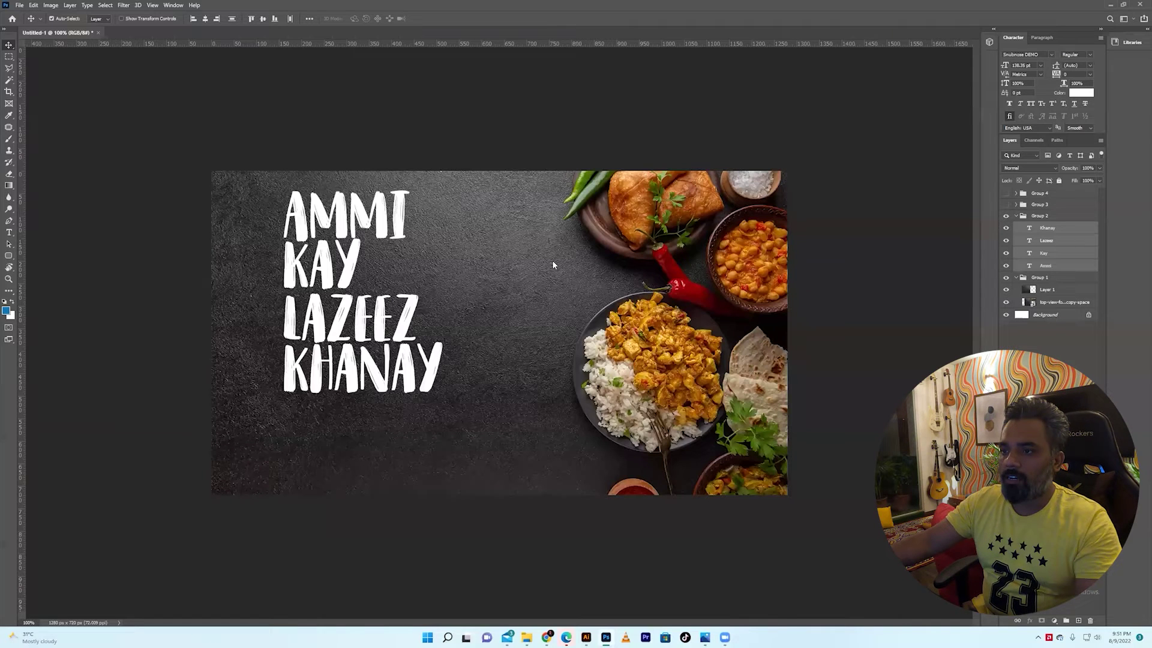
key(ctrl+v)
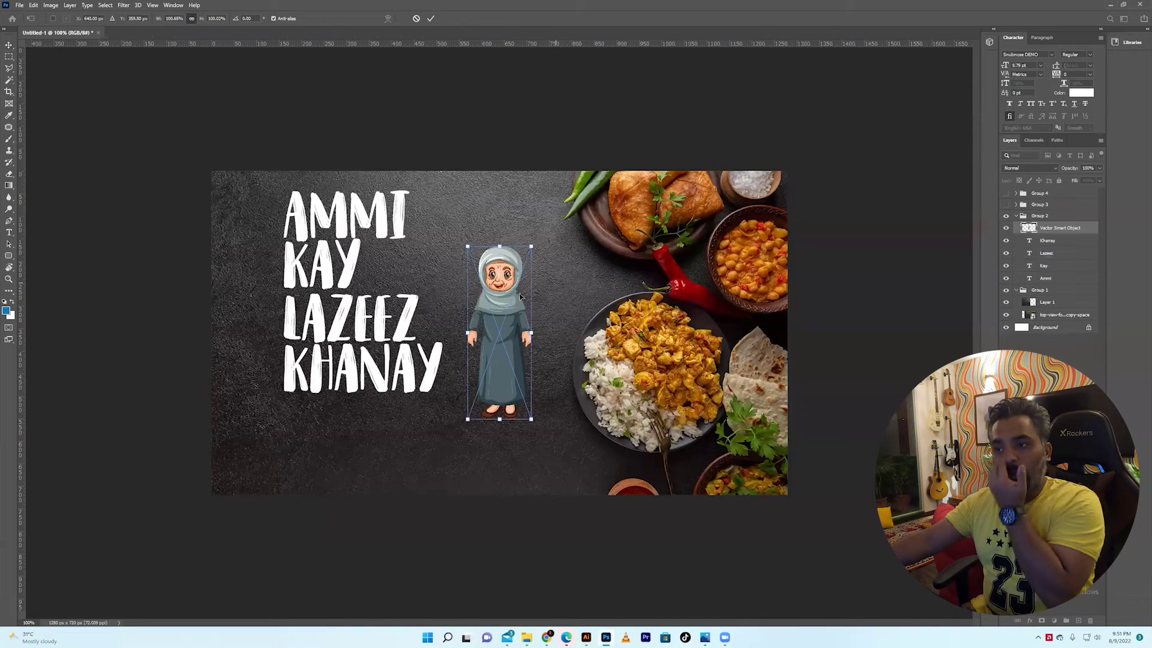
key(Return)
Step: Move the grandmother figure to the left of the title text and enlarge it to about the title's full height
drag(509, 292, 286, 237)
key(ctrl+t)
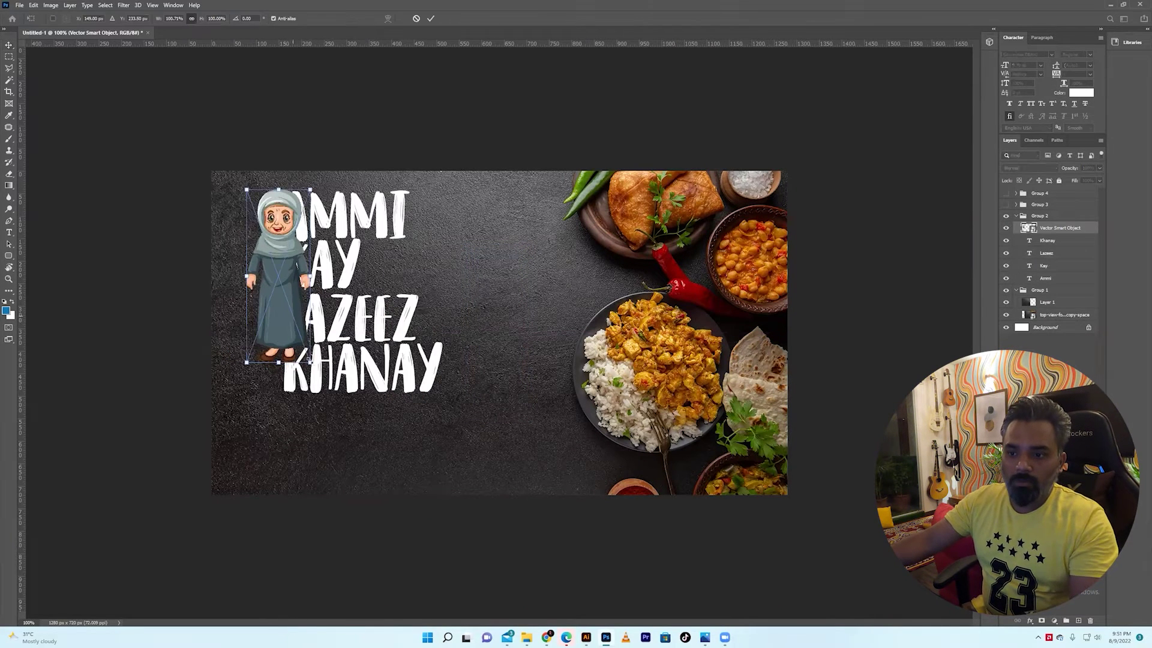
drag(310, 362, 322, 392)
drag(294, 350, 263, 350)
key(Return)
click(354, 203)
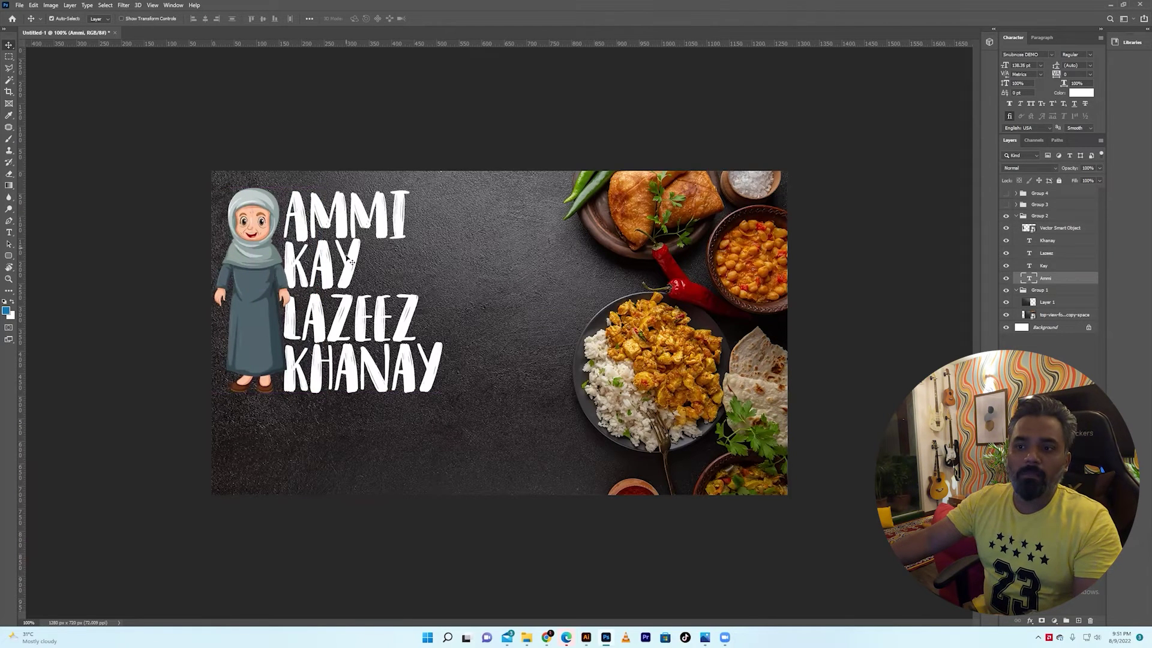
Step: Shift the four title words and the grandmother figure slightly to the right and enlarge them together by about a tenth
shift+click(348, 257)
shift+click(347, 320)
shift+click(344, 362)
drag(328, 323, 346, 322)
shift+click(254, 256)
mouse_move(254, 256)
mouse_down()
mouse_move(282, 256)
mouse_move(271, 257)
mouse_up()
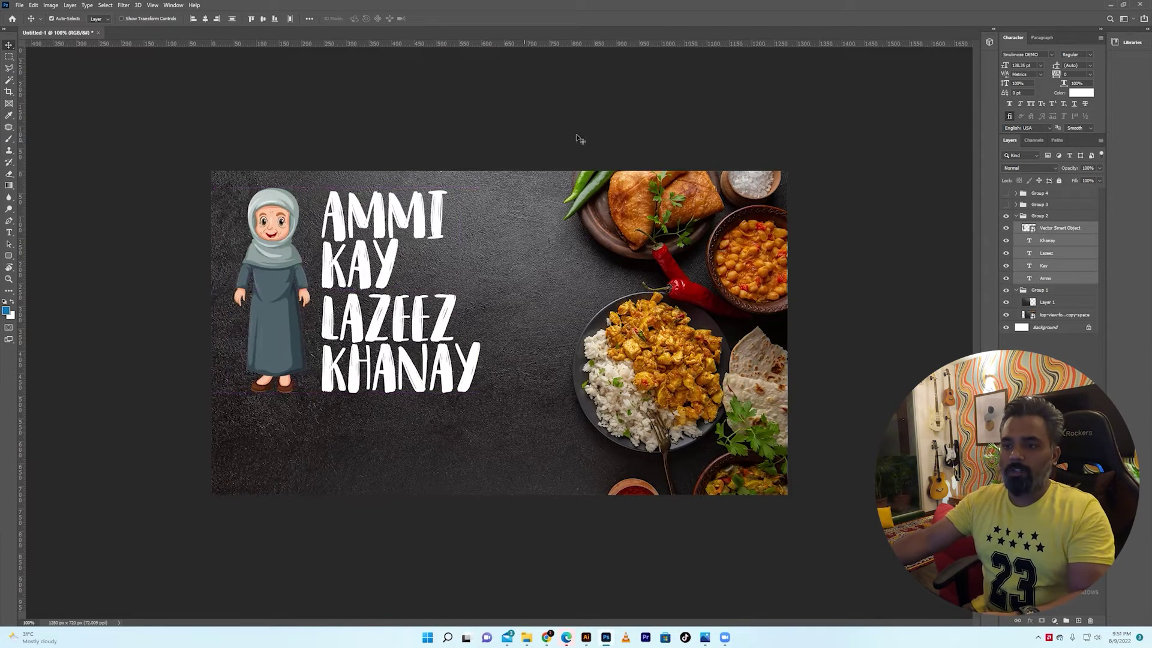
key(ctrl+t)
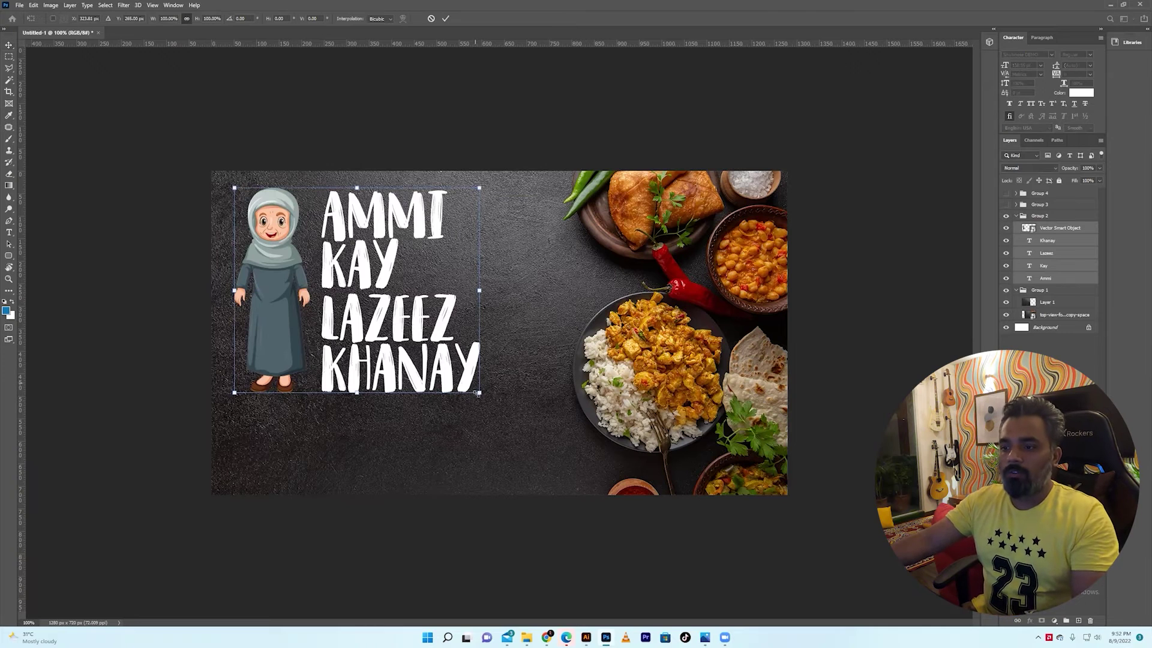
drag(574, 440, 513, 385)
key(Return)
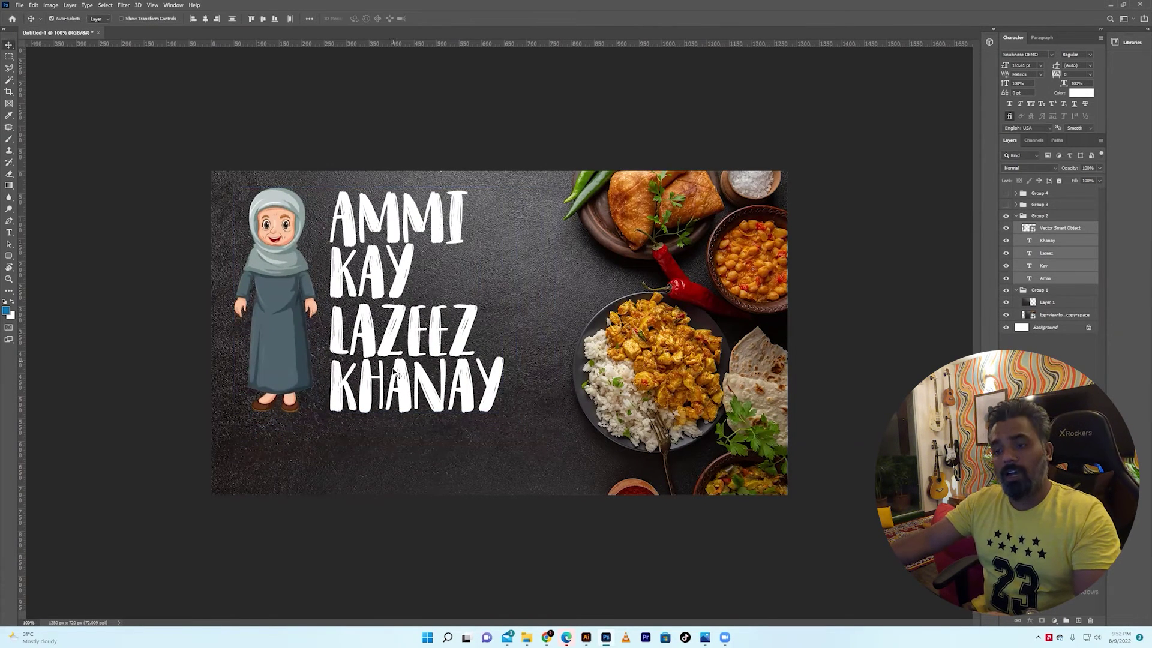
Step: Delete the separate "Kay" text layer from the title
key(t)
click(371, 259)
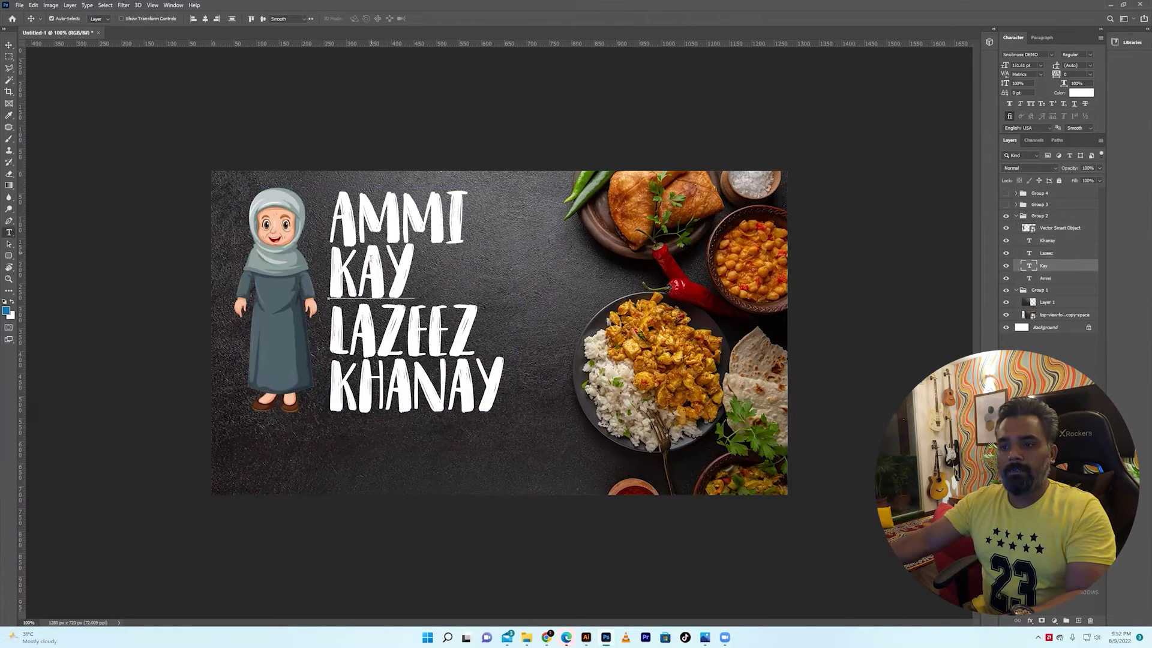
key(ctrl+a)
key(Escape)
key(Delete)
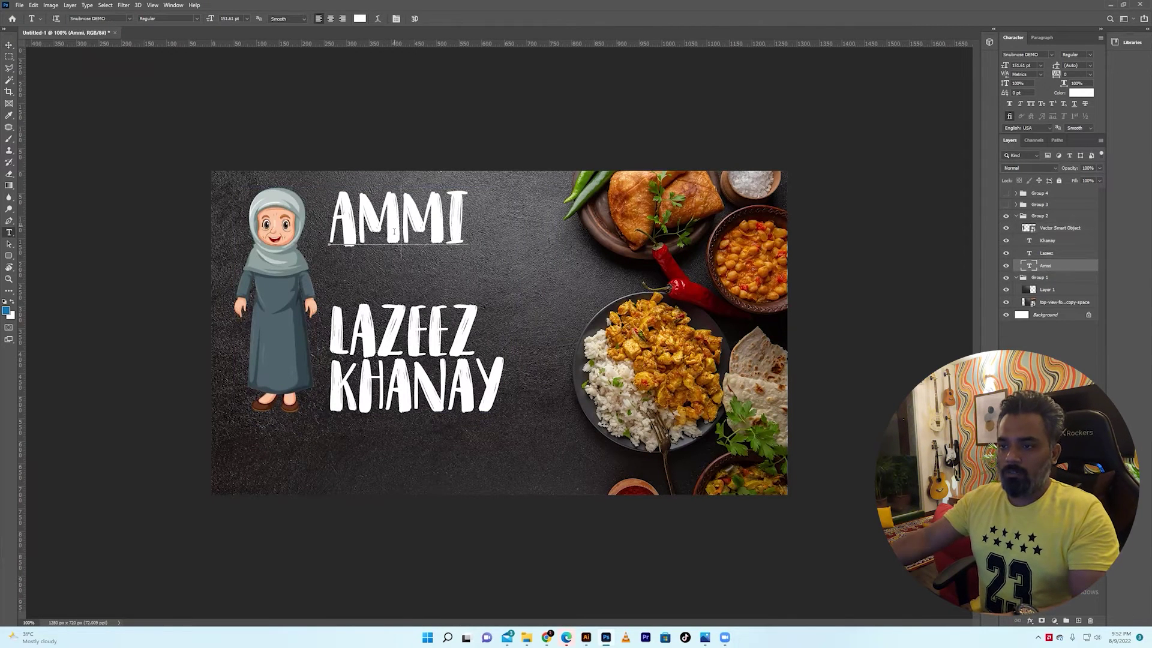
Step: Extend the first title line to read "Ammi Kay" and move it closer to the grandmother figure
text(KAY)
key(BackSpace)
key(BackSpace)
key(BackSpace)
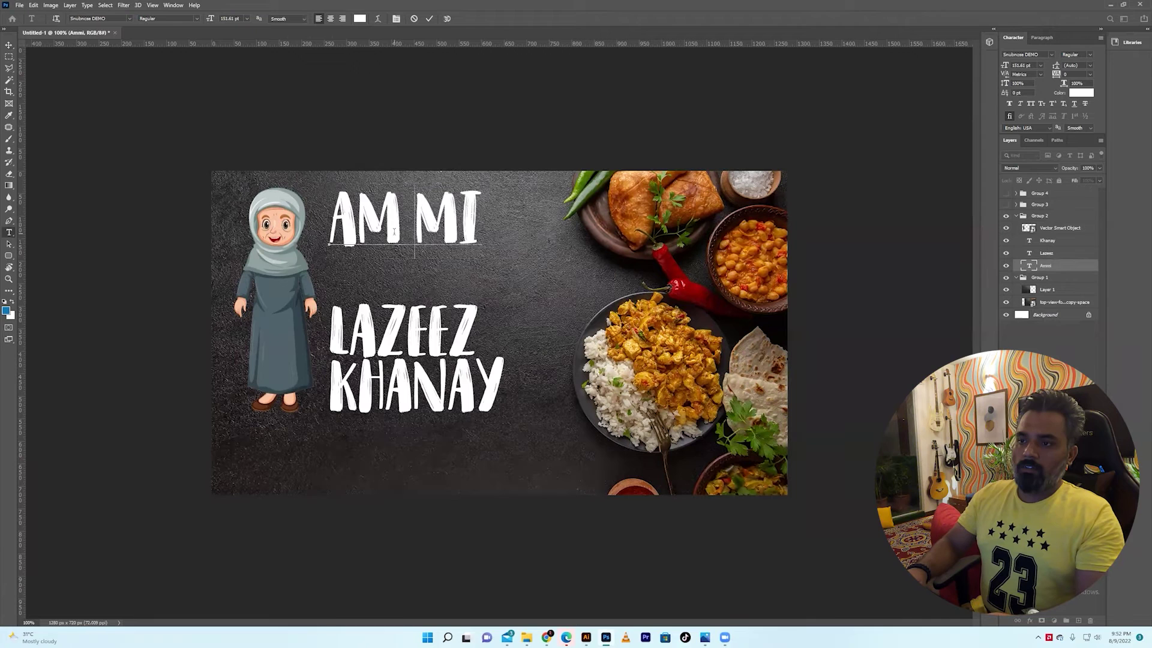
key(BackSpace)
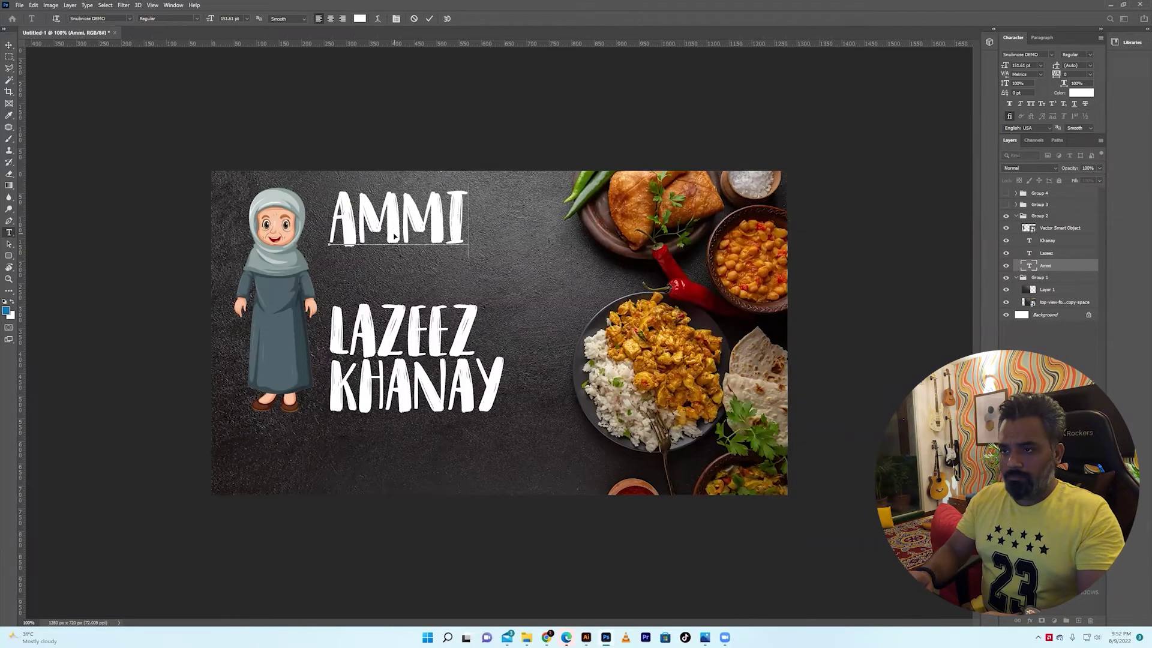
text(KAY)
key(ctrl+Return)
key(v)
key(ctrl+t)
key(Escape)
drag(568, 189, 459, 223)
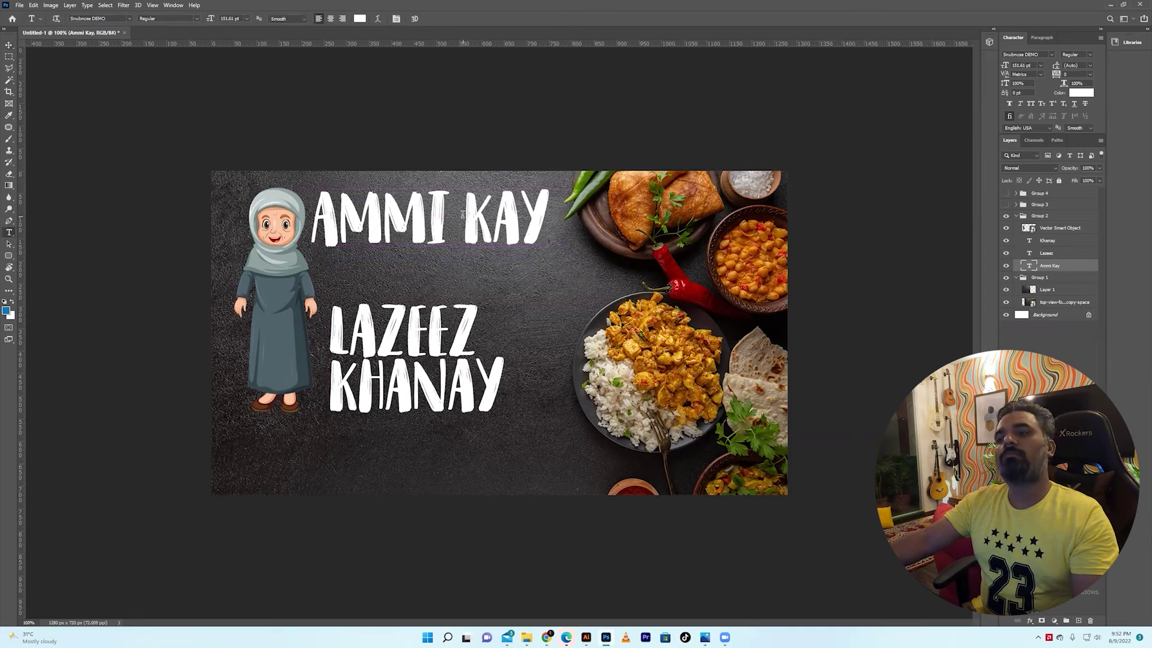
Step: Move the words Lazeez and Khanay up beneath the first line and enlarge each to roughly that line's width
drag(396, 329, 387, 274)
key(ctrl+t)
drag(467, 315, 537, 343)
key(Return)
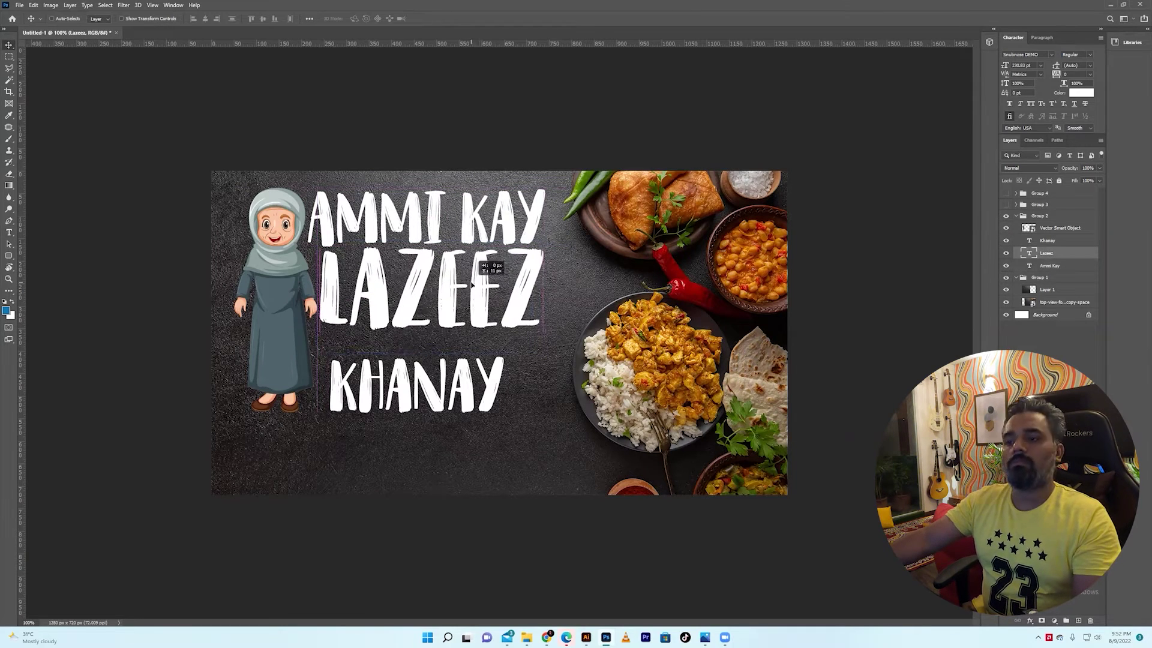
drag(420, 387, 408, 360)
key(ctrl+t)
drag(493, 399, 539, 414)
key(Return)
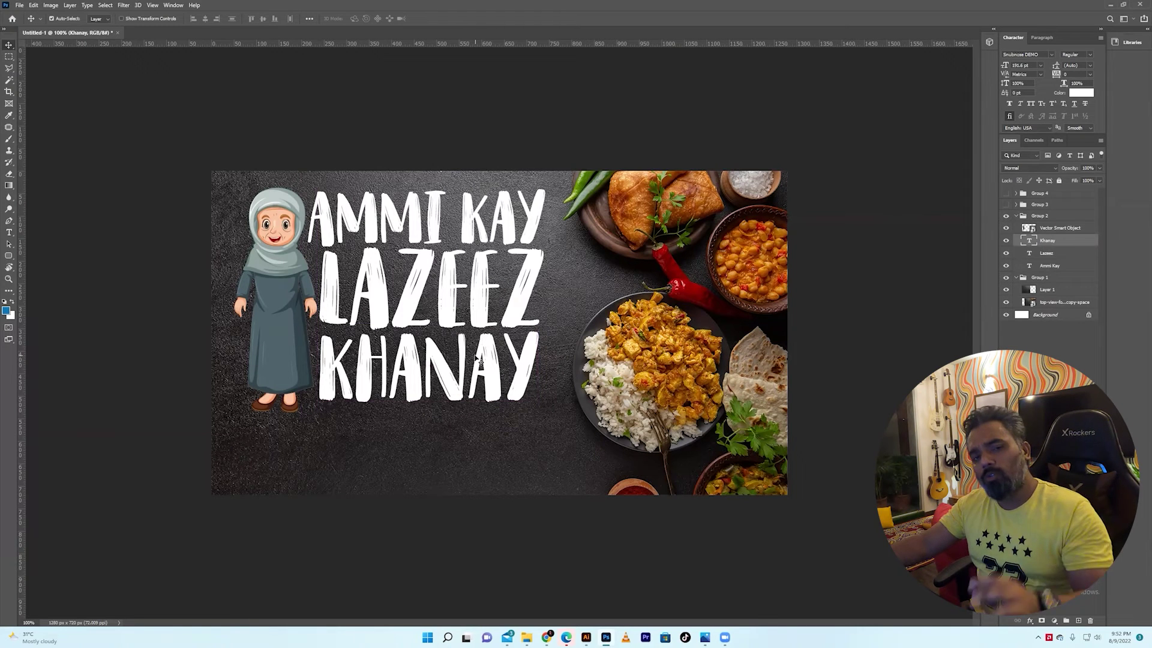
Step: Undo the three-line title rearrangement back to the four separate words beside the grandmother figure
key(ctrl+z)
key(ctrl+z)
key(ctrl+z)
key(ctrl+z)
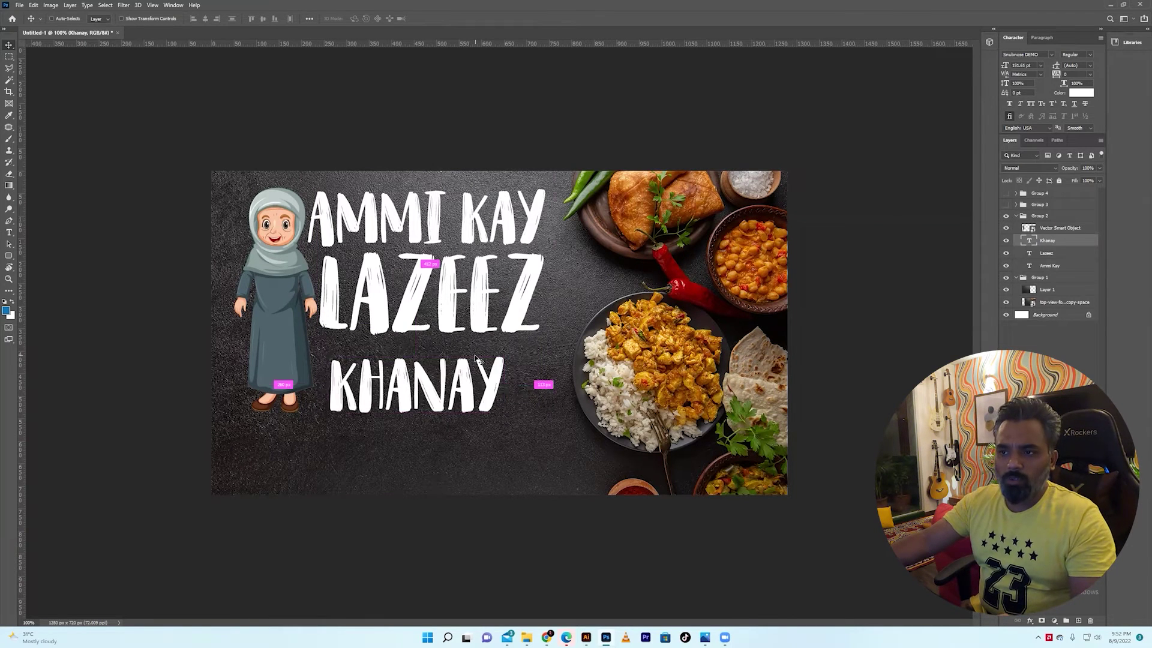
key(ctrl+z)
key(ctrl+z)
key(ctrl+z)
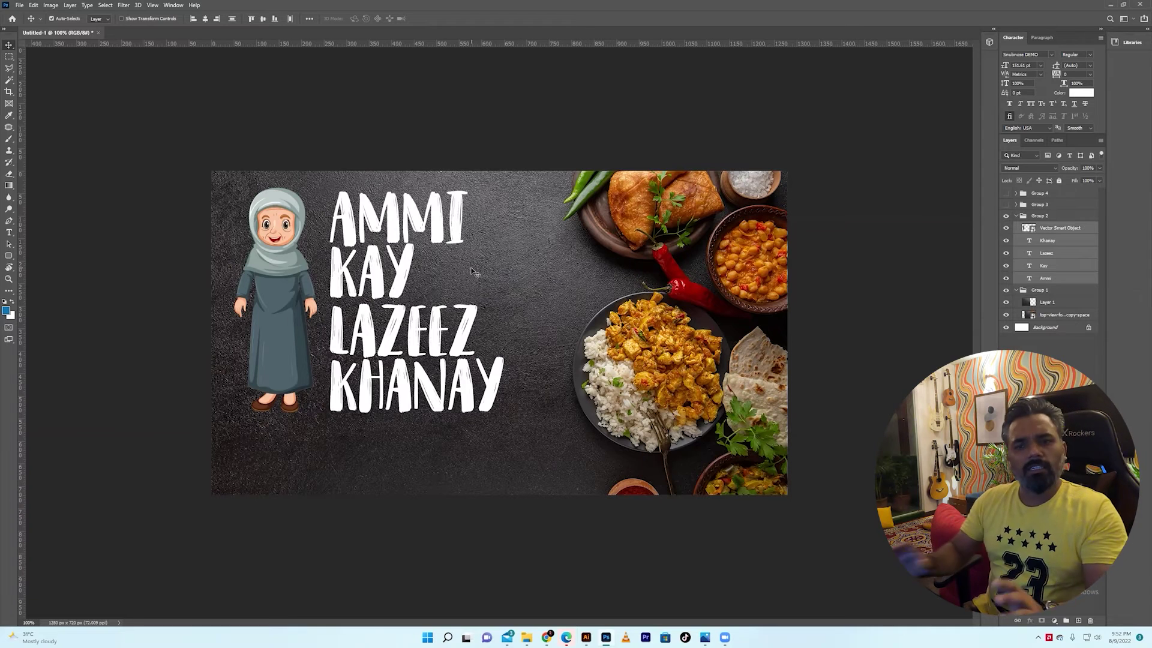
Step: Select all four title words and scale them down together to about 97%, keeping them beside the grandmother figure
click(366, 561)
click(396, 326)
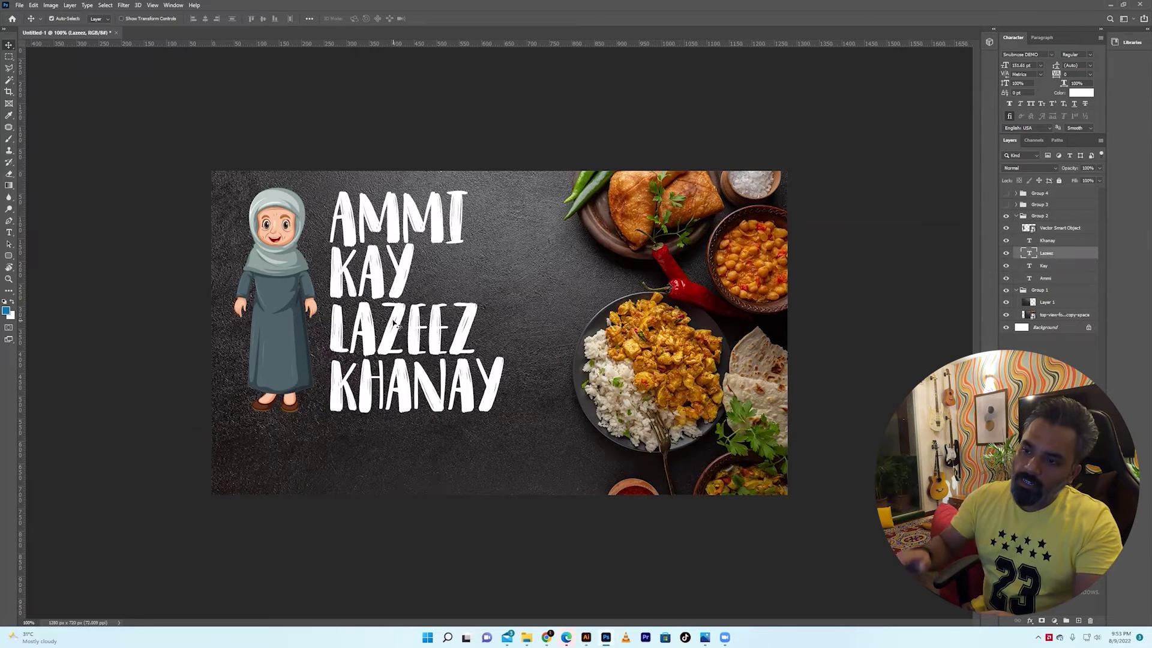
shift+click(388, 271)
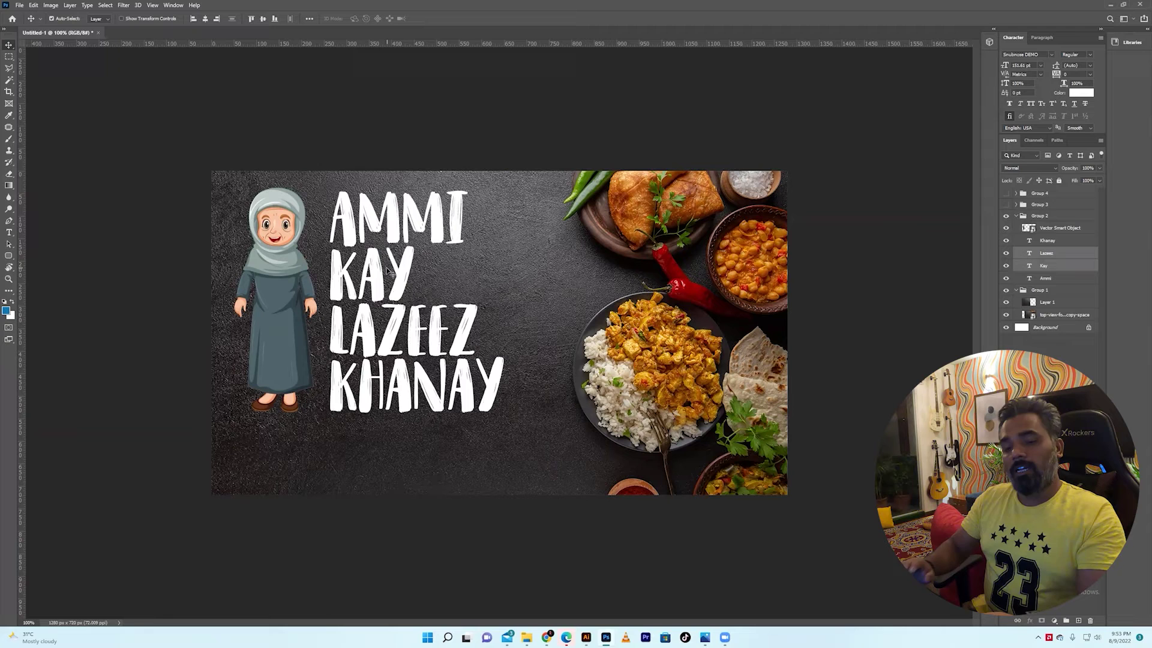
click(402, 399)
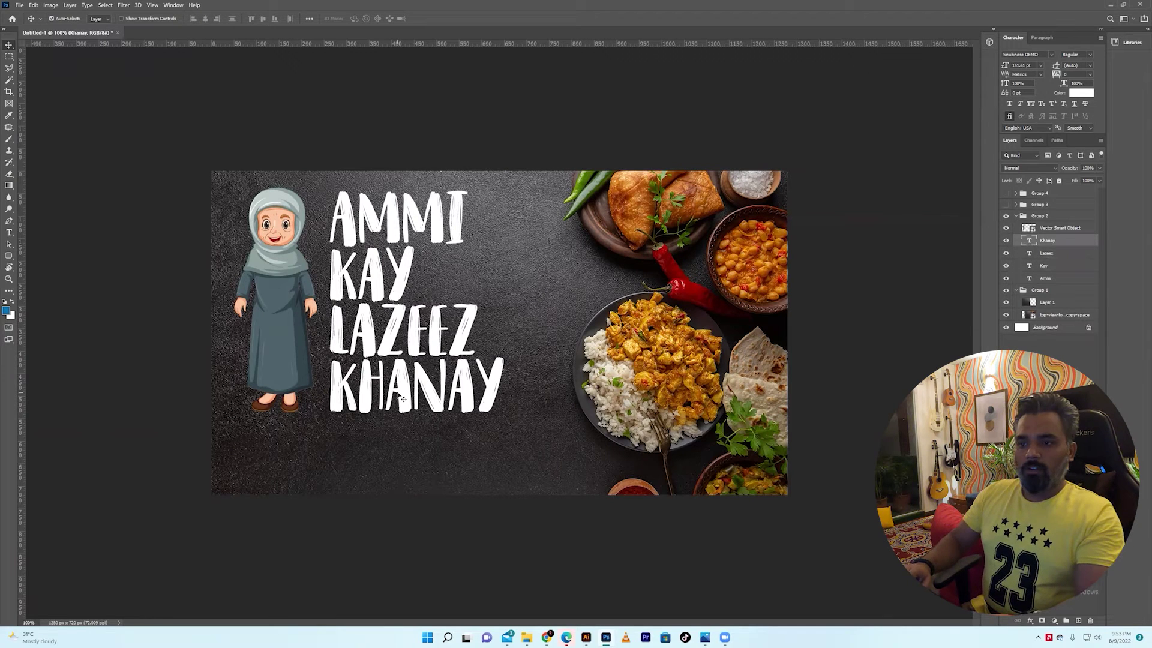
shift+click(413, 321)
shift+click(390, 270)
shift+click(392, 214)
drag(392, 214, 391, 213)
key(ctrl+t)
drag(495, 409, 496, 406)
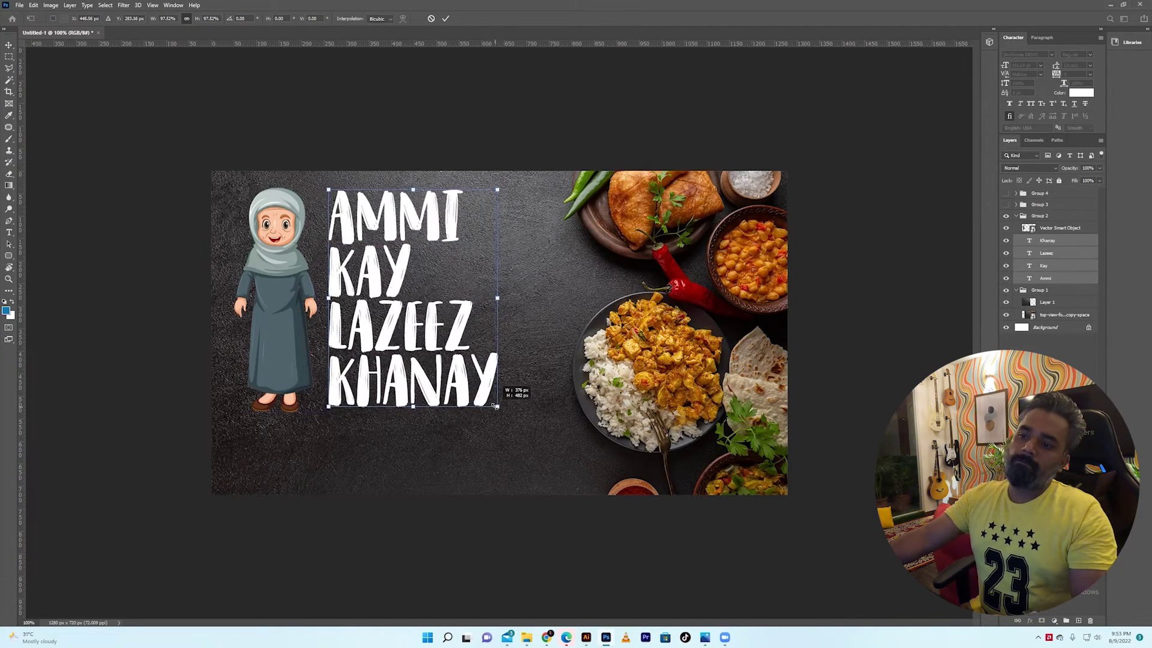
key(ctrl+t)
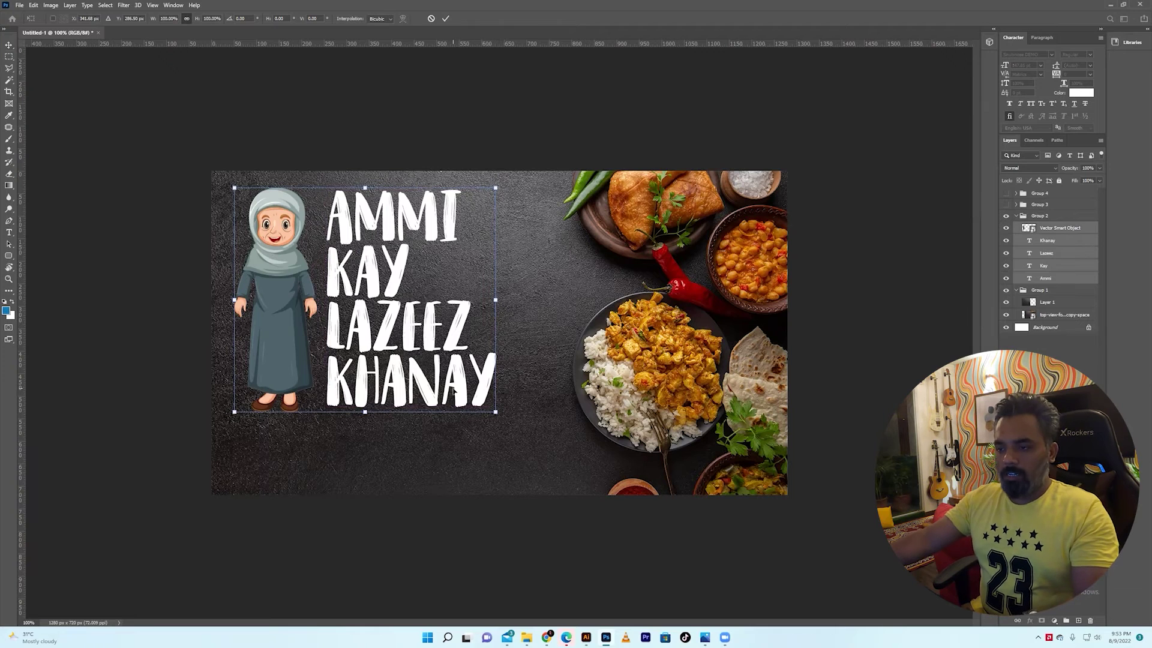
key(Return)
click(531, 394)
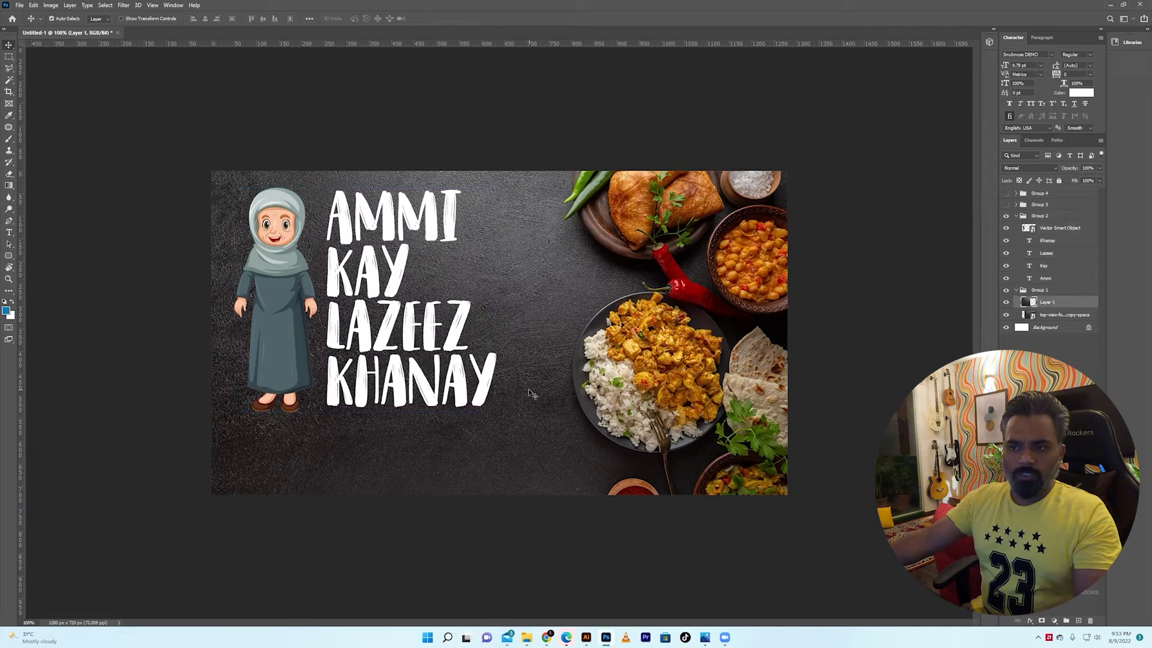
Step: Switch to the Chrome browser and search for "subscribe button png" in a new tab
click(548, 637)
key(ctrl+t)
text(s)
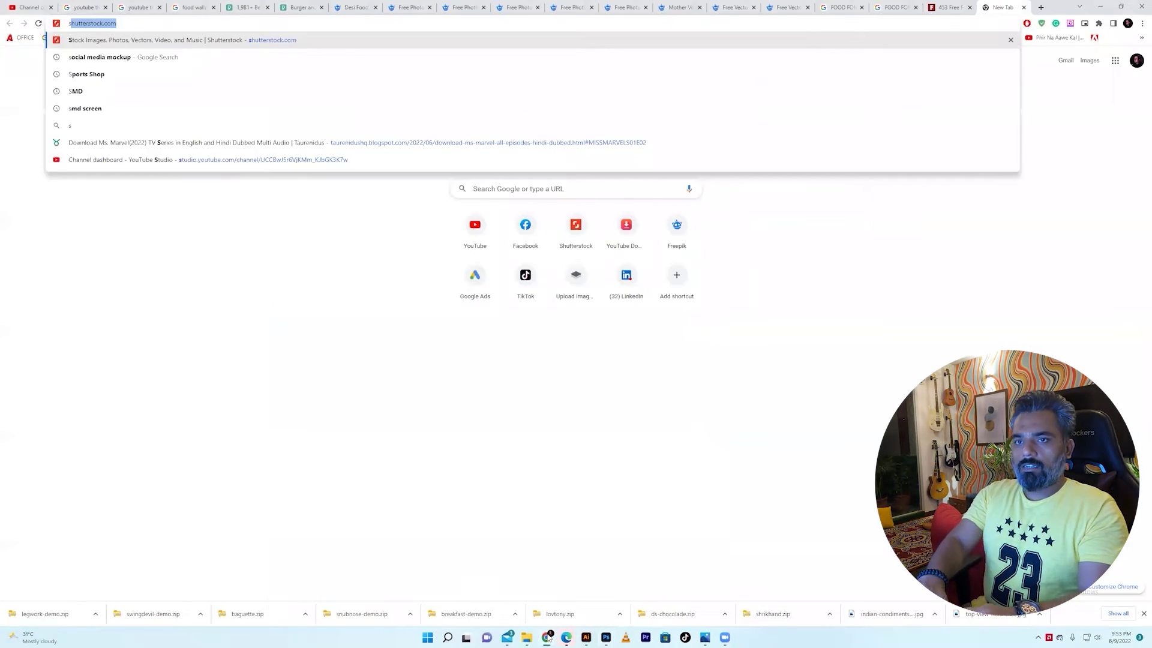
text(ubscrive)
key(BackSpace)
key(BackSpace)
text(be)
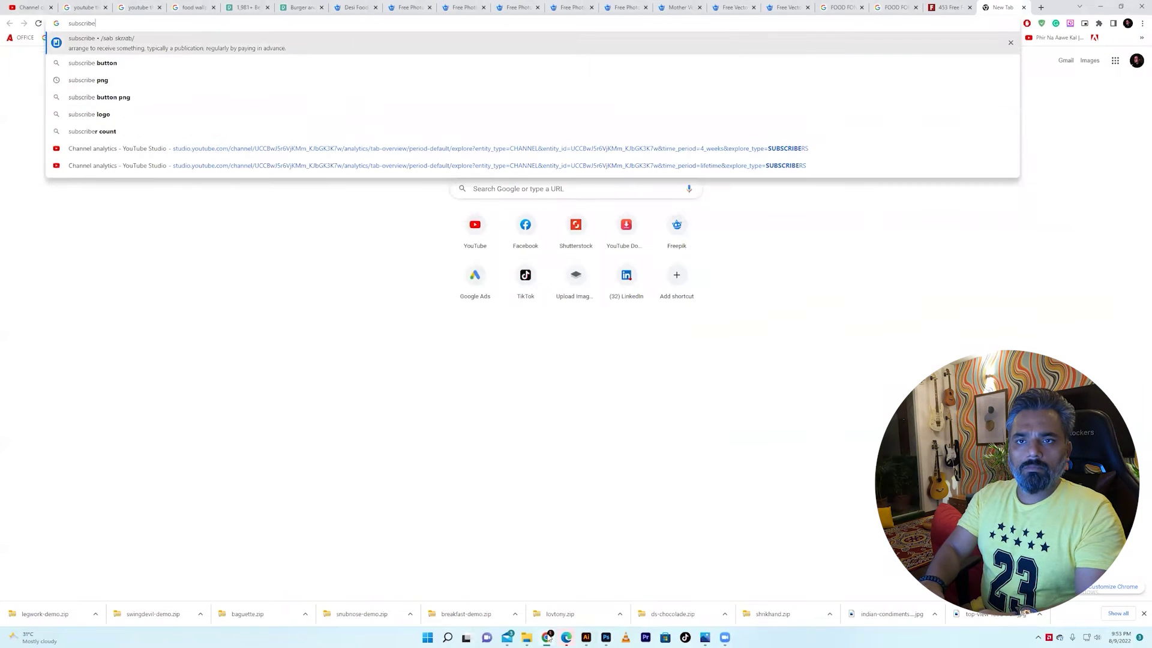
key(Down)
key(Down)
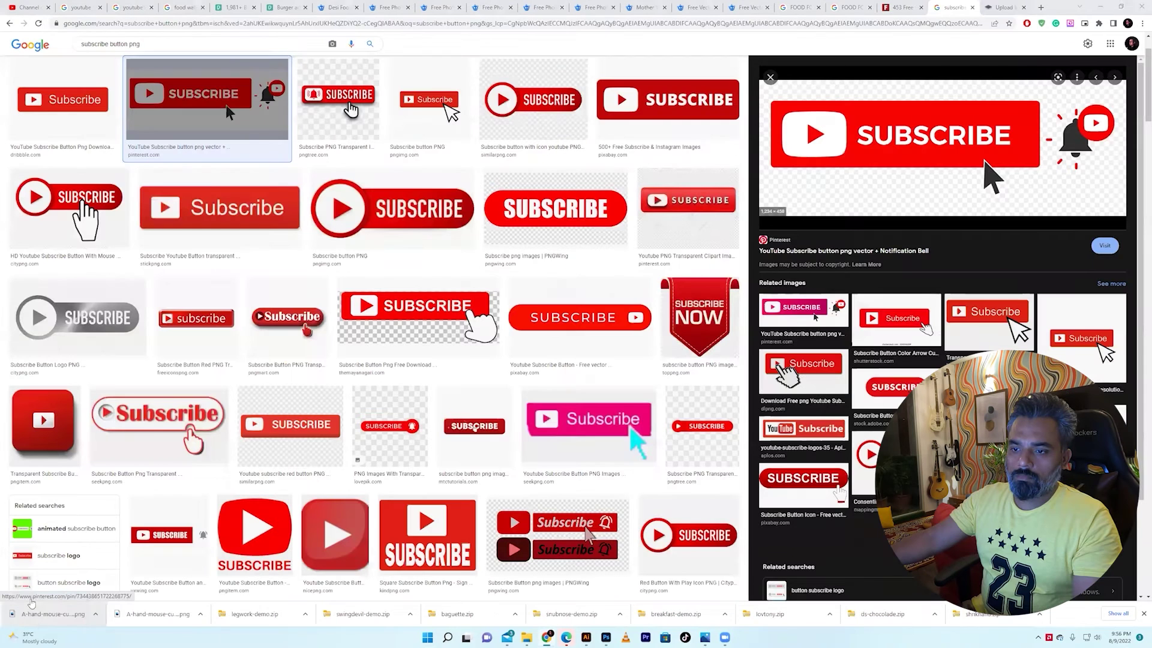
Step: Place the downloaded subscribe button image in the Photoshop thumbnail at a small size in the canvas's lower-right corner
drag(39, 616, 566, 368)
key(alt+Tab)
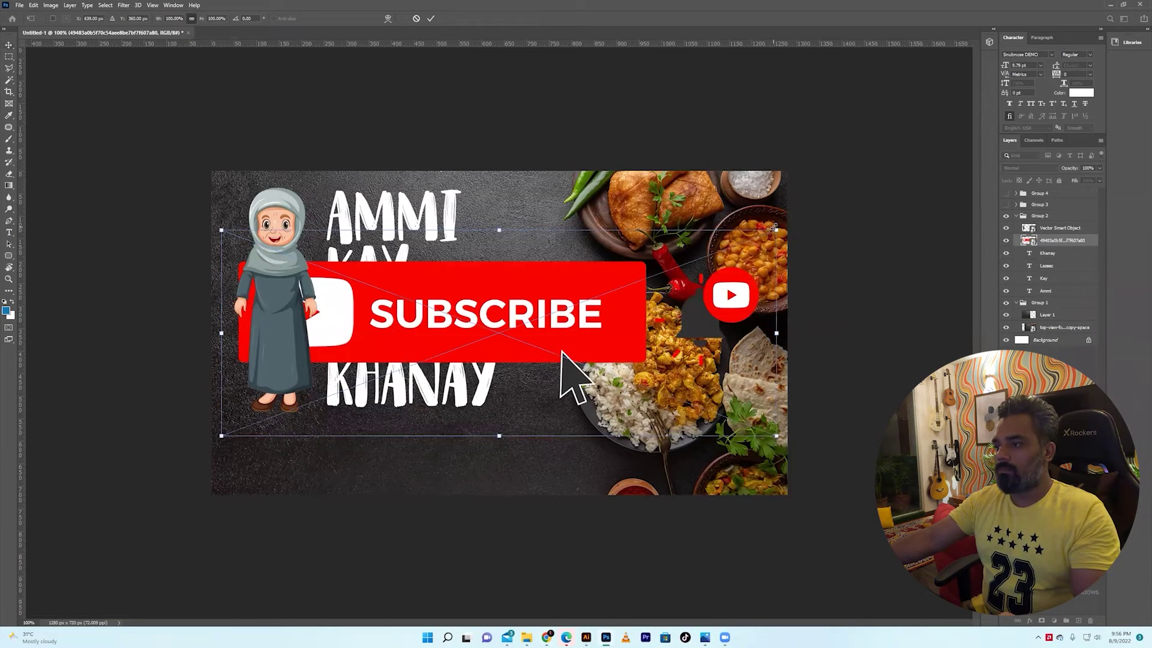
mouse_move(542, 290)
mouse_down()
mouse_move(520, 292)
mouse_move(539, 291)
mouse_up()
key(Return)
drag(517, 331, 304, 473)
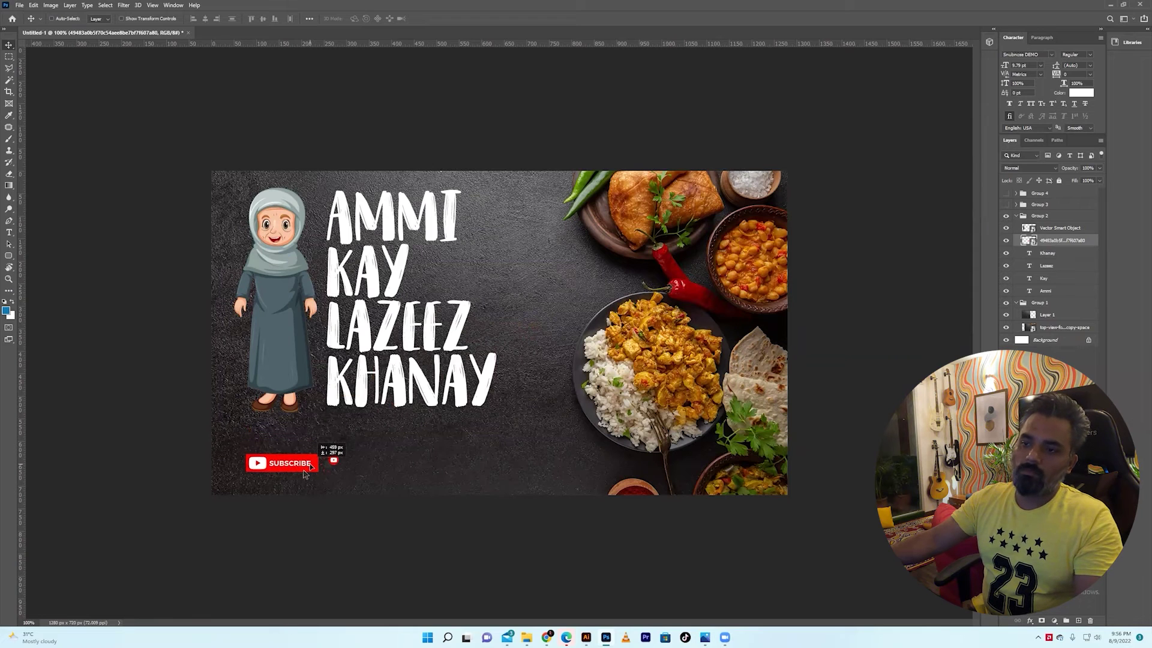
ctrl+click(399, 393)
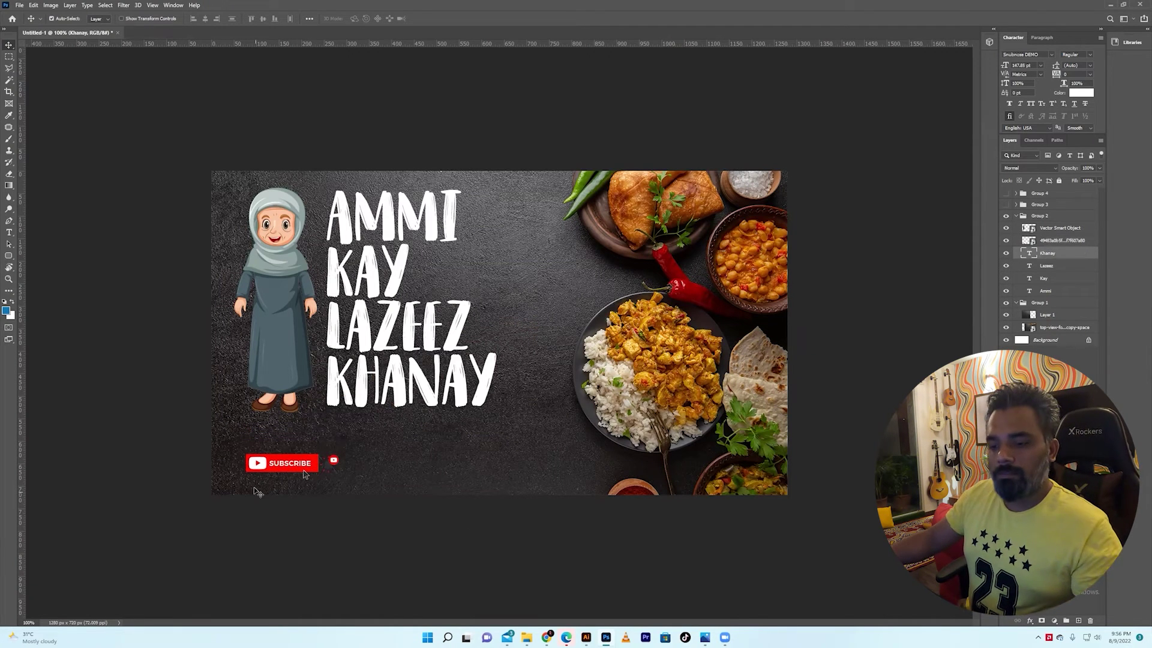
drag(304, 473, 724, 469)
Step: Recolour the word Ammi with the light grey sampled from the grandmother's headscarf
ctrl+click(282, 288)
ctrl+click(390, 219)
key(t)
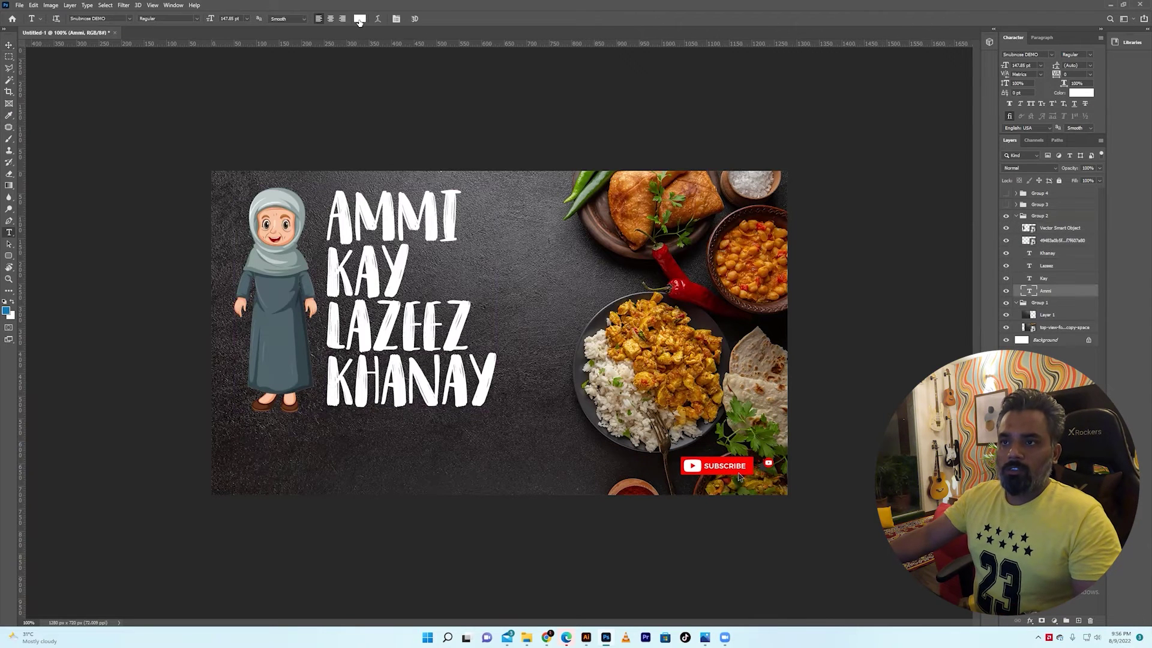
click(360, 20)
click(288, 301)
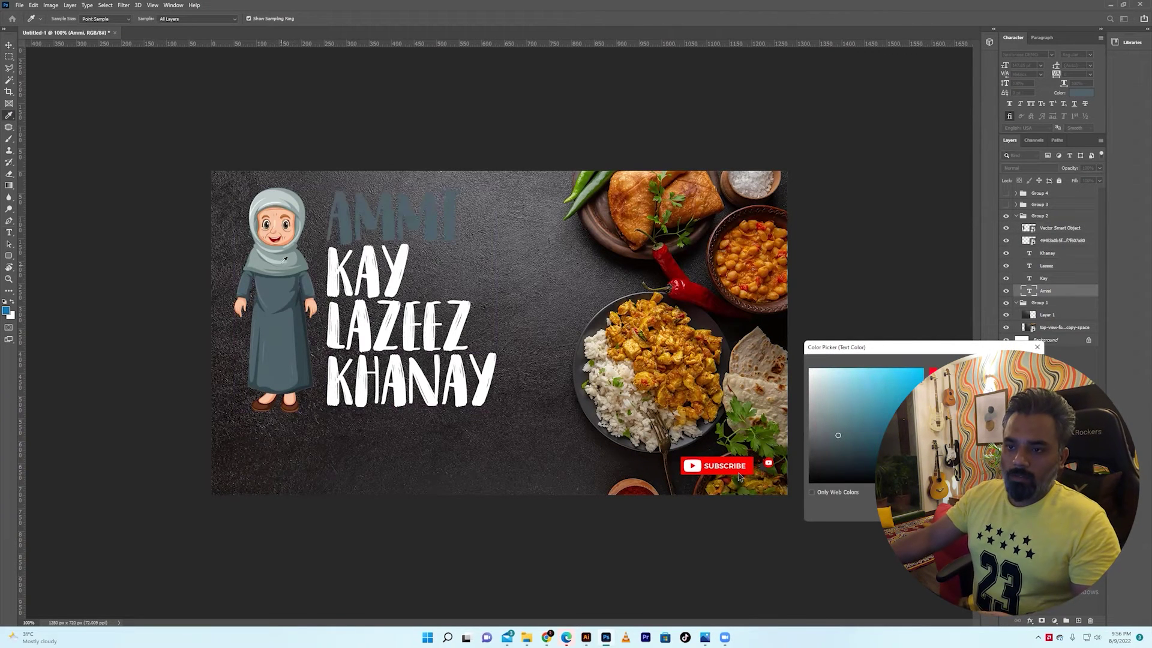
click(277, 191)
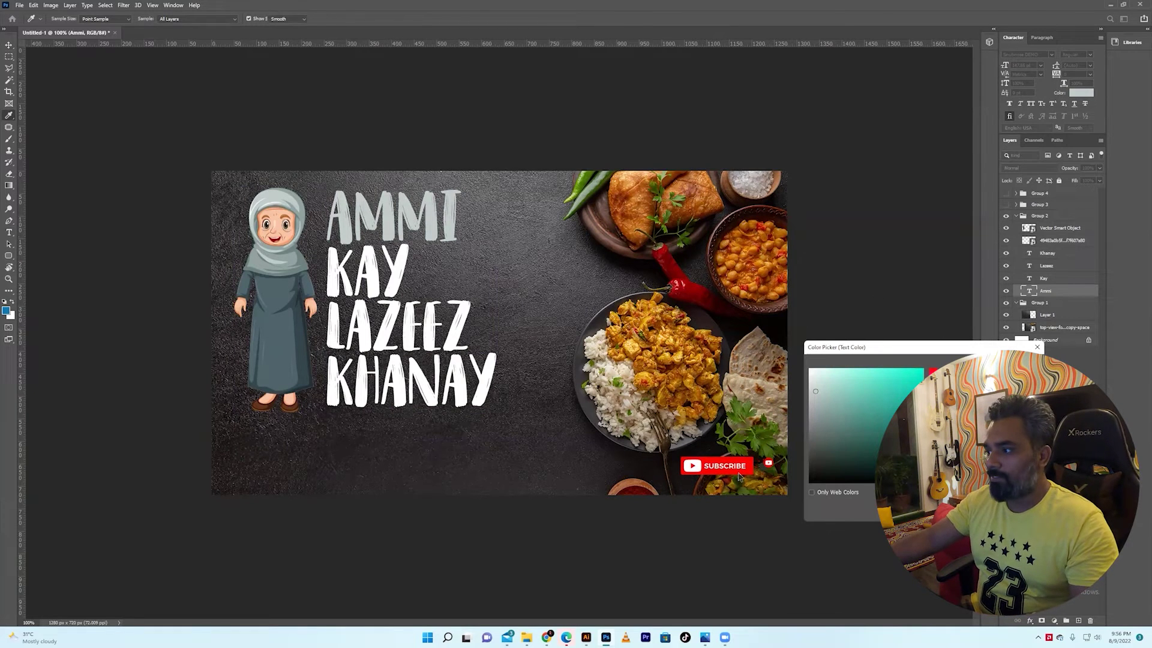
key(Return)
Step: Recolour the word Kay with the peach skin tone sampled from the grandmother's foot
ctrl+click(373, 263)
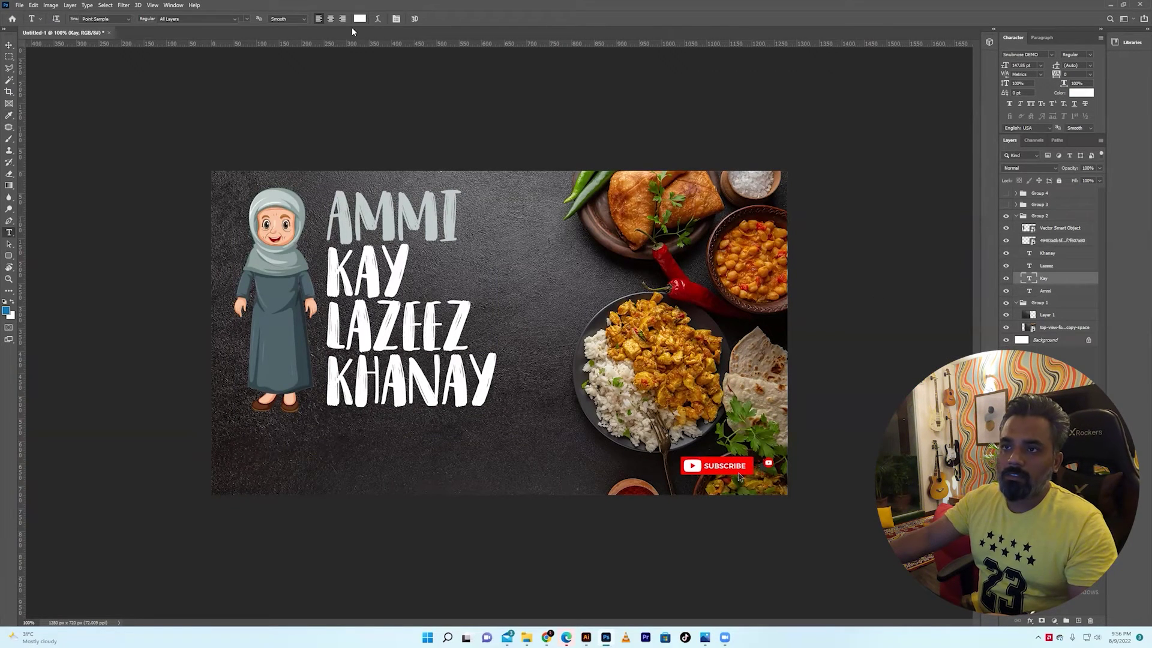
click(359, 19)
click(267, 397)
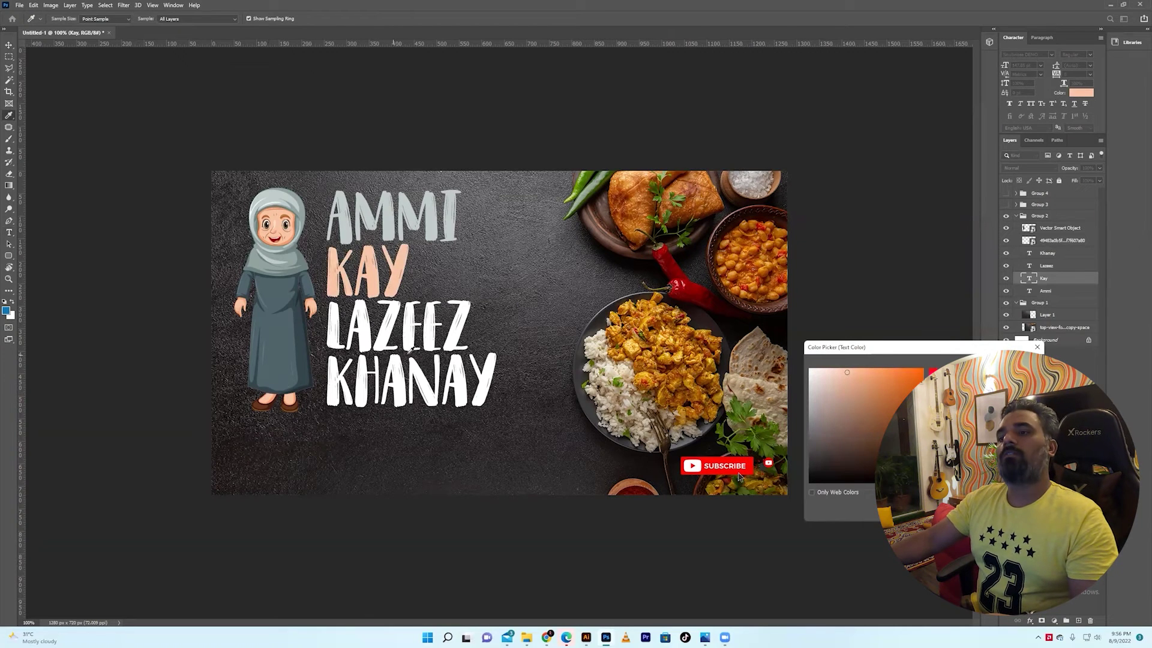
key(Return)
key(alt+bracketright)
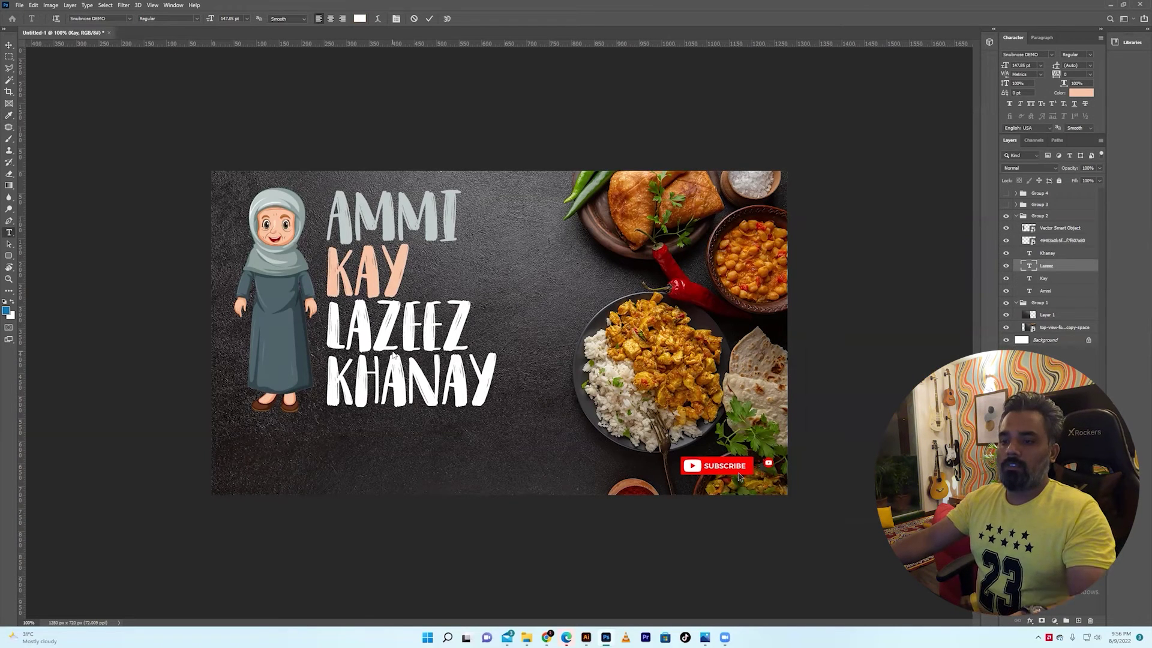
click(359, 18)
click(933, 454)
click(920, 373)
click(933, 411)
click(933, 460)
click(917, 453)
key(Escape)
Step: Recolour the word Kay with the light grey sampled from the grandmother's headscarf
key(alt+bracketleft)
click(356, 20)
click(278, 198)
key(Return)
Step: Recolour the word Lazeez in a muted teal green
click(1047, 266)
click(359, 19)
click(922, 369)
drag(932, 384, 933, 433)
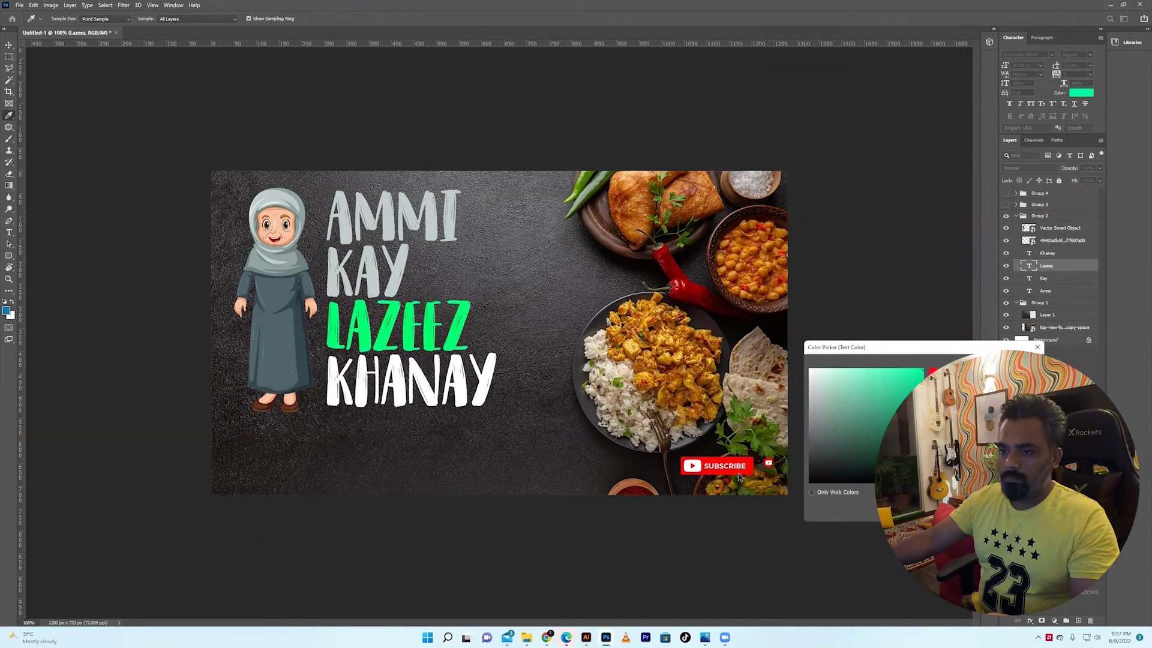
drag(860, 406, 809, 369)
key(Return)
Step: Recolour the word Khanay with the teal green sampled from the word Lazeez
click(1047, 253)
click(359, 19)
click(340, 274)
key(Return)
key(v)
key(t)
click(359, 19)
click(459, 342)
key(Return)
Step: Add a faint black Multiply drop shadow to the word Ammi with a 13 px distance and 0 px size
key(v)
click(1046, 291)
right_click(1049, 291)
click(960, 228)
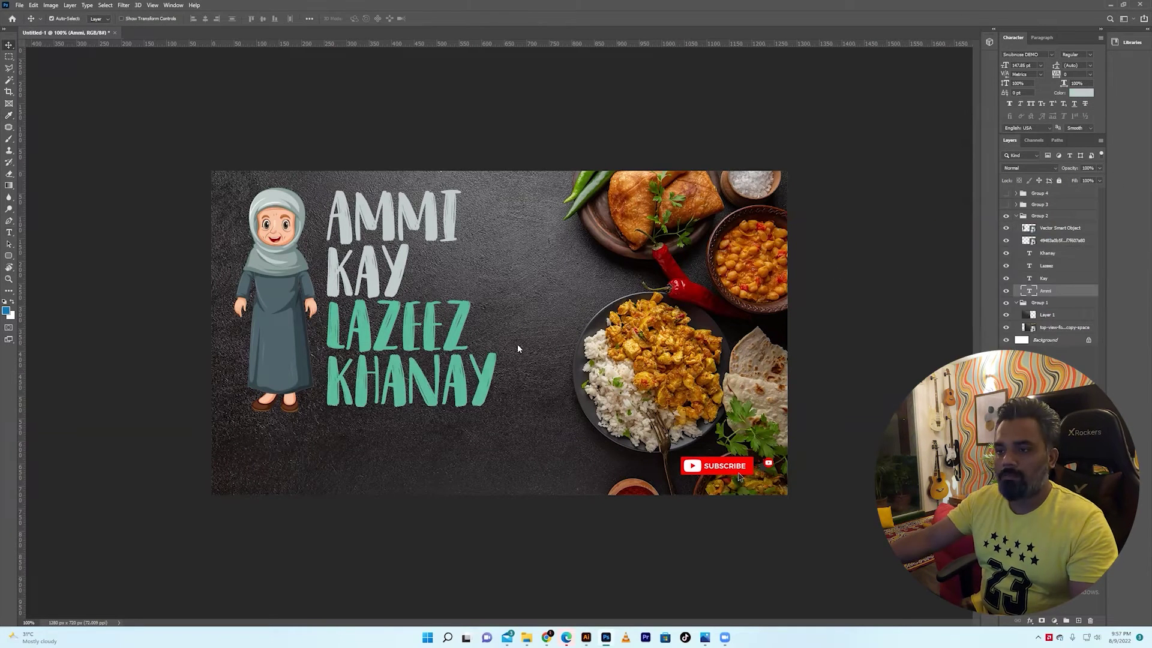
click(806, 371)
drag(946, 273, 938, 232)
drag(963, 225, 952, 225)
click(880, 373)
drag(463, 220, 466, 222)
drag(952, 224, 944, 224)
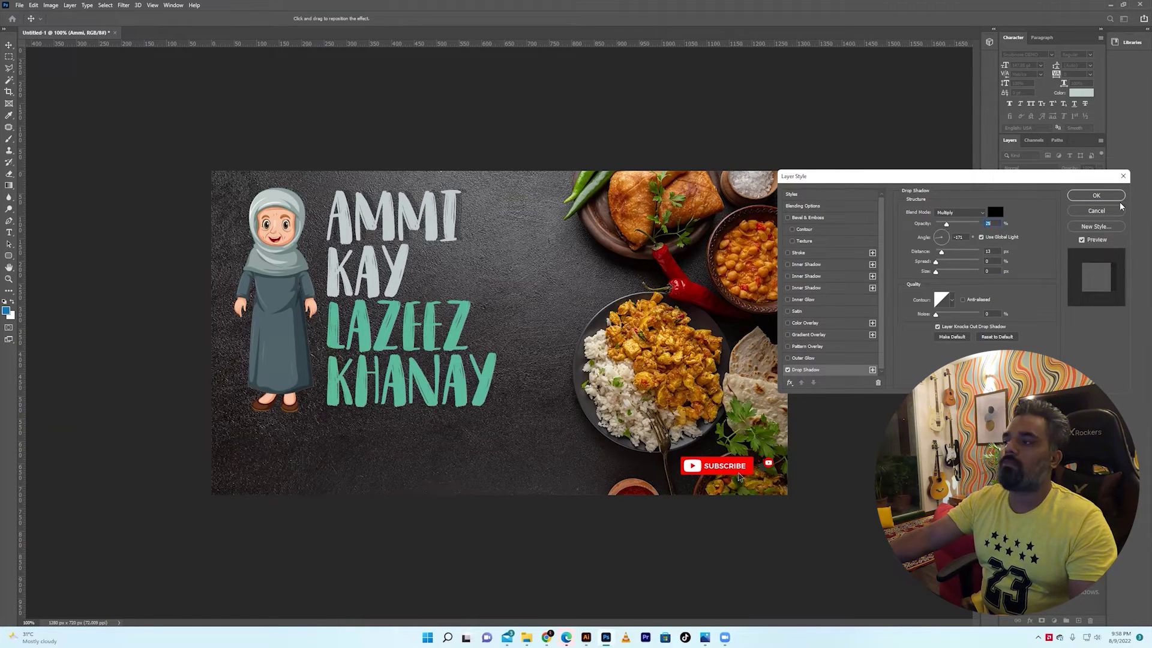
click(1096, 196)
Step: Copy Ammi's drop shadow layer style to the Khanay, Lazeez and Kay text layers
right_click(1054, 291)
click(990, 435)
click(1061, 253)
shift+click(1064, 278)
right_click(1065, 278)
click(999, 444)
Step: Take the script-style Khanay text out of Group 4, hide that group, and place the text below the title in place of the green Khanay
click(1006, 193)
click(1016, 193)
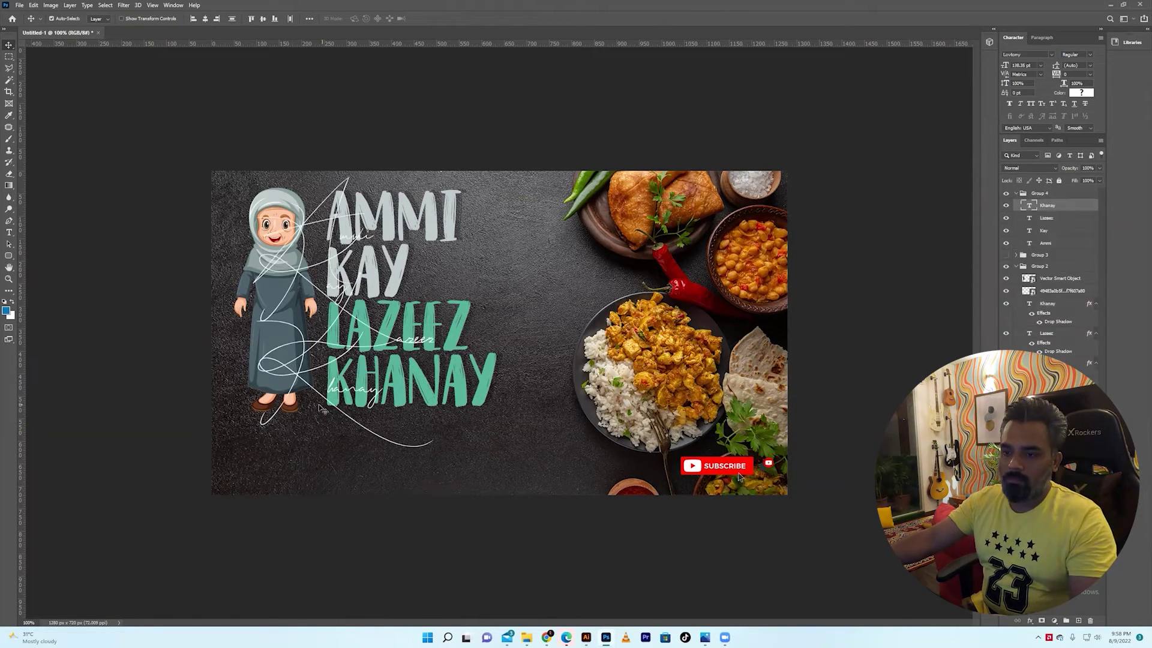
drag(1047, 204, 1046, 189)
click(1015, 205)
click(1006, 206)
drag(342, 375, 399, 413)
click(1006, 266)
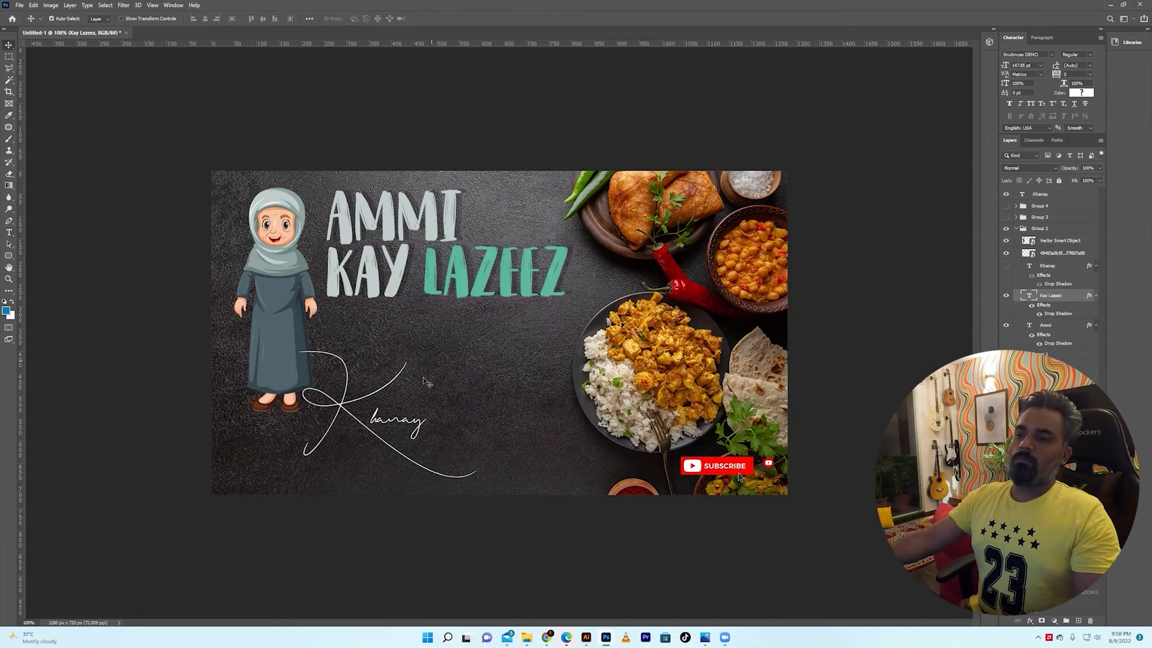
Step: Try another font and a new size for the script-style Khanay text, and undo that version
drag(358, 391, 415, 339)
key(t)
click(129, 18)
scroll(271, 96, up, 10)
click(272, 106)
key(v)
key(ctrl+t)
drag(510, 378, 553, 401)
key(Return)
key(ctrl+z)
key(ctrl+z)
key(ctrl+z)
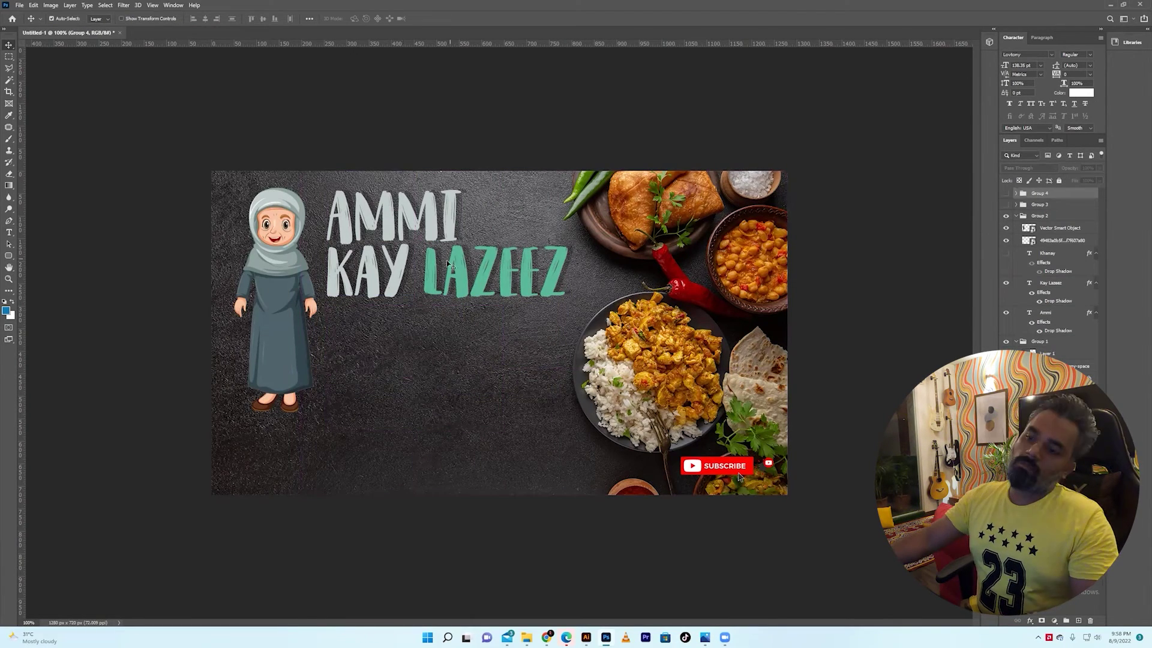
Step: Bring back the green Khanay text below Kay Lazeez and enlarge it to about the full title width
drag(414, 322, 412, 324)
key(ctrl+t)
drag(501, 369, 570, 398)
key(Return)
Step: Scale the mother character down so its head and feet line up with the height of the three-line title
ctrl+click(280, 324)
key(ctrl+t)
drag(233, 414, 268, 379)
key(Return)
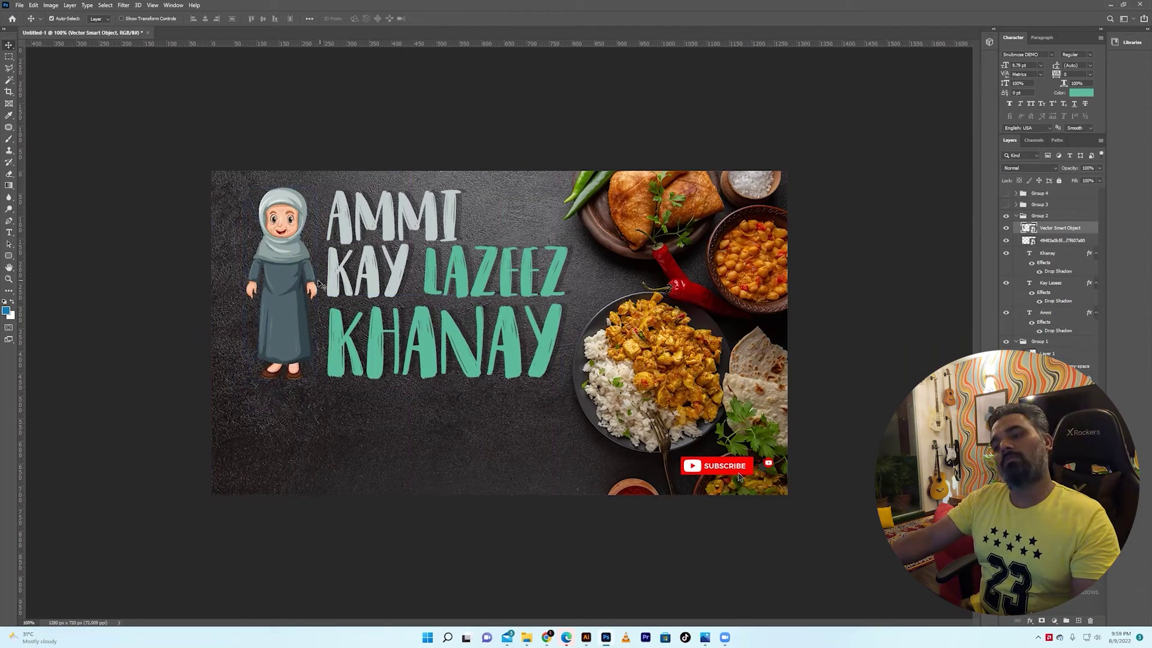
drag(284, 300, 282, 298)
Step: Select the three title lines together with the mother character, shift them toward the canvas's left edge and scale them slightly
ctrl+shift+click(396, 331)
drag(396, 331, 396, 327)
ctrl+shift+click(395, 268)
ctrl+shift+click(413, 212)
drag(413, 211, 396, 213)
key(ctrl+t)
drag(550, 376, 556, 380)
key(Return)
Step: Add a white Stroke layer effect to the word Ammi
double_click(1058, 330)
click(872, 370)
scroll(840, 369, down, 1)
click(839, 370)
click(995, 212)
click(813, 367)
key(Return)
Step: Fine-tune the layer effects on the word Ammi and thin its white stroke
click(960, 213)
click(945, 221)
drag(946, 224, 981, 224)
mouse_move(366, 218)
mouse_down()
mouse_move(351, 216)
mouse_move(367, 205)
mouse_up()
drag(979, 224, 946, 224)
click(981, 237)
mouse_move(367, 211)
mouse_down()
mouse_move(344, 232)
mouse_move(353, 224)
mouse_up()
click(1096, 210)
double_click(1057, 331)
click(796, 254)
drag(940, 213, 937, 213)
key(Return)
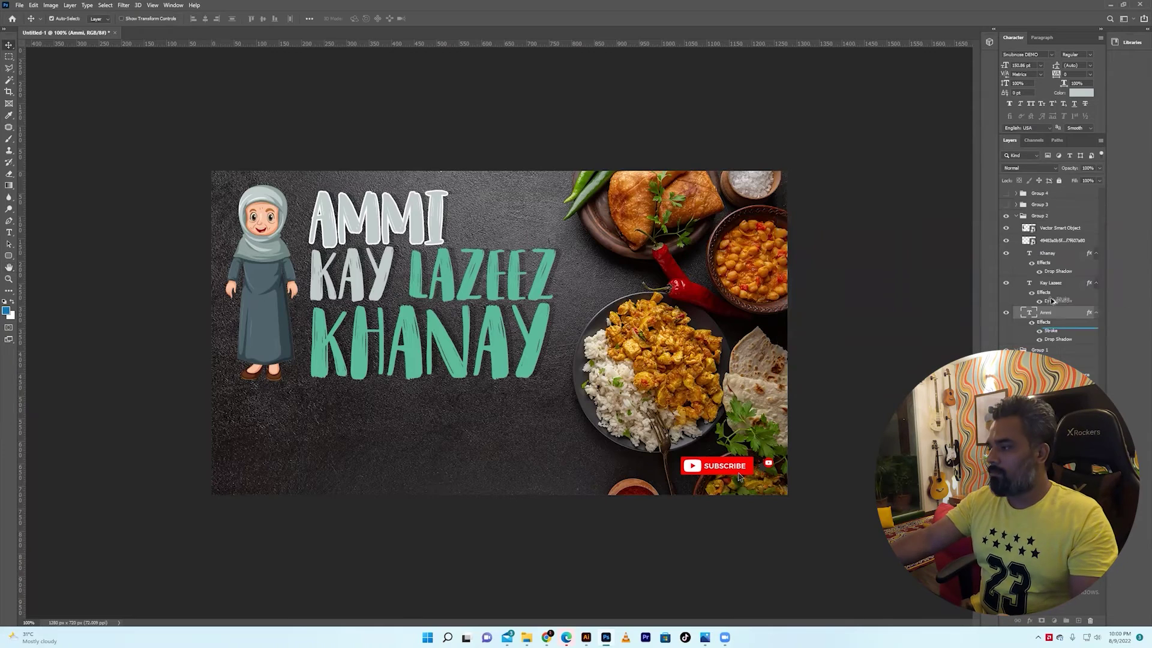
Step: Give Kay Lazeez and Khanay the same white stroke as Ammi, and enlarge the title and mother character together
key(Escape)
shift+click(269, 324)
key(ctrl+t)
drag(551, 382, 589, 409)
key(Return)
drag(515, 303, 515, 300)
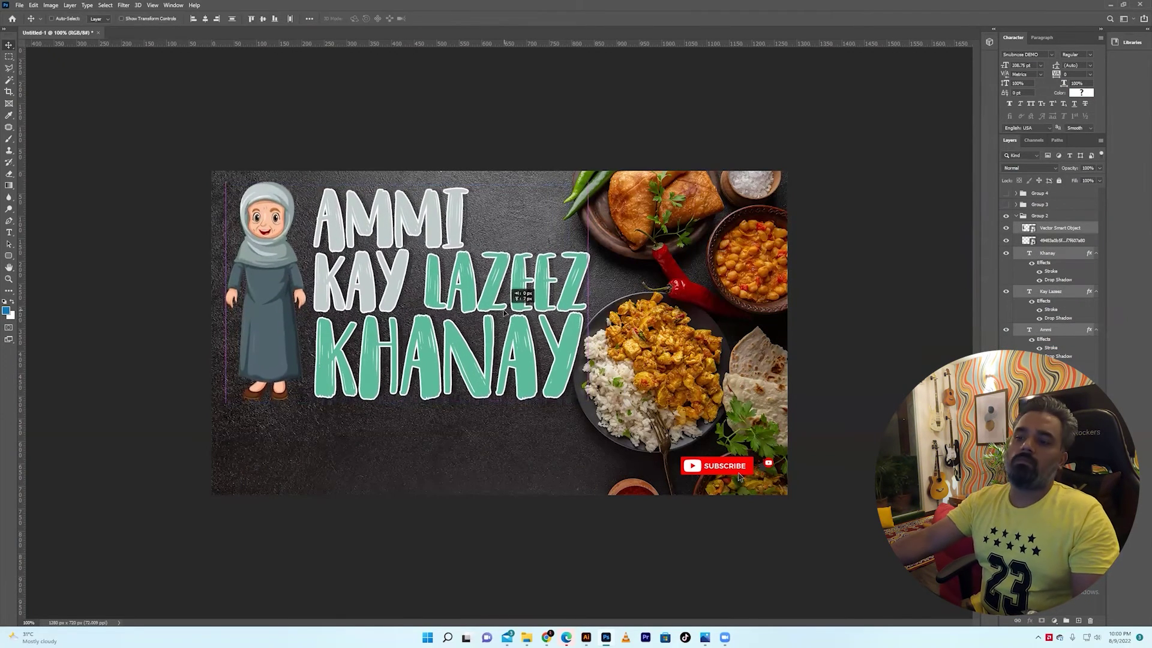
Step: Group the Khanay, Kay Lazeez and Ammi text layers and add a layer mask to the group
click(1048, 253)
shift+click(1047, 330)
key(ctrl+g)
click(1006, 253)
click(1006, 254)
click(1041, 620)
Step: Mask out the part of Khanay's Y that overlaps the rice plate, using an elliptical selection around the plate
drag(702, 425, 797, 426)
key(shift+m)
drag(472, 156, 787, 471)
drag(714, 377, 720, 389)
key(ctrl+BackSpace)
key(ctrl+d)
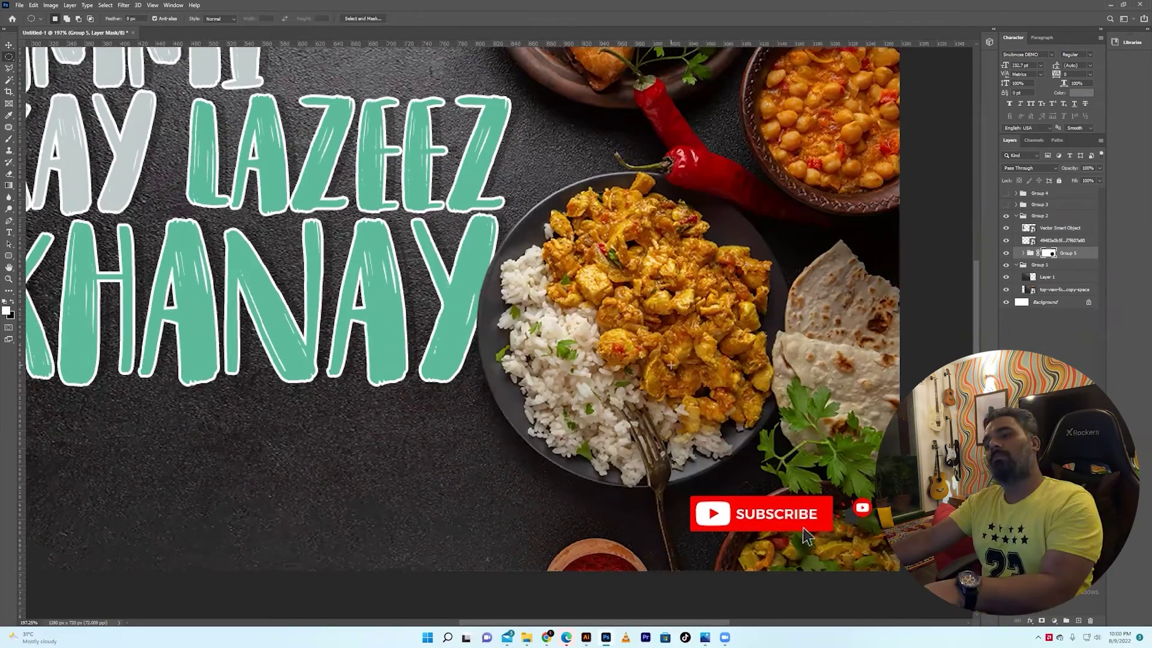
Step: Paint a soft black shadow on a new layer where Khanay's Y meets the edge of the rice plate
key(ctrl+1)
ctrl+click(1048, 254)
click(1079, 620)
key(b)
click(4, 302)
right_click(506, 342)
click(587, 408)
drag(588, 342, 738, 342)
right_click(593, 333)
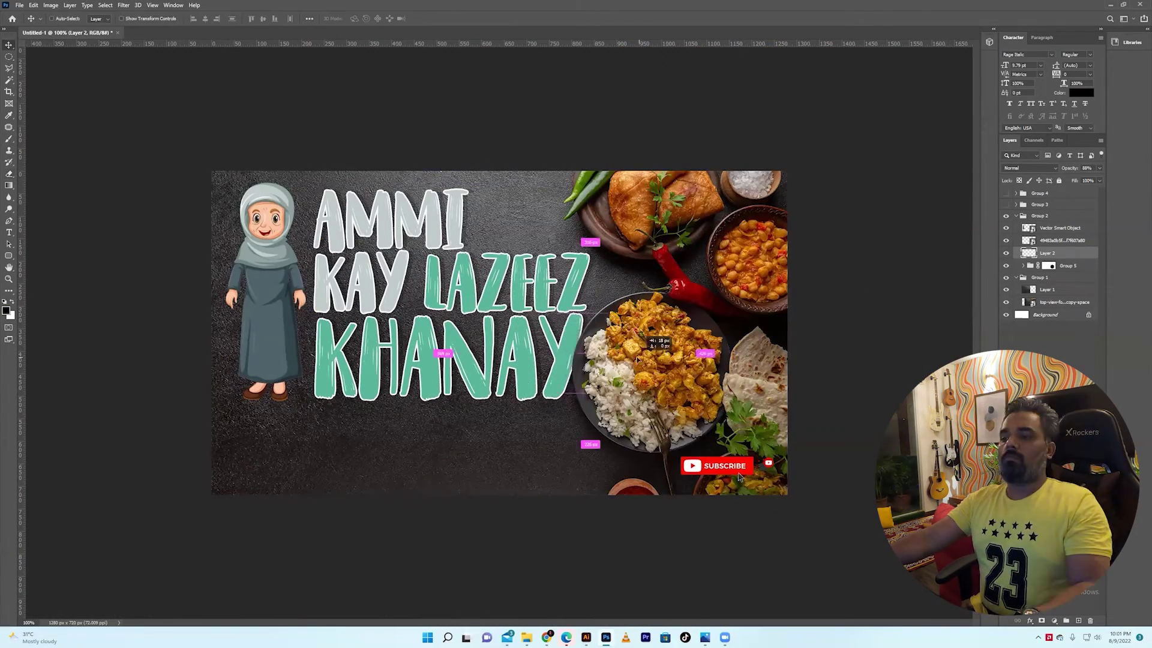
Step: Add the text "episode # 1" below Khanay and set its colour to white
key(ctrl+minus)
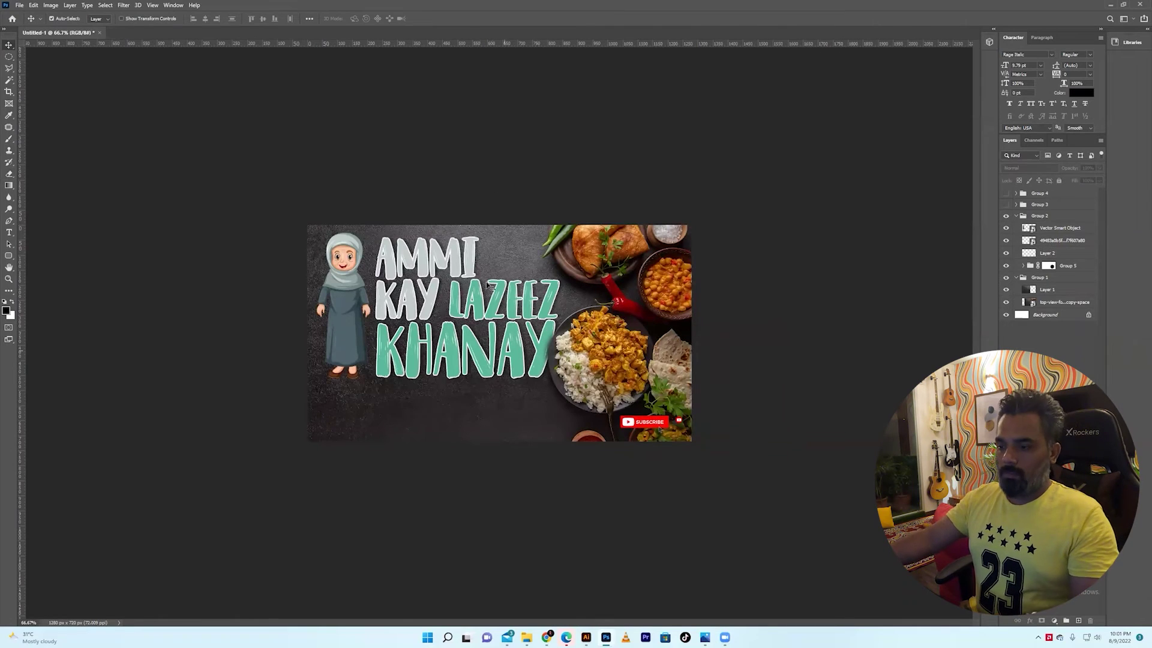
text(EPISIDE)
key(BackSpace)
key(BackSpace)
key(BackSpace)
key(BackSpace)
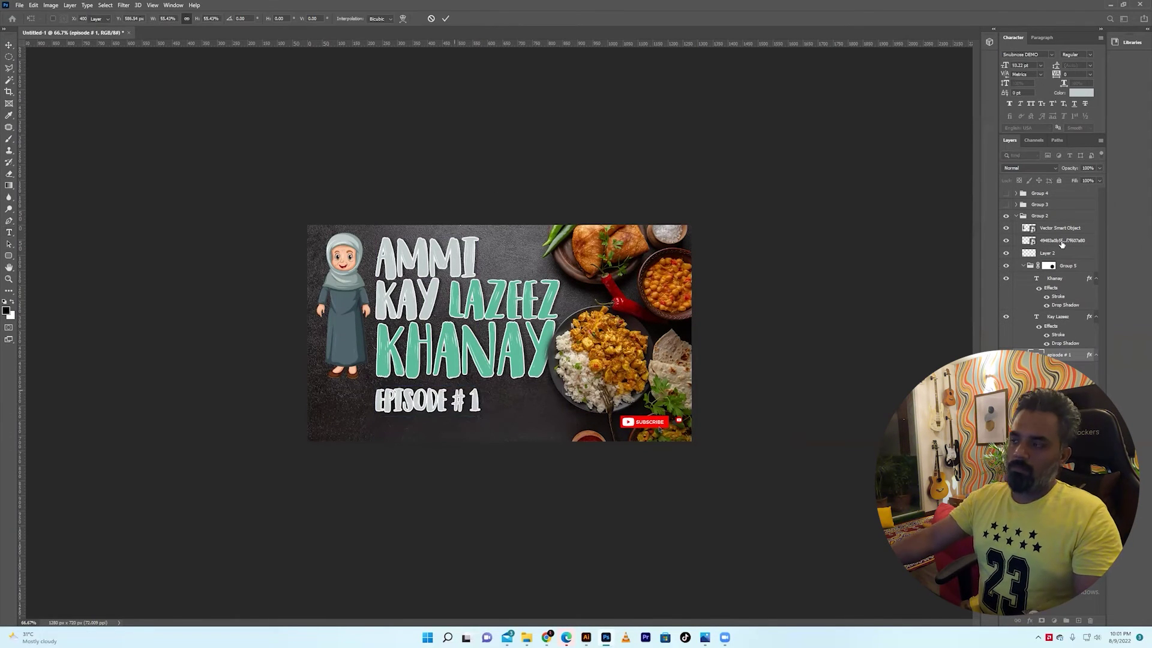
click(359, 20)
drag(836, 383, 766, 345)
key(Return)
Step: Resize the episode # 1 text and move it beneath the mother character and the start of the title
key(ctrl+t)
drag(480, 416, 535, 433)
drag(456, 409, 402, 403)
key(ctrl+t)
drag(481, 426, 433, 397)
key(Return)
Step: Preview the Baguette font from the downloaded font folder as an option for the episode text
click(129, 19)
click(130, 19)
key(super+Tab)
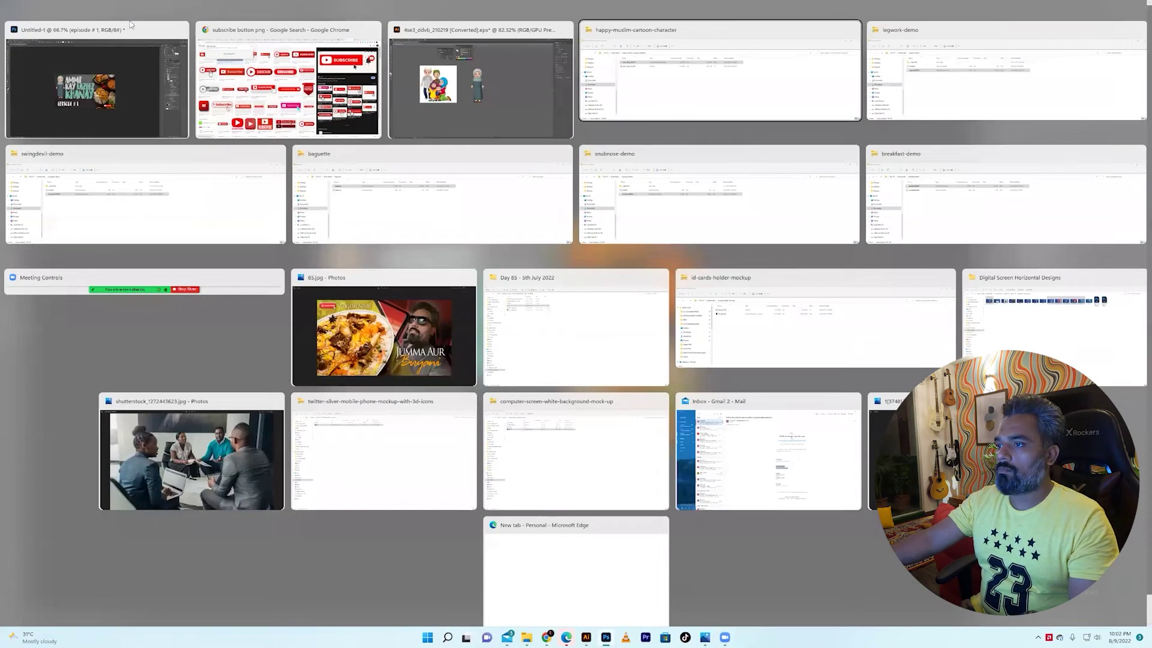
click(359, 198)
double_click(288, 188)
click(921, 78)
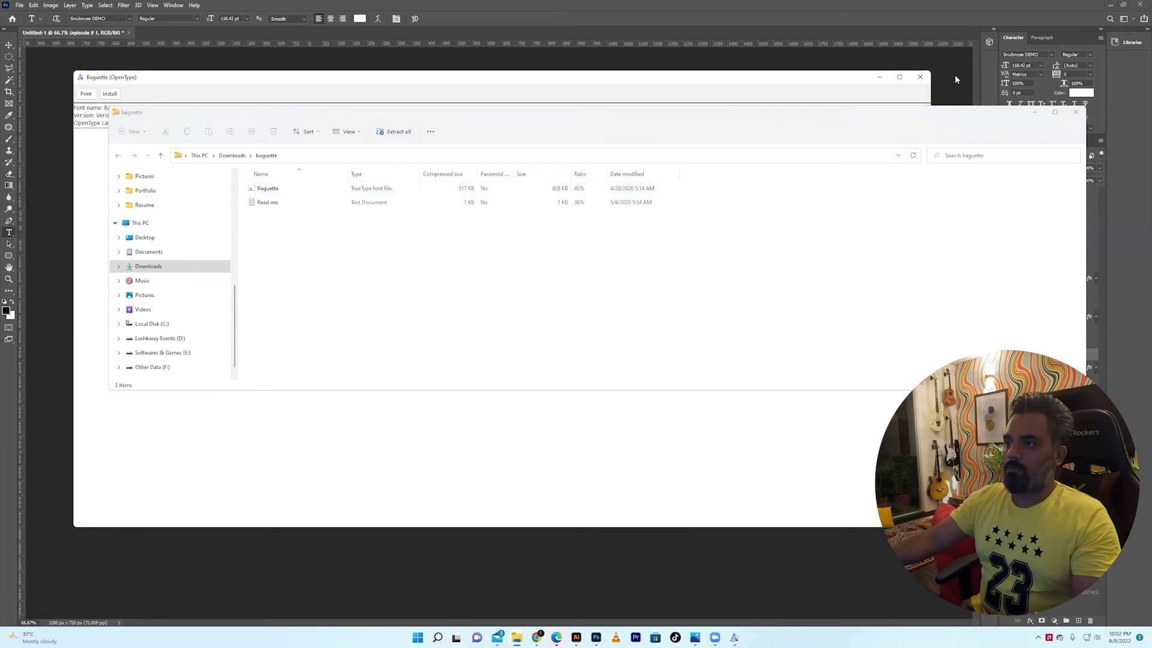
click(955, 75)
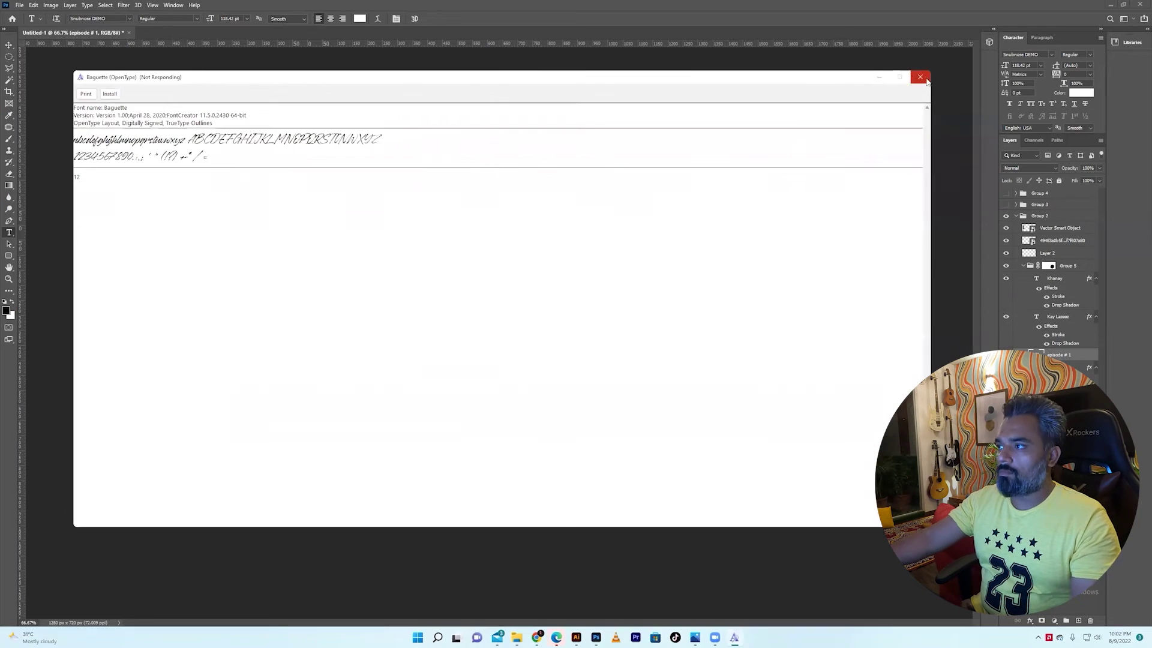
click(927, 80)
click(560, 324)
Step: Save the document as thumbnail.psd
key(ctrl+shift+s)
click(43, 153)
key(Escape)
Step: Change the episode text's font to Shrikhand and capitalise its first letter to read "Episode # 1"
key(t)
click(129, 18)
scroll(180, 56, up, 6)
click(180, 67)
key(Left)
text(E)
key(Delete)
Step: Scale the Episode # 1 text down to fit in the lower-left area of the thumbnail
click(9, 45)
key(ctrl+t)
drag(527, 431, 432, 417)
key(Return)
Step: Draw a yellow rounded rectangle behind Episode # 1, running past the canvas's bottom edge, and make the text black
click(9, 255)
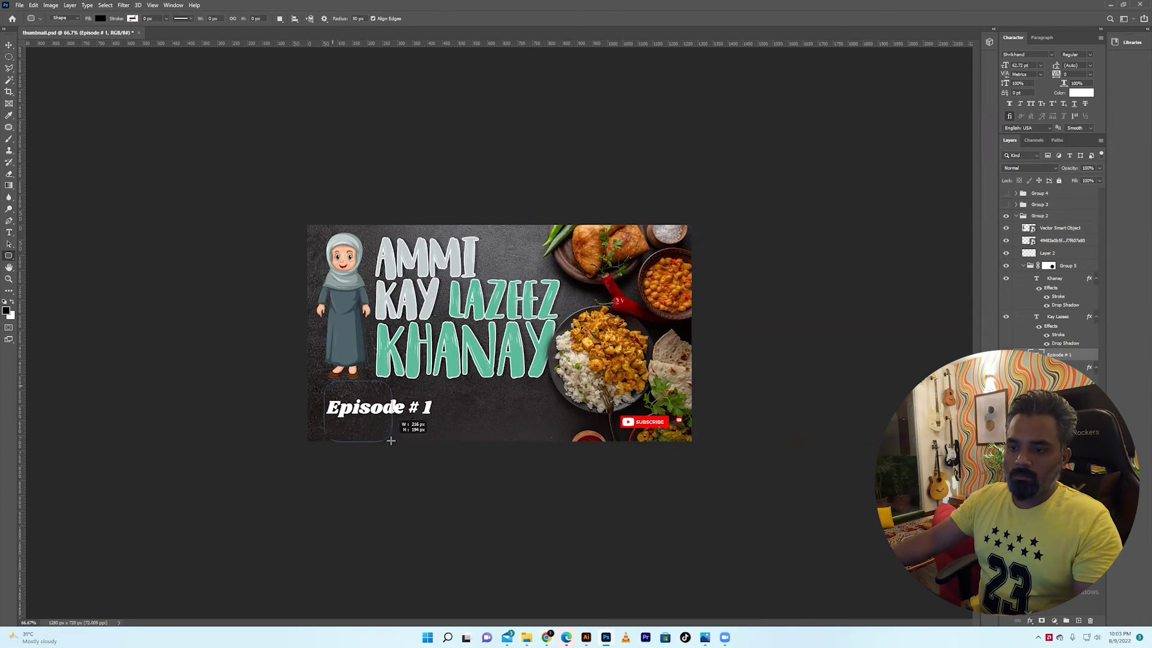
drag(324, 391, 455, 480)
double_click(1037, 354)
click(923, 369)
key(Return)
key(v)
key(ctrl+[)
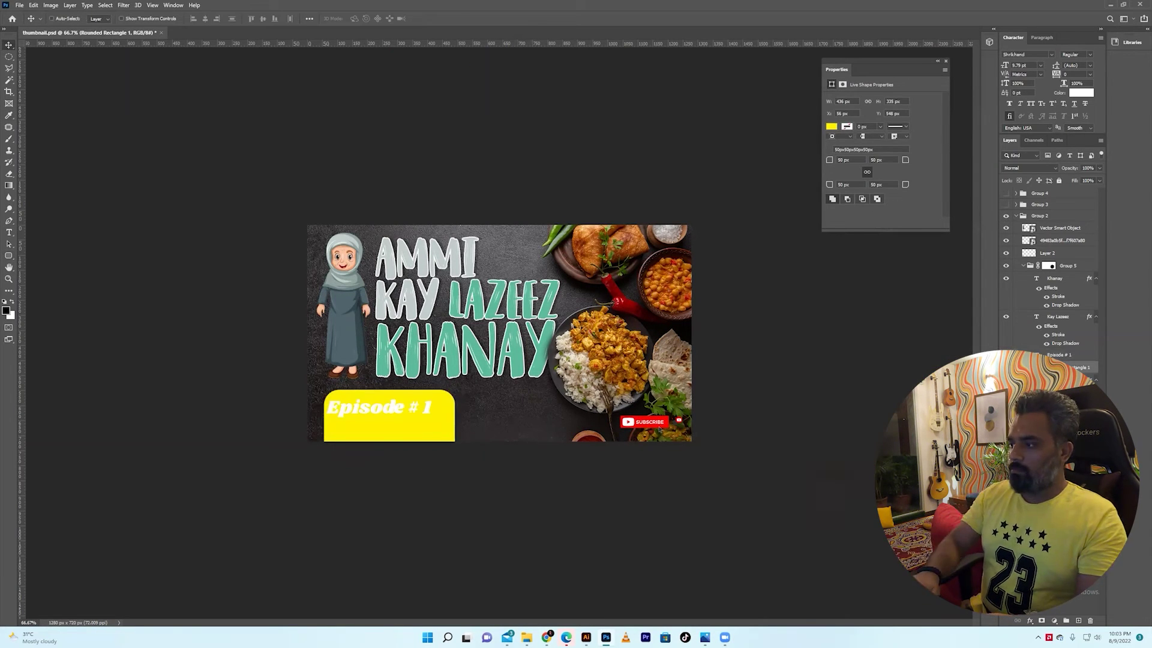
click(1081, 93)
key(Return)
Step: Try fitting the subscribe button under Episode # 1 inside the yellow box, resizing both the button and the text
drag(648, 420, 386, 423)
key(ctrl+t)
drag(421, 419, 397, 428)
ctrl+shift+click(396, 407)
key(ctrl+t)
drag(442, 399, 391, 409)
key(Return)
Step: Try narrowing the yellow box around its contents and recolouring it with the teal green sampled from Khanay
ctrl+click(441, 420)
key(ctrl+t)
key(Return)
drag(454, 439, 431, 465)
key(ctrl+t)
key(Return)
double_click(1036, 367)
click(384, 351)
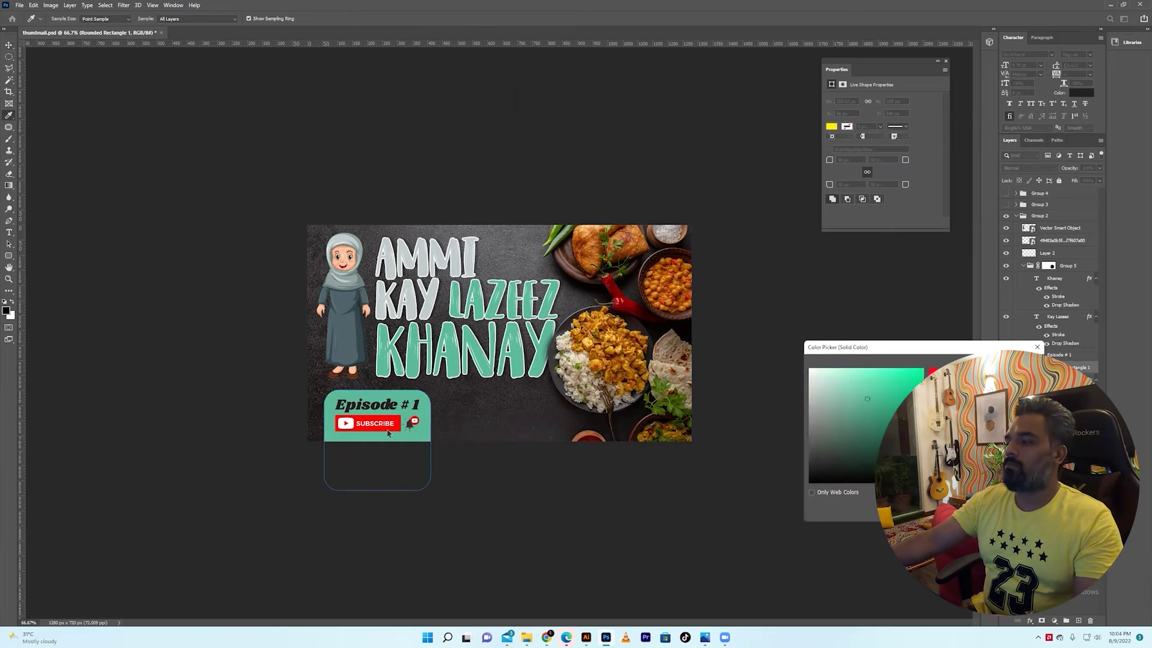
key(Return)
ctrl+click(384, 406)
click(360, 21)
key(Escape)
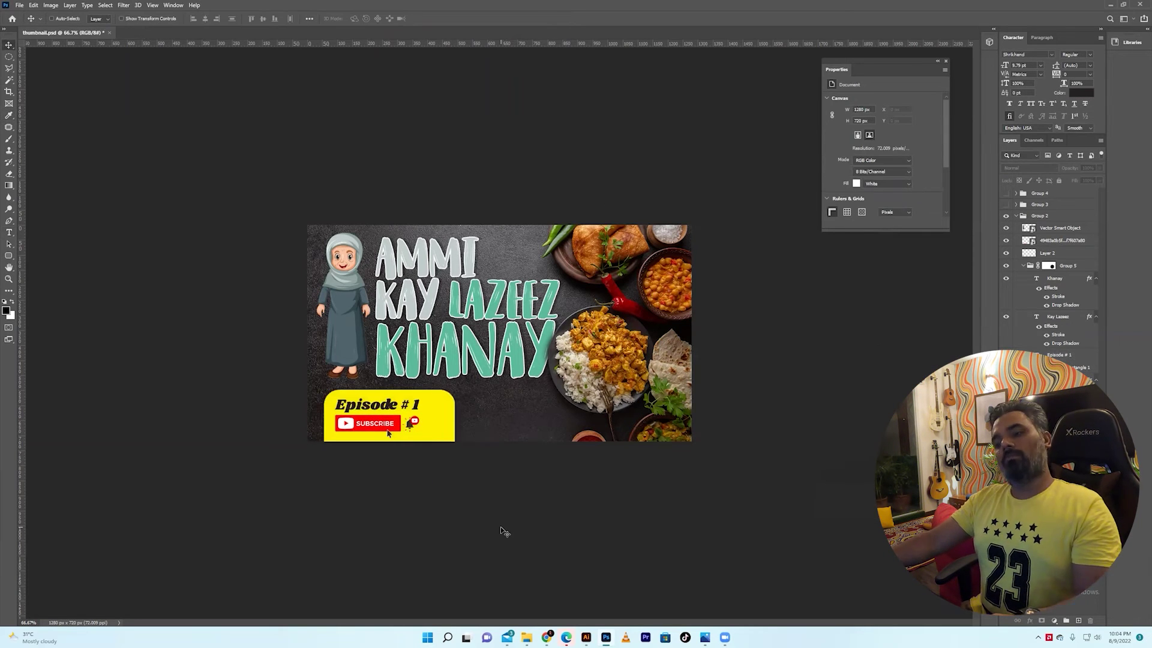
Step: Move the yellow box and the Episode # 1 text down together toward the canvas's bottom edge
ctrl+click(416, 429)
ctrl+shift+click(408, 414)
drag(408, 415, 409, 434)
ctrl+click(459, 483)
Step: Move the subscribe button beside the yellow Episode # 1 box and resize it to suit
drag(660, 425, 546, 413)
key(ctrl+t)
key(Return)
drag(517, 423, 520, 423)
Step: Hide the properties and rulers and examine the finished thumbnail in full-screen view
key(ctrl+plus)
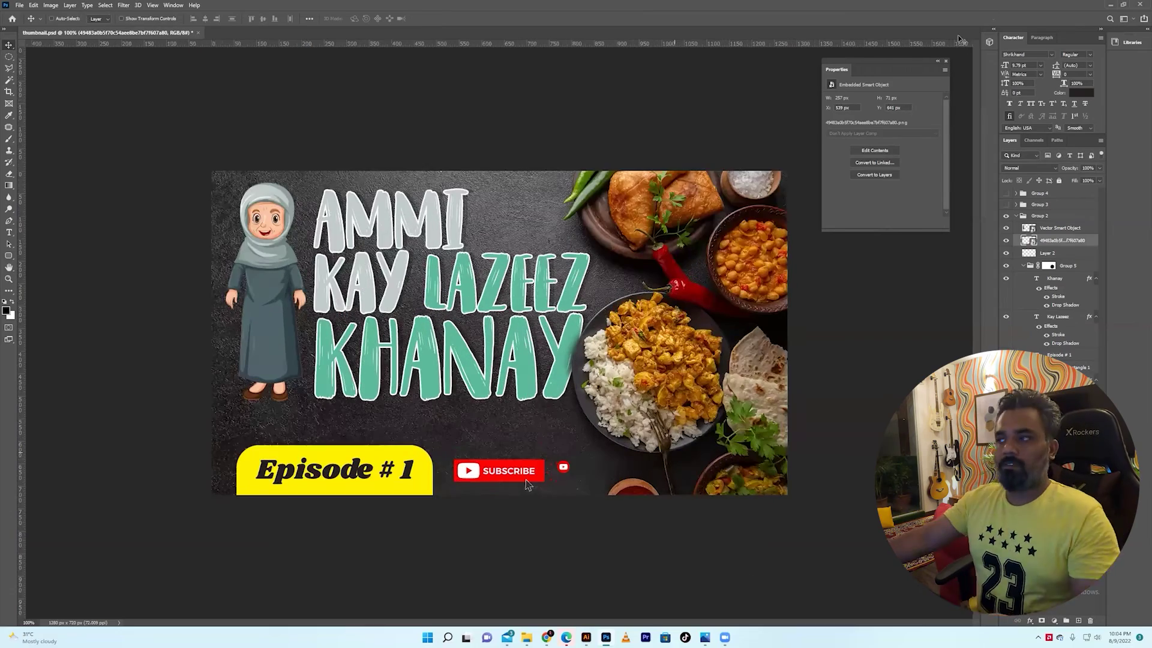
click(947, 62)
key(ctrl+r)
key(f)
key(f)
key(ctrl+plus)
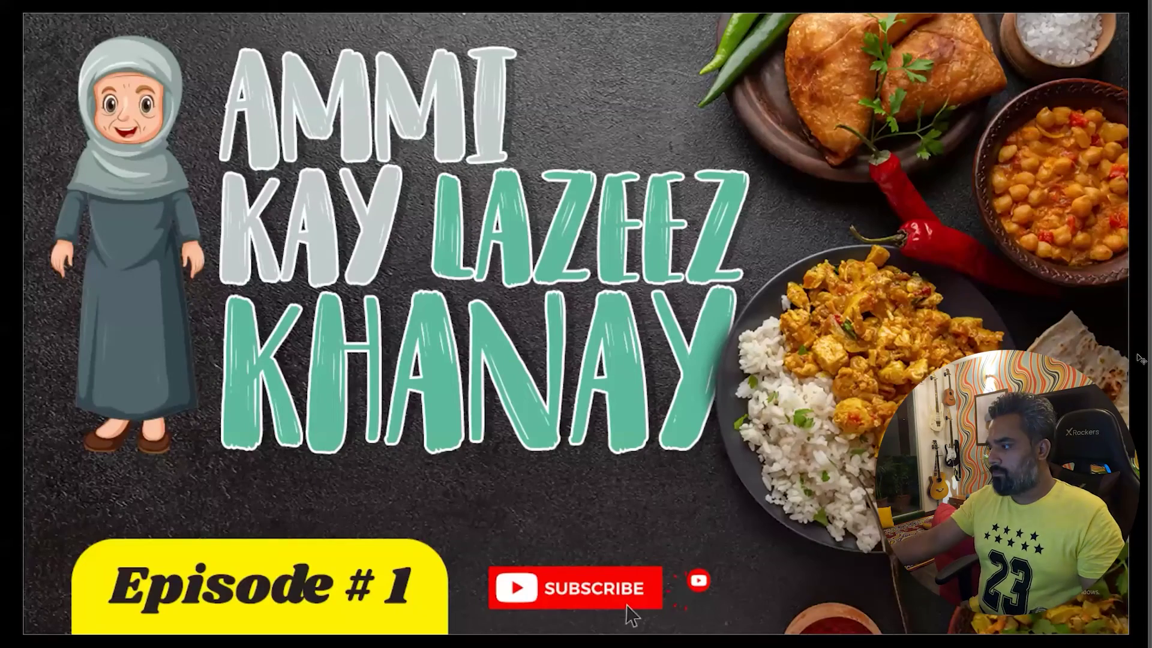